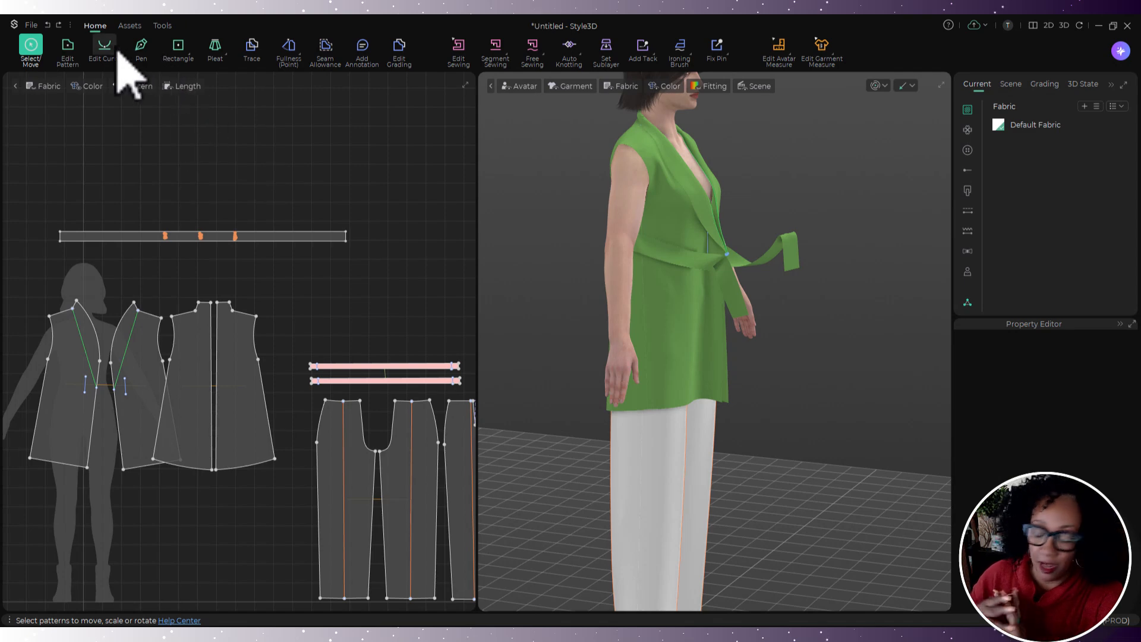
right_click_drag(744, 300, 705, 167)
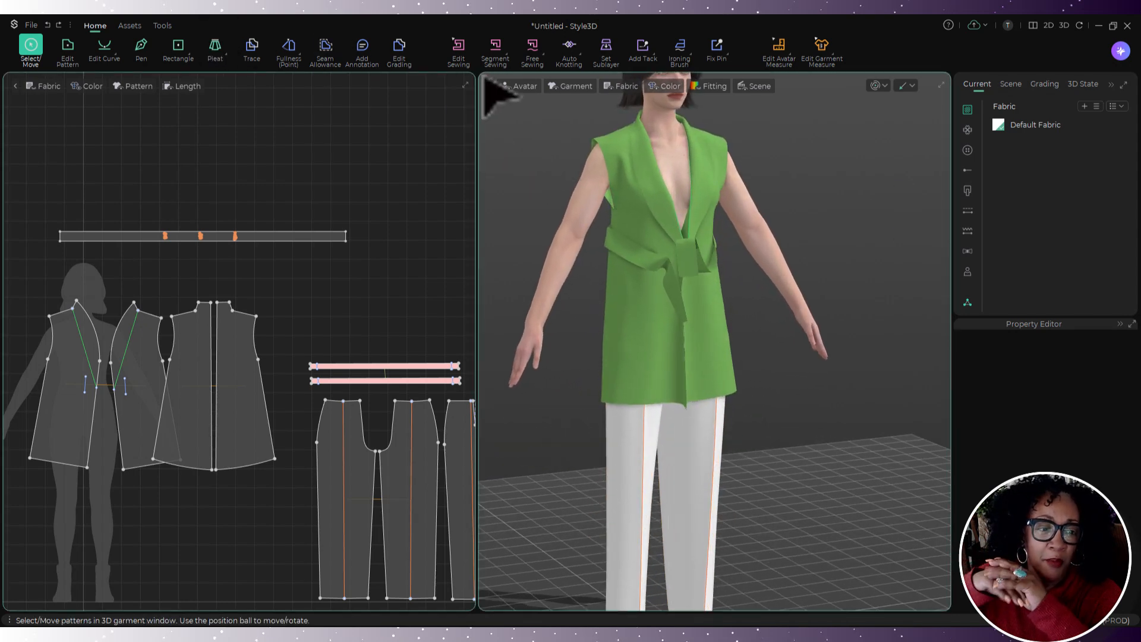
left_click(572, 52)
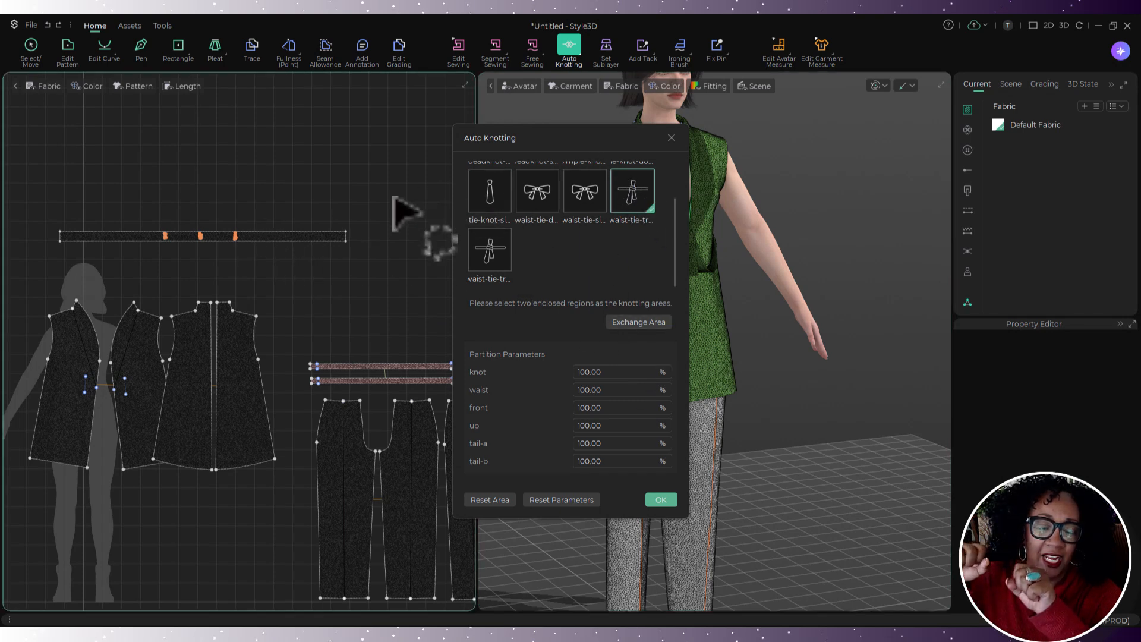
mouse_move(265, 214)
left_mouse_down()
mouse_move(357, 264)
mouse_move(392, 241)
mouse_move(383, 212)
left_mouse_up()
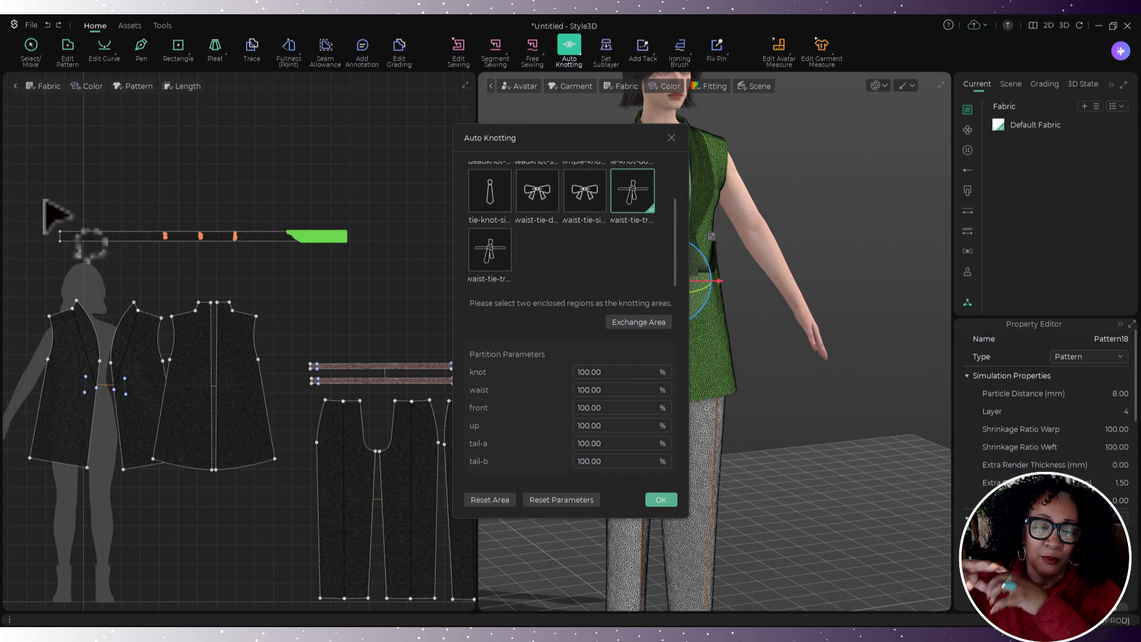
mouse_move(33, 197)
left_mouse_down()
mouse_move(58, 250)
mouse_move(140, 235)
mouse_move(129, 189)
left_mouse_up()
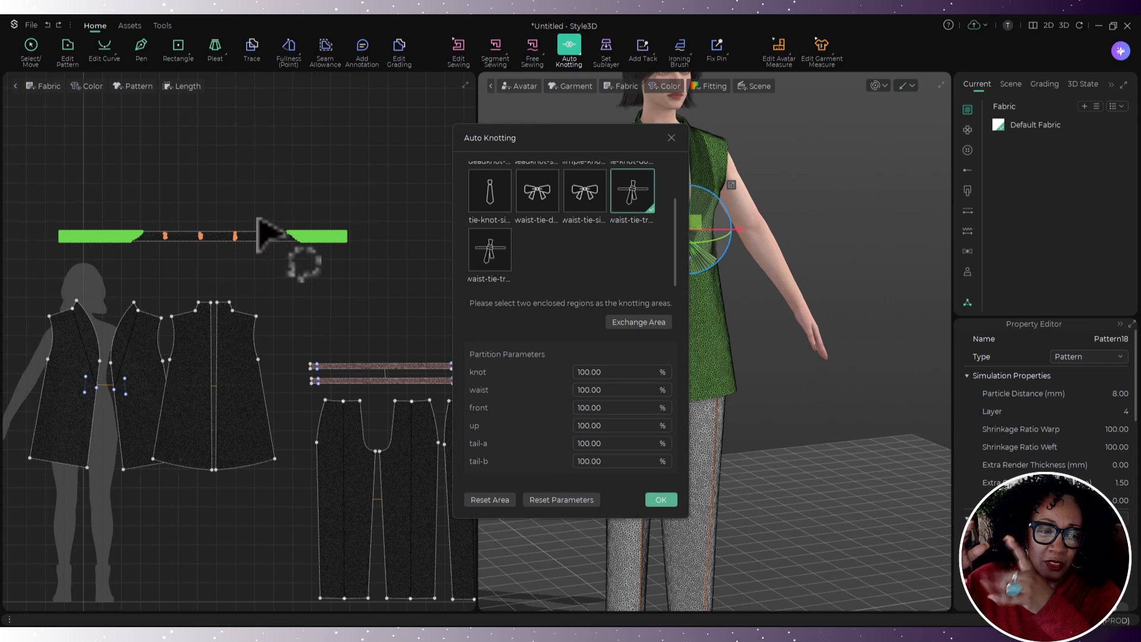
mouse_move(257, 217)
left_mouse_down()
mouse_move(272, 242)
mouse_move(346, 256)
mouse_move(381, 248)
mouse_move(370, 220)
left_mouse_up()
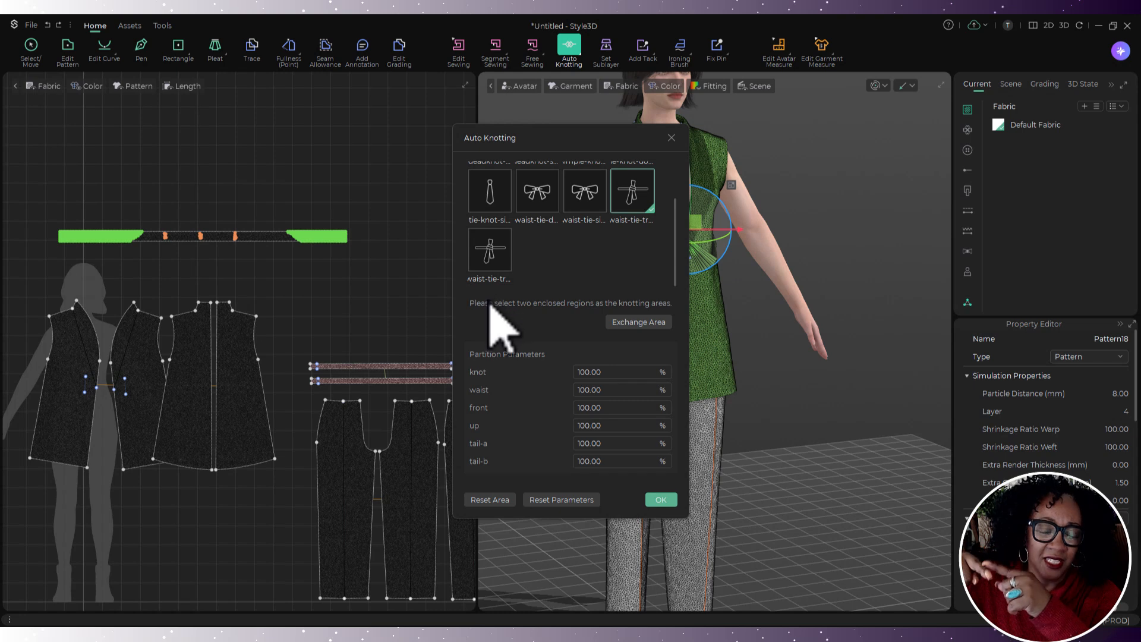
left_click(498, 500)
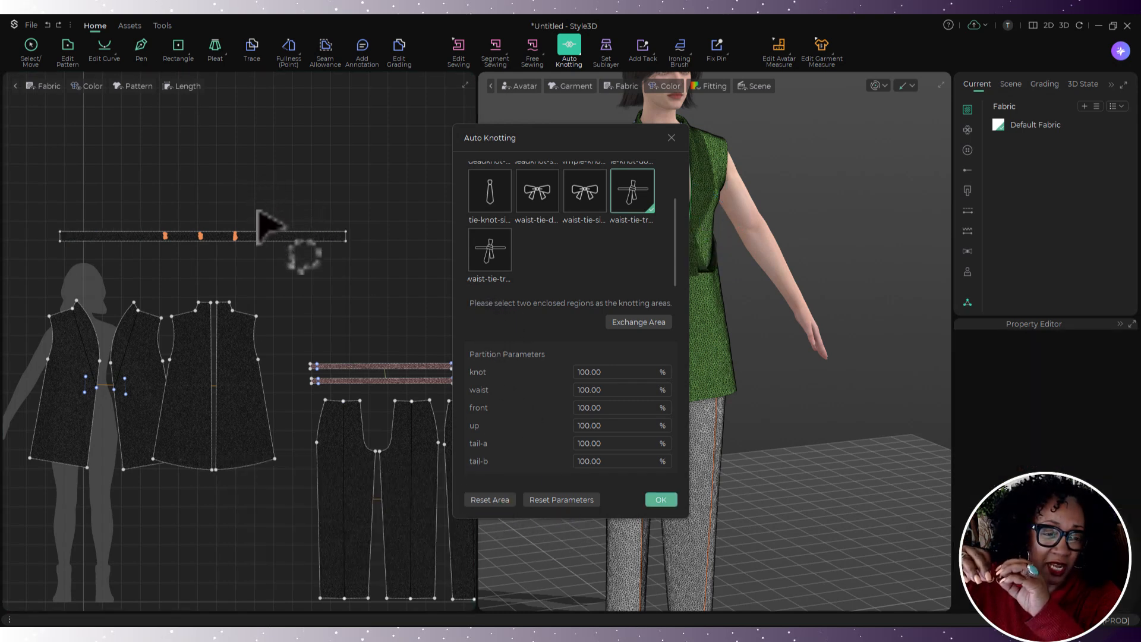
- Try to mark longer knotting areas at both ends of the belt pattern, and reset the areas
mouse_move(257, 209)
left_mouse_down()
mouse_move(374, 241)
mouse_move(359, 279)
mouse_move(260, 248)
left_mouse_up()
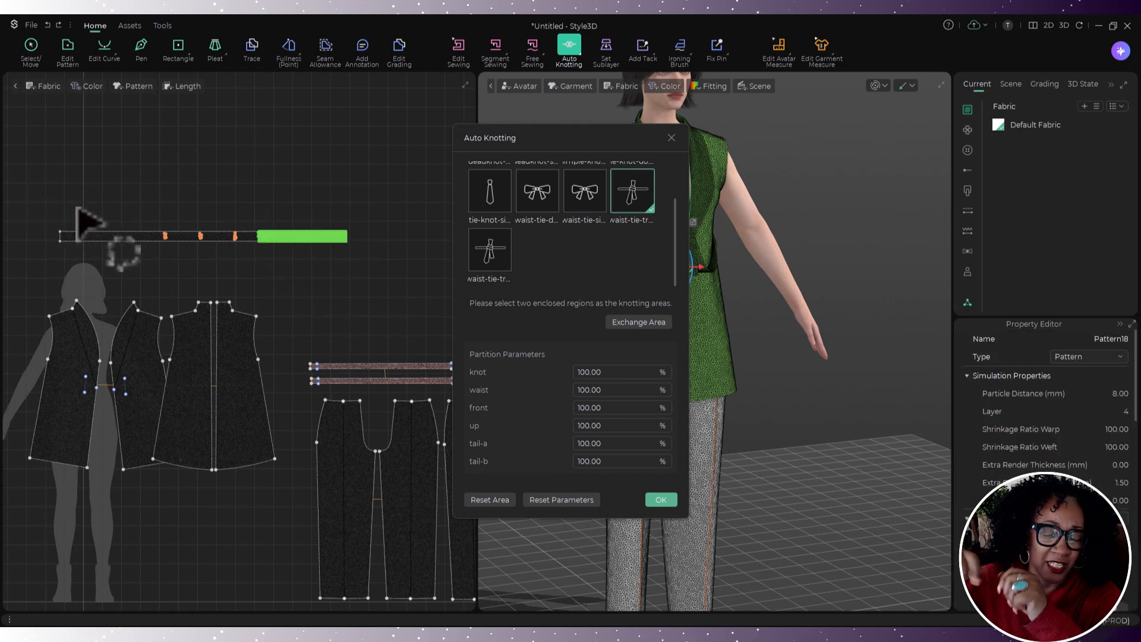
mouse_move(137, 215)
left_mouse_down()
mouse_move(110, 261)
mouse_move(35, 246)
mouse_move(30, 215)
left_mouse_up()
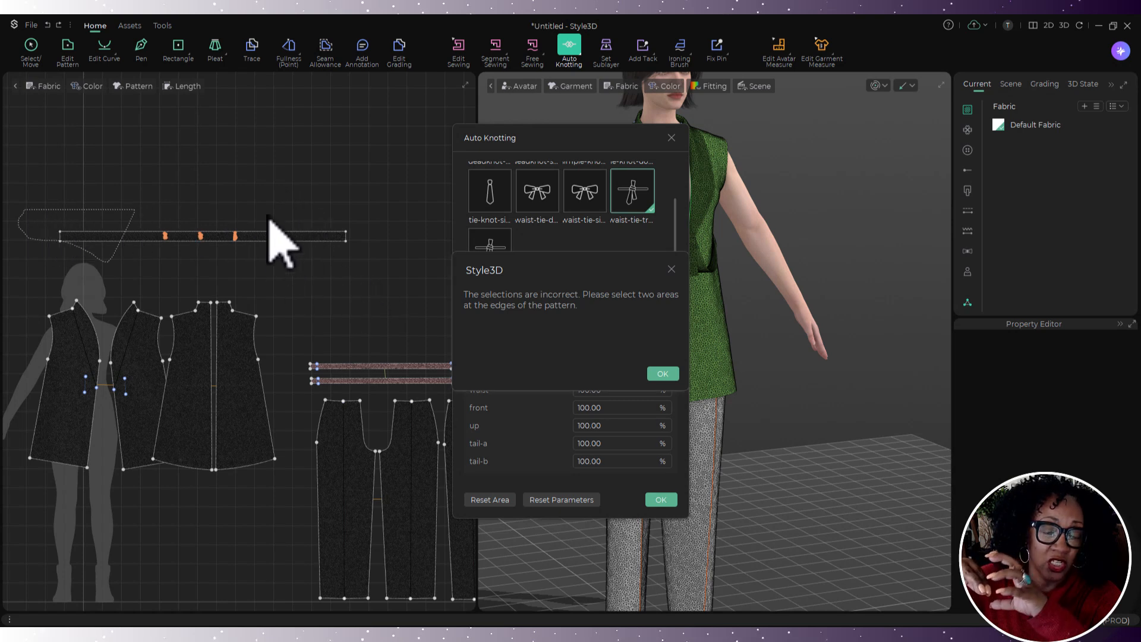
left_click(657, 374)
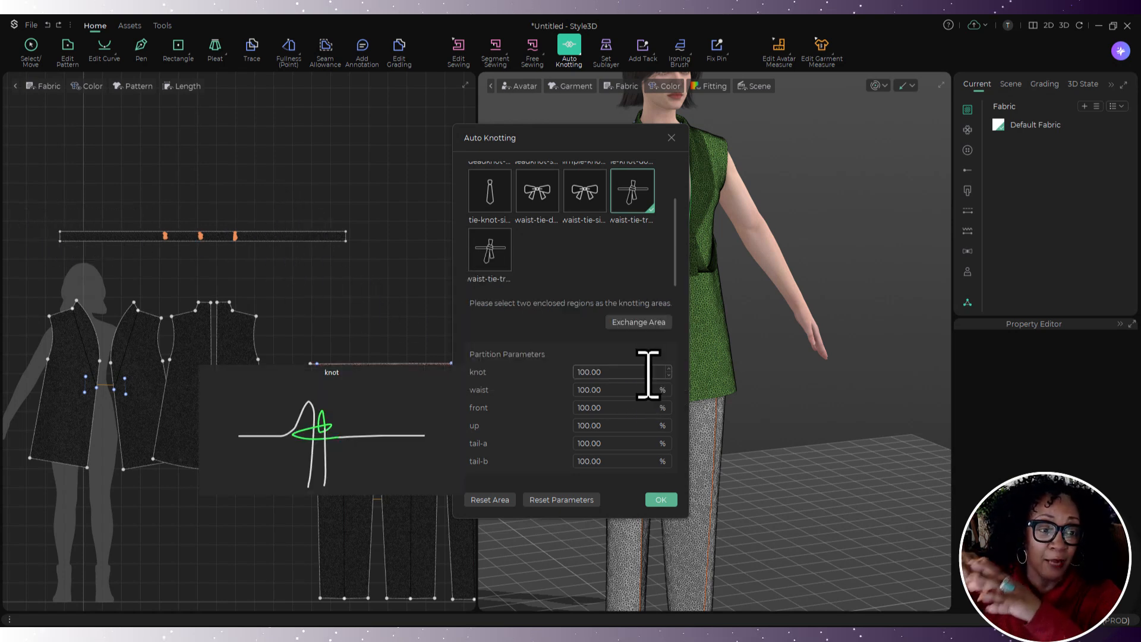
left_click(503, 501)
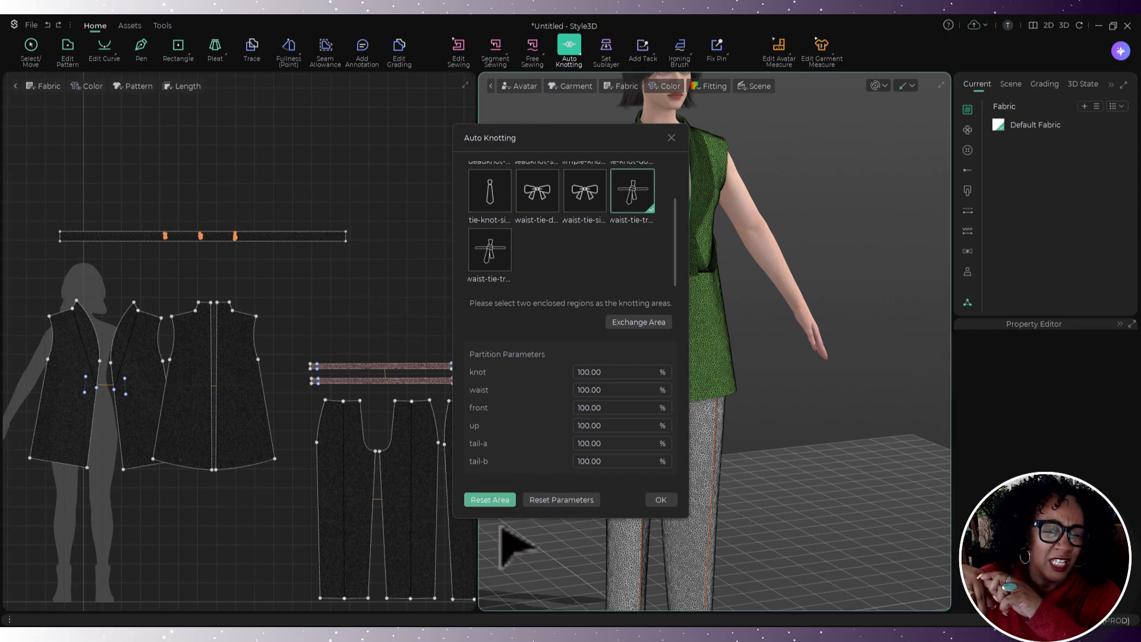
left_click(660, 501)
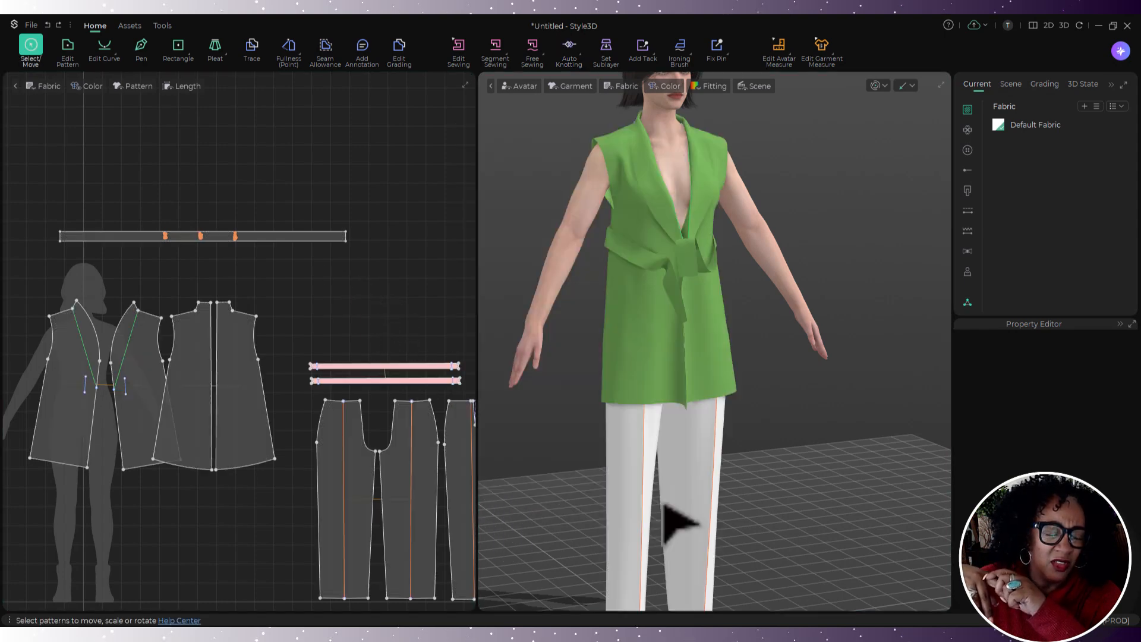
- Mark both ends of the belt pattern as knotting areas and apply the selected waist-tie auto knot at 100% partition parameters
left_click(569, 48)
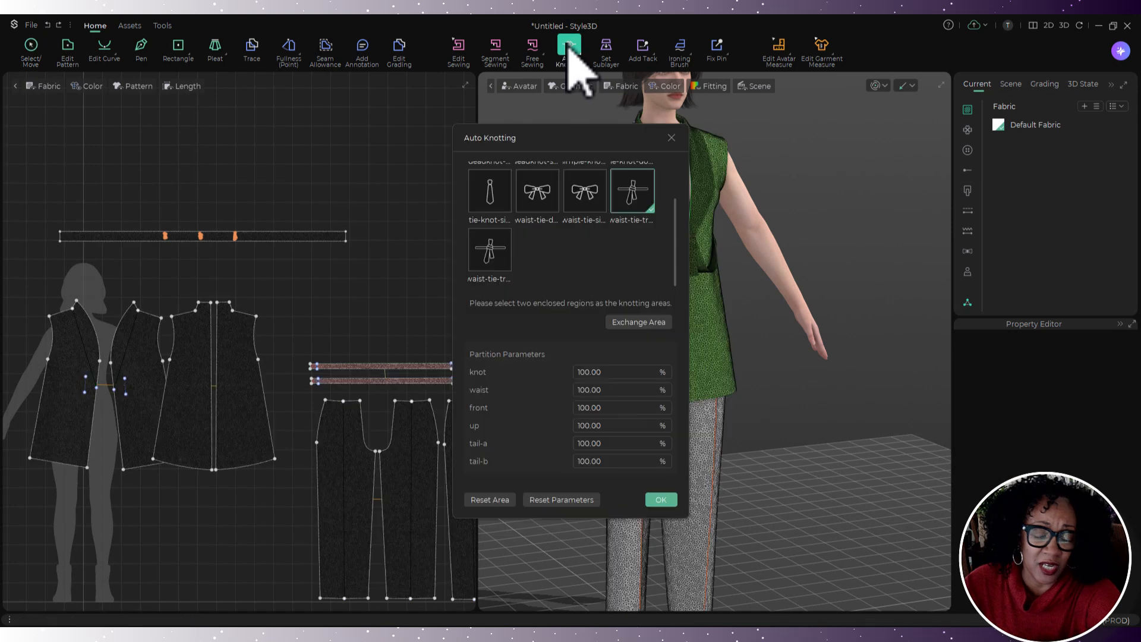
mouse_move(387, 287)
left_mouse_down()
mouse_move(265, 214)
mouse_move(335, 174)
left_mouse_up()
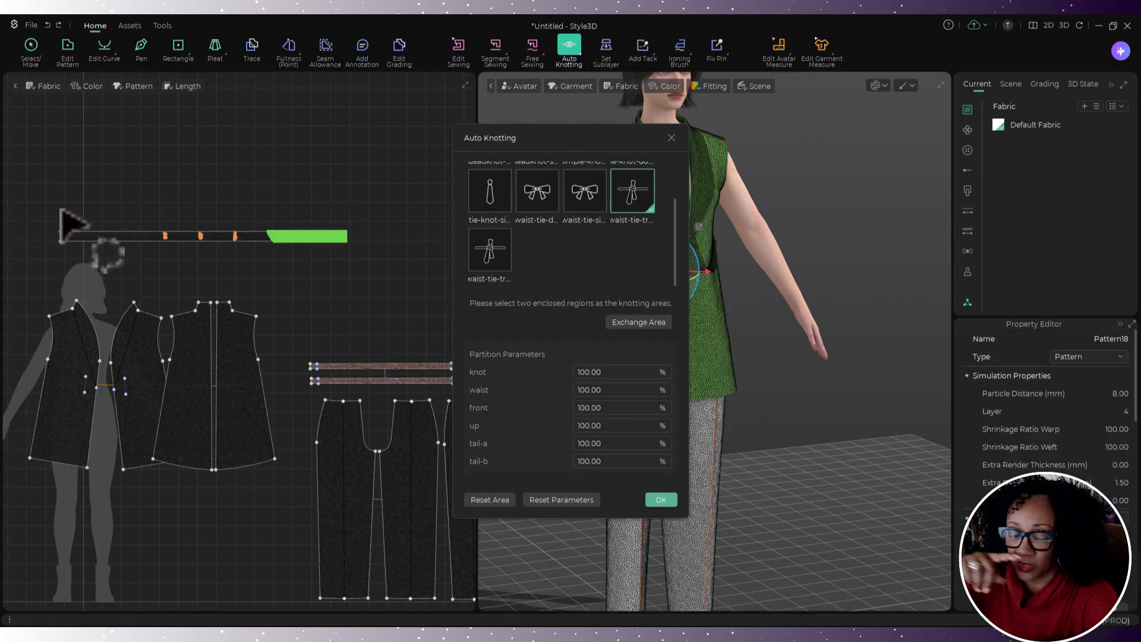
mouse_move(134, 215)
left_mouse_down()
mouse_move(138, 245)
mouse_move(42, 247)
mouse_move(33, 204)
left_mouse_up()
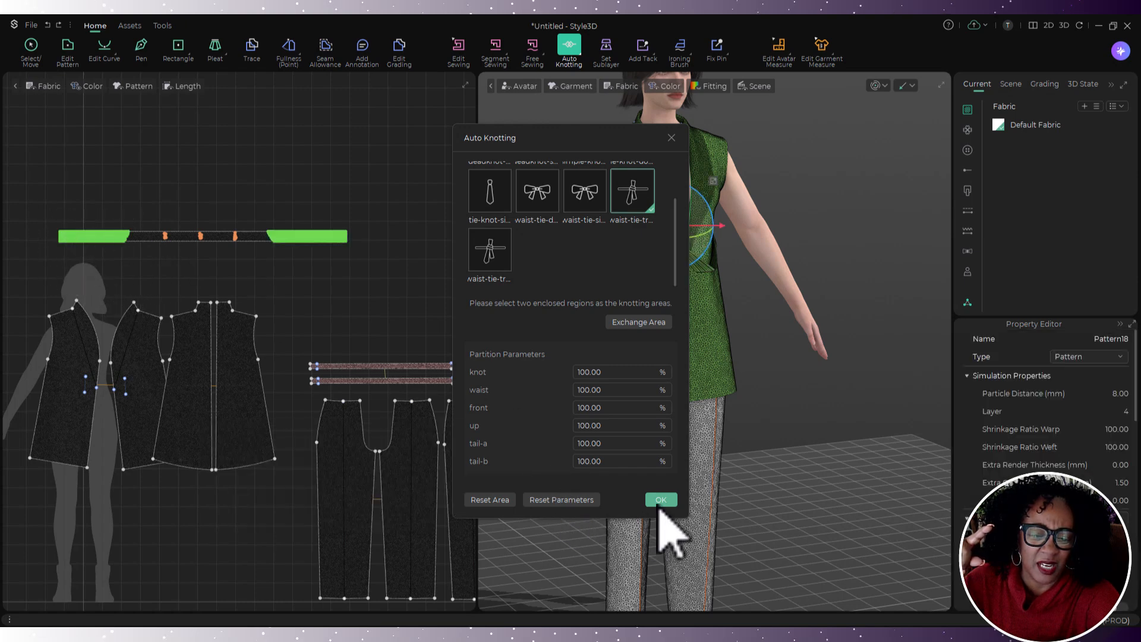
left_click(660, 500)
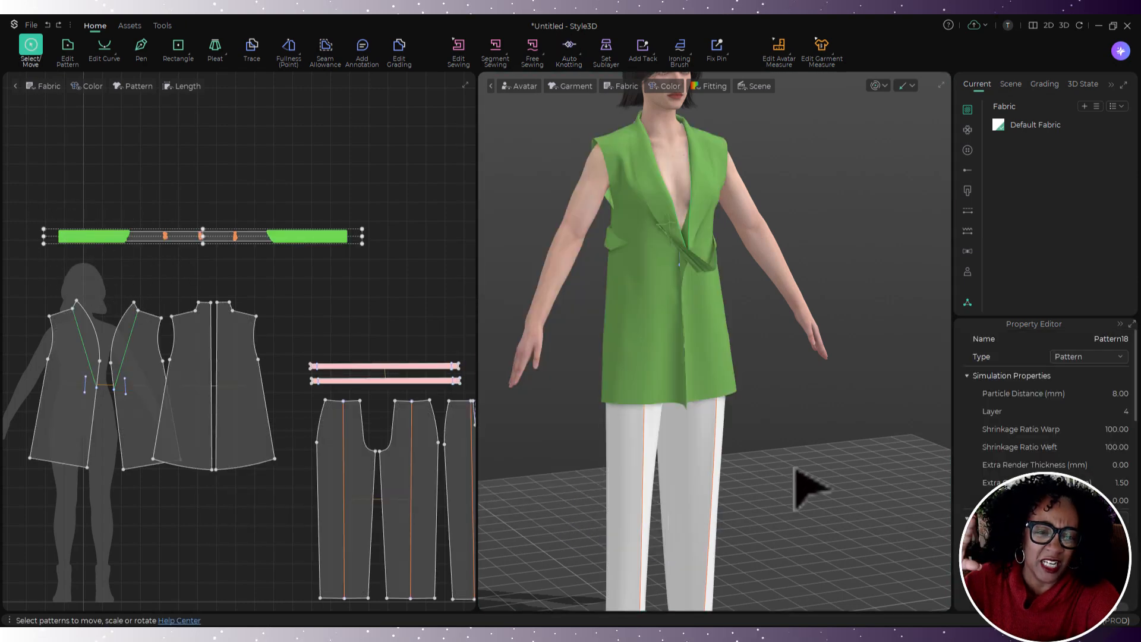
- Run the simulation to drape the knotted belt on the avatar and inspect the knot at the waist up close
key("space")
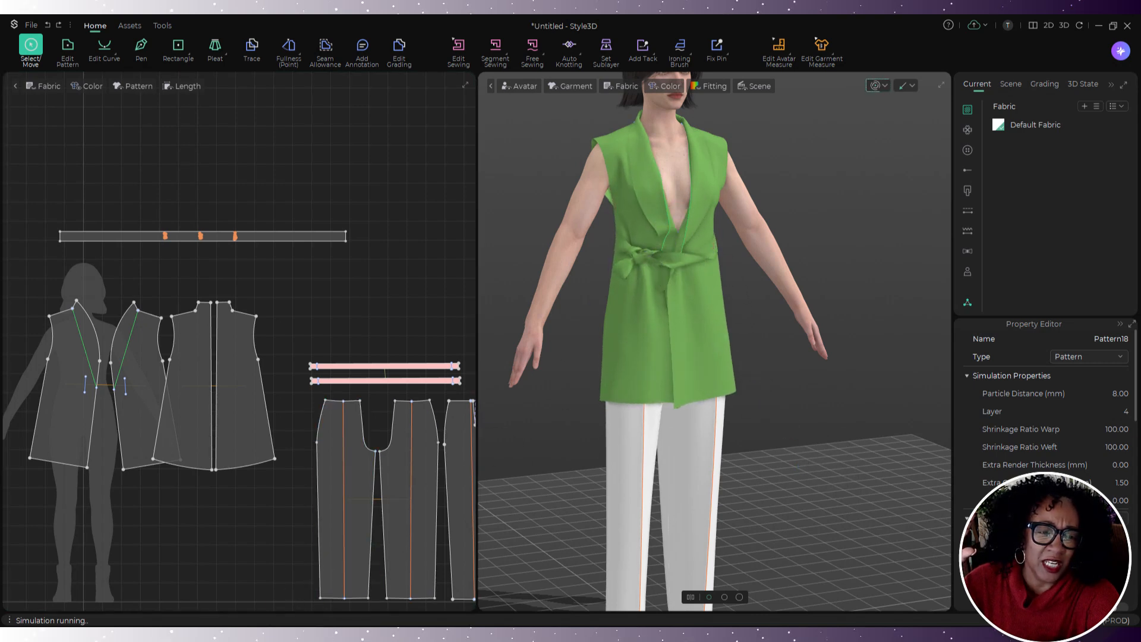
scroll(750, 253, "up", 6)
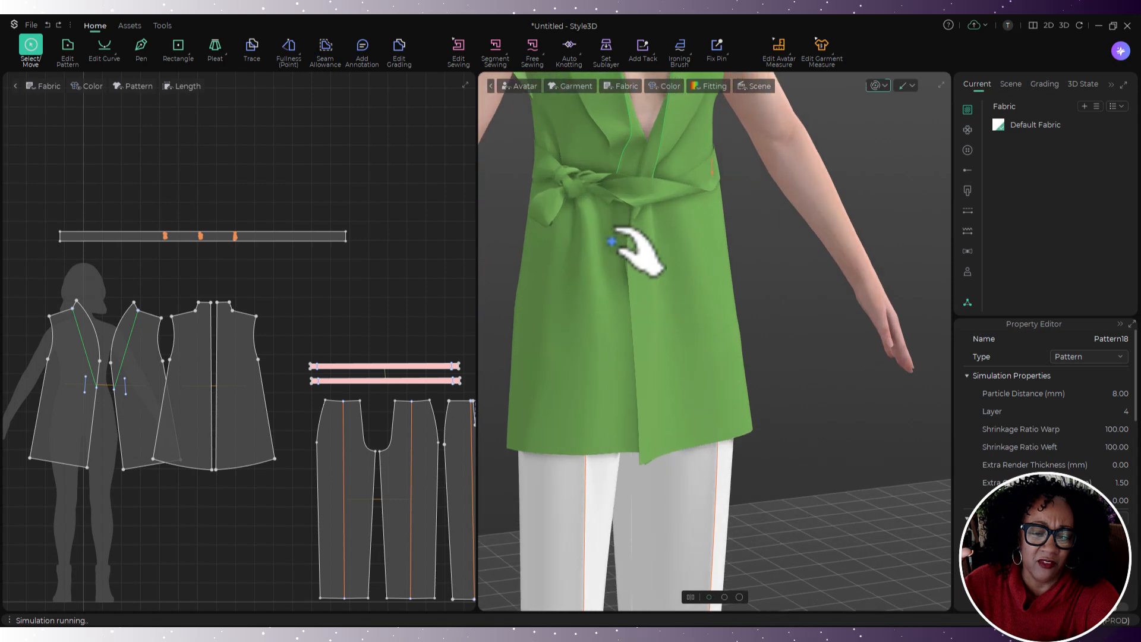
scroll(752, 383, "up", 2)
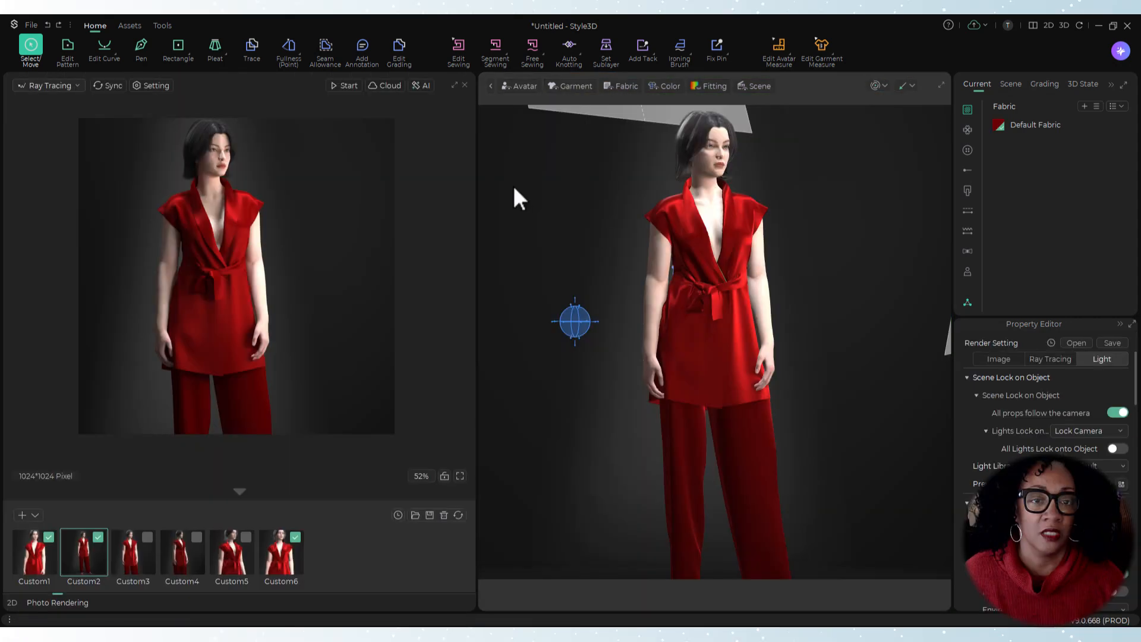
- Reopen Auto Knotting on the red outfit and review the available knot styles and partition parameters
left_click(570, 47)
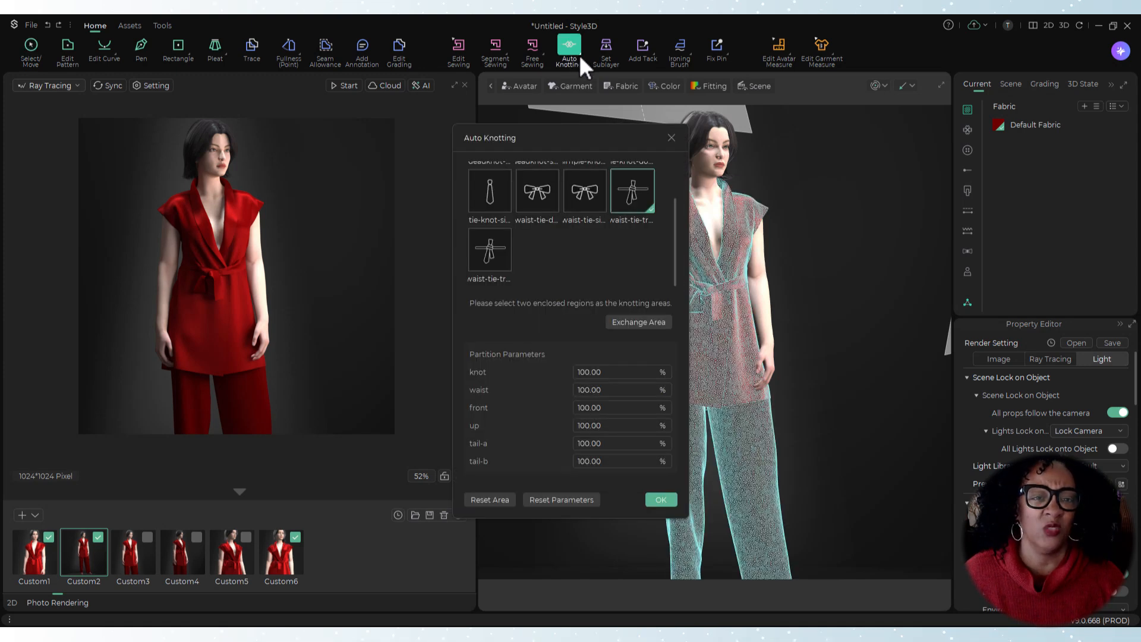
left_click(578, 53)
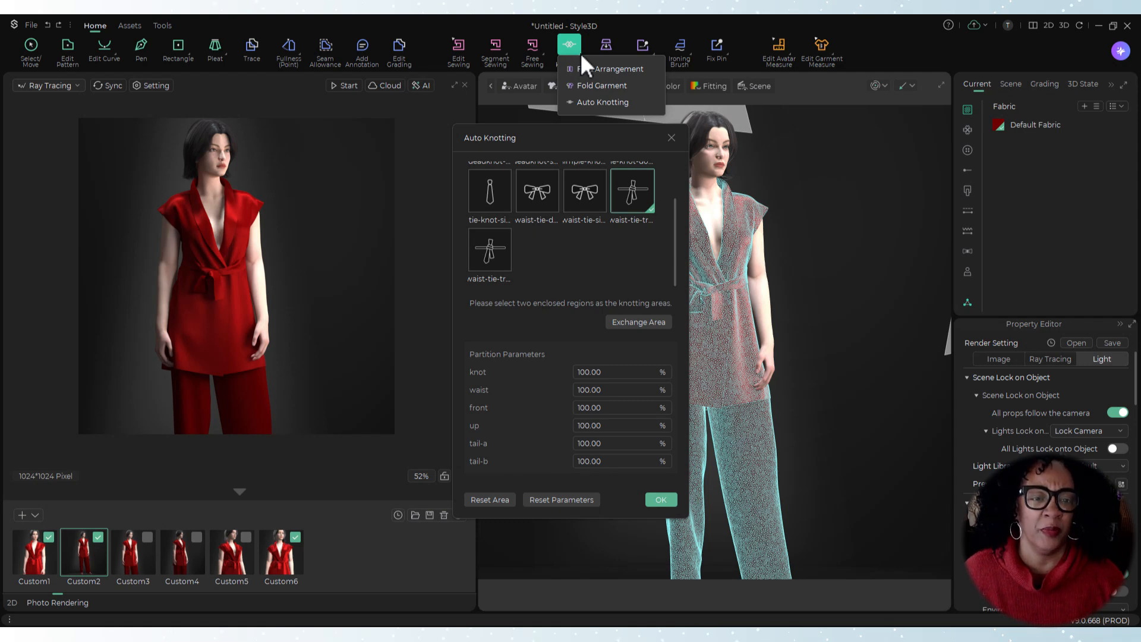
left_click(601, 103)
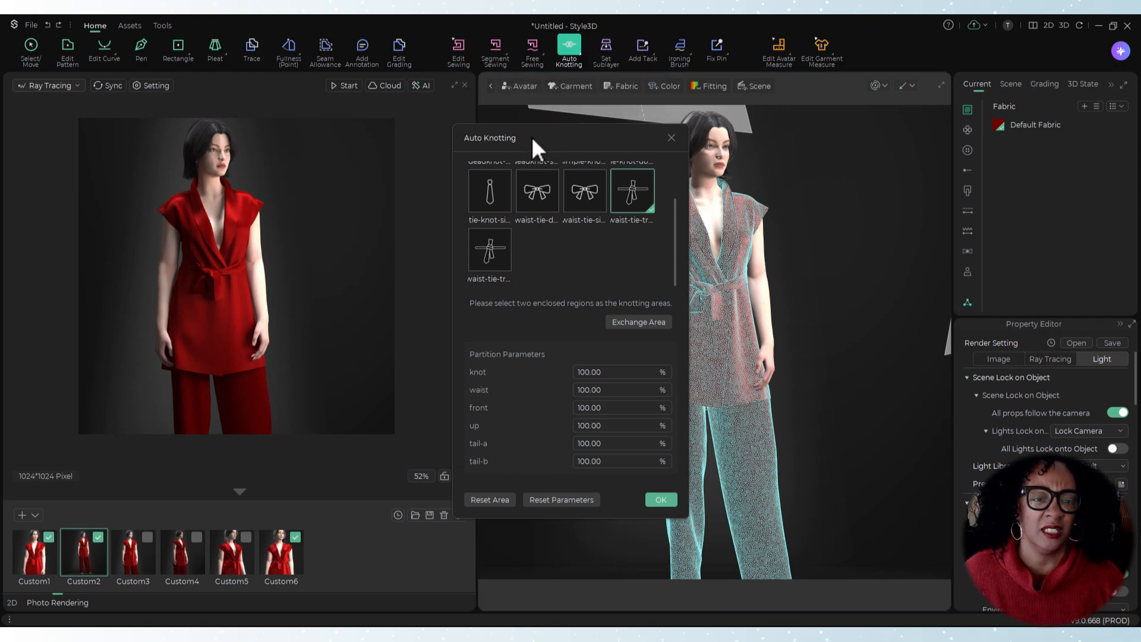
left_click_drag(531, 137, 589, 121)
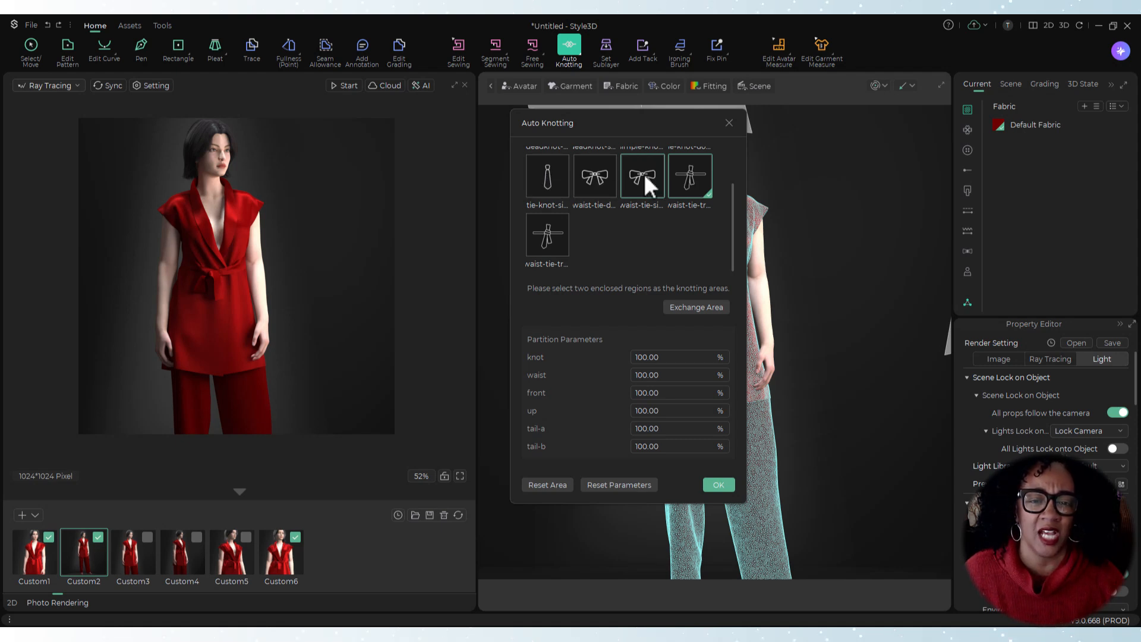
left_click(692, 183)
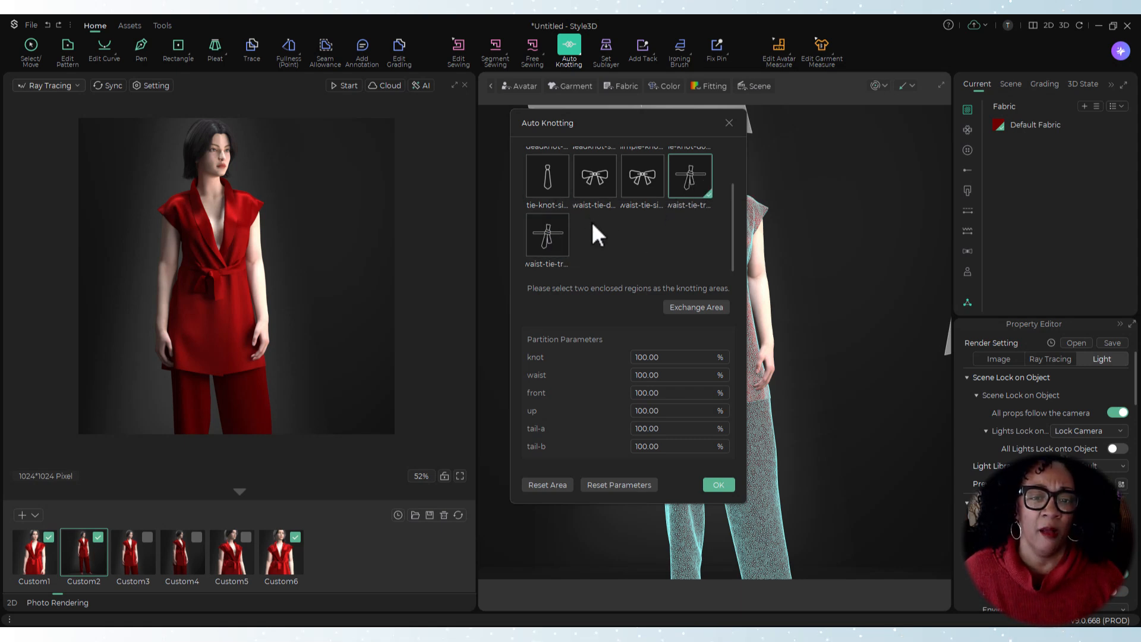
scroll(592, 225, "up", 2)
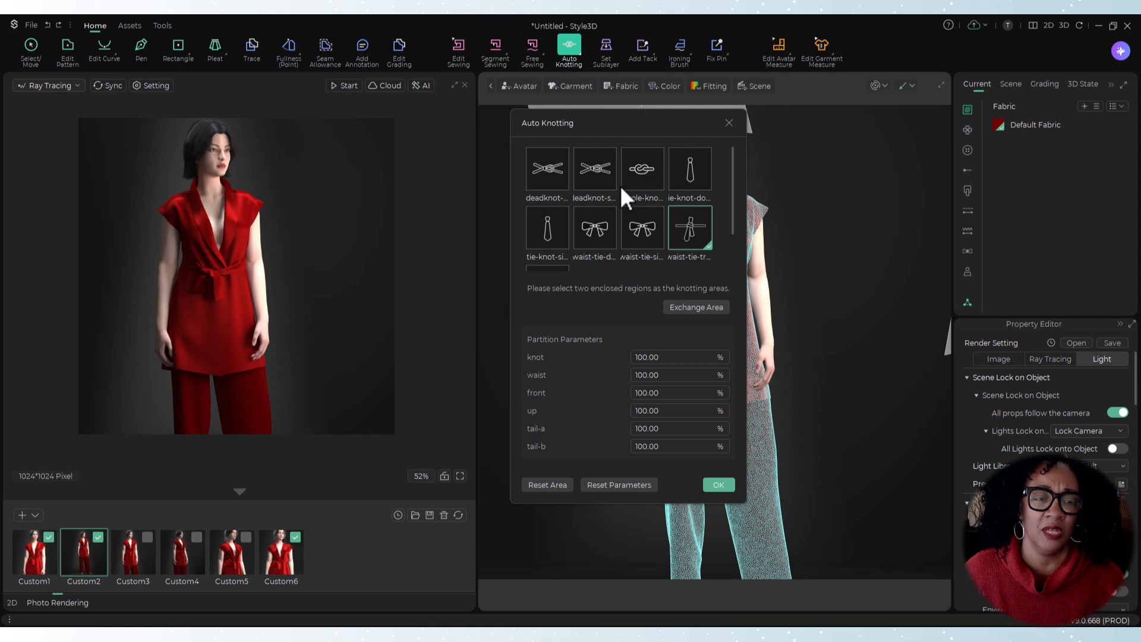
mouse_move(537, 366)
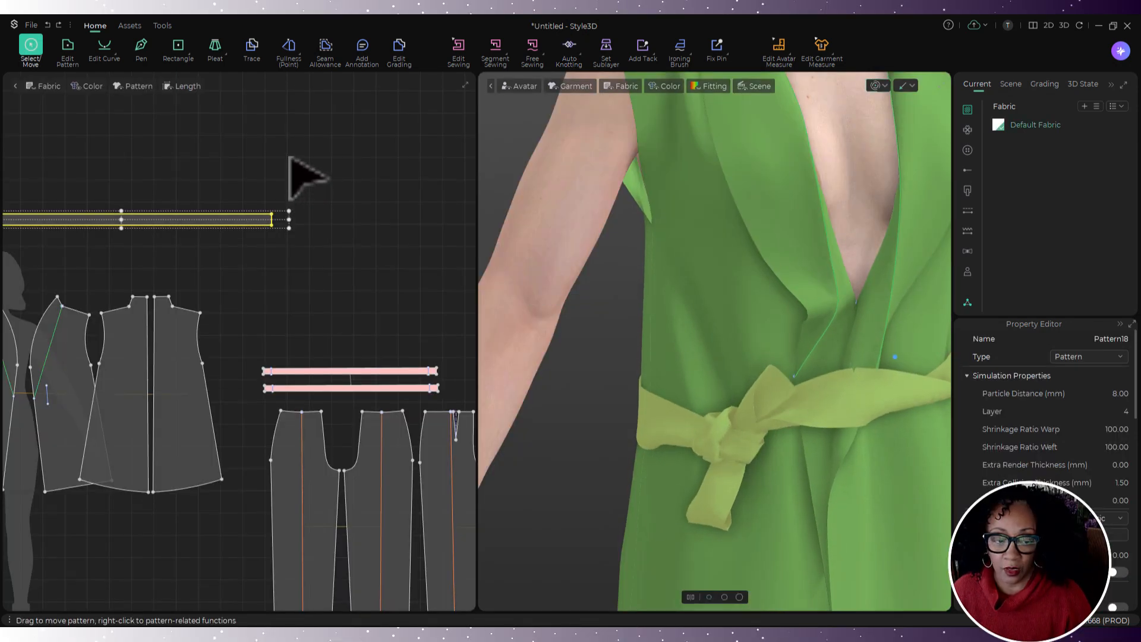
- Shift the belt pattern a short distance along its length in the 2D layout and check the belt on the avatar
scroll(811, 423, "down", 2)
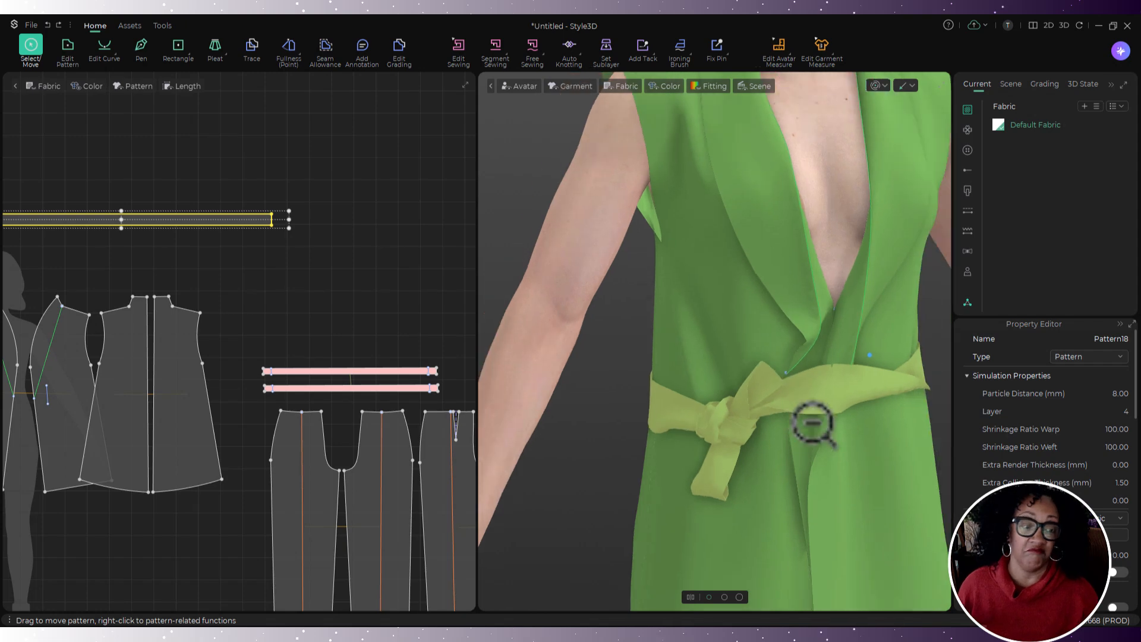
right_click_drag(811, 423, 559, 428)
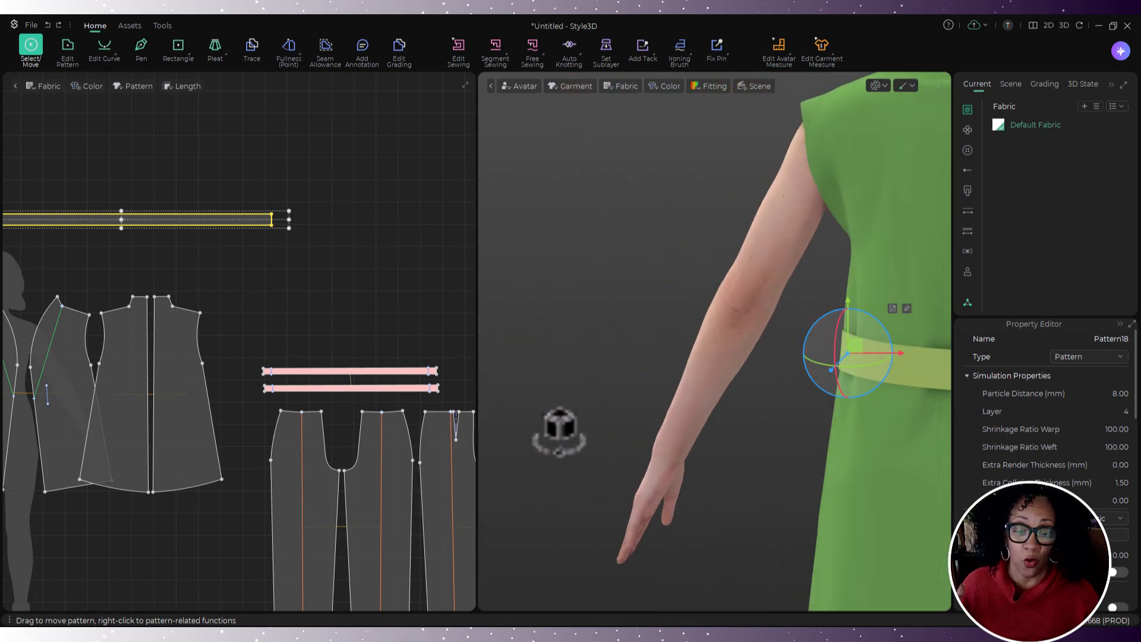
scroll(357, 280, "down", 5)
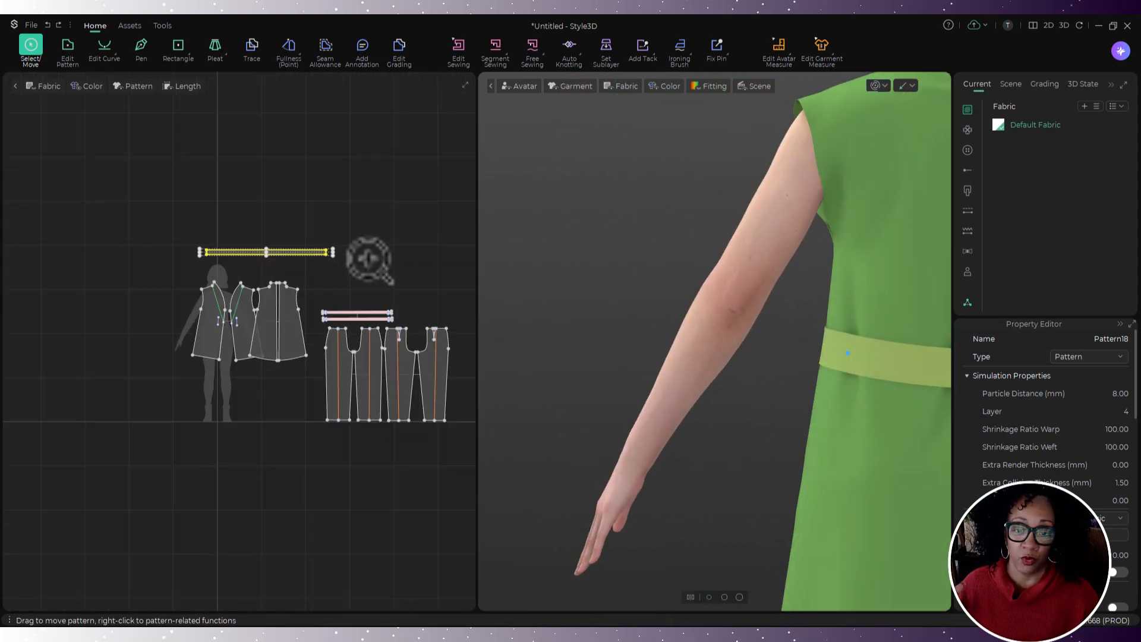
scroll(369, 259, "up", 3)
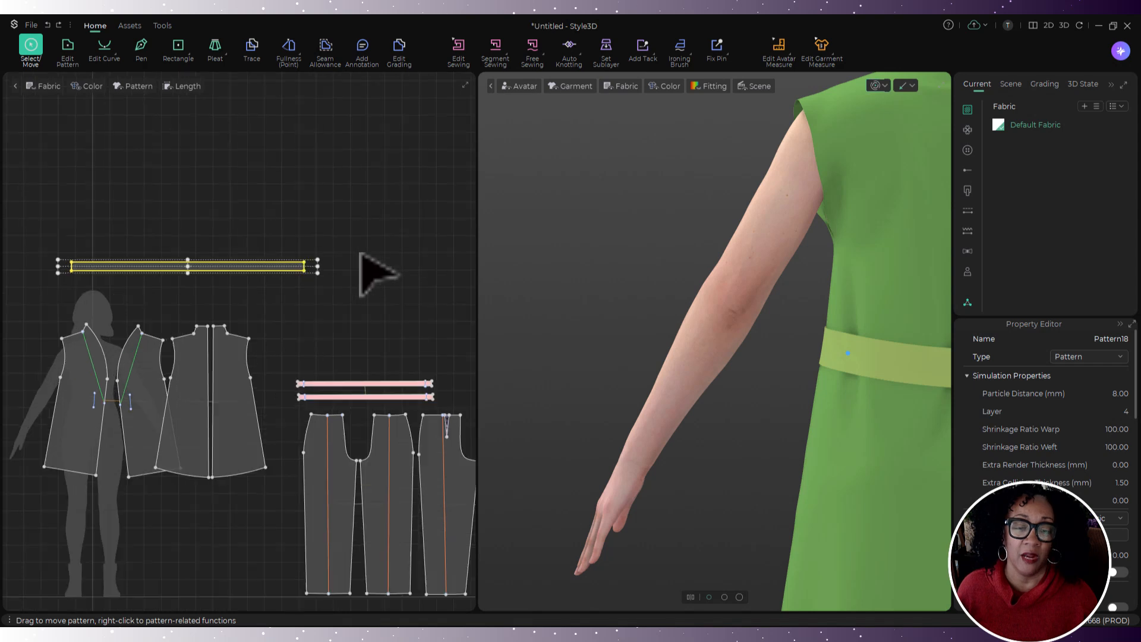
scroll(362, 258, "up", 2)
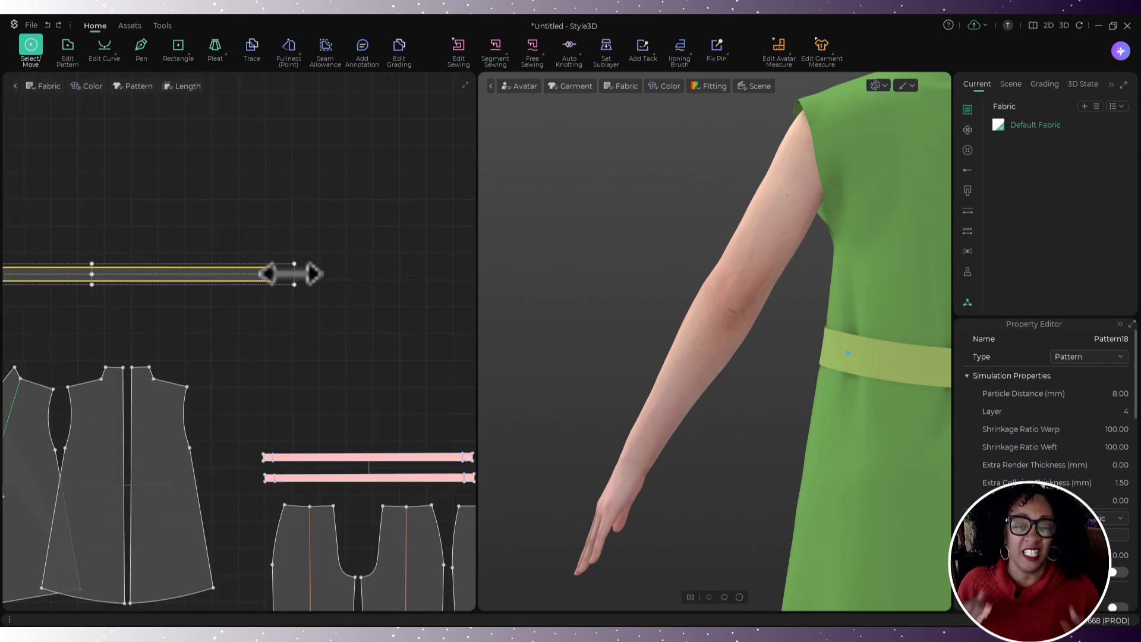
left_click(228, 267)
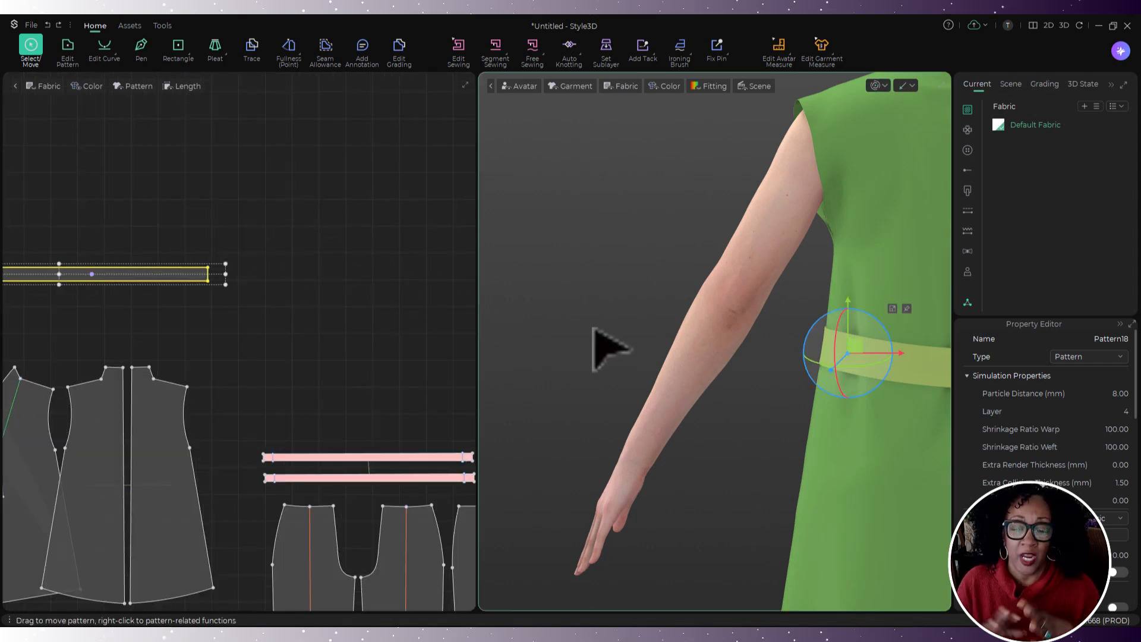
right_click_drag(604, 349, 874, 357)
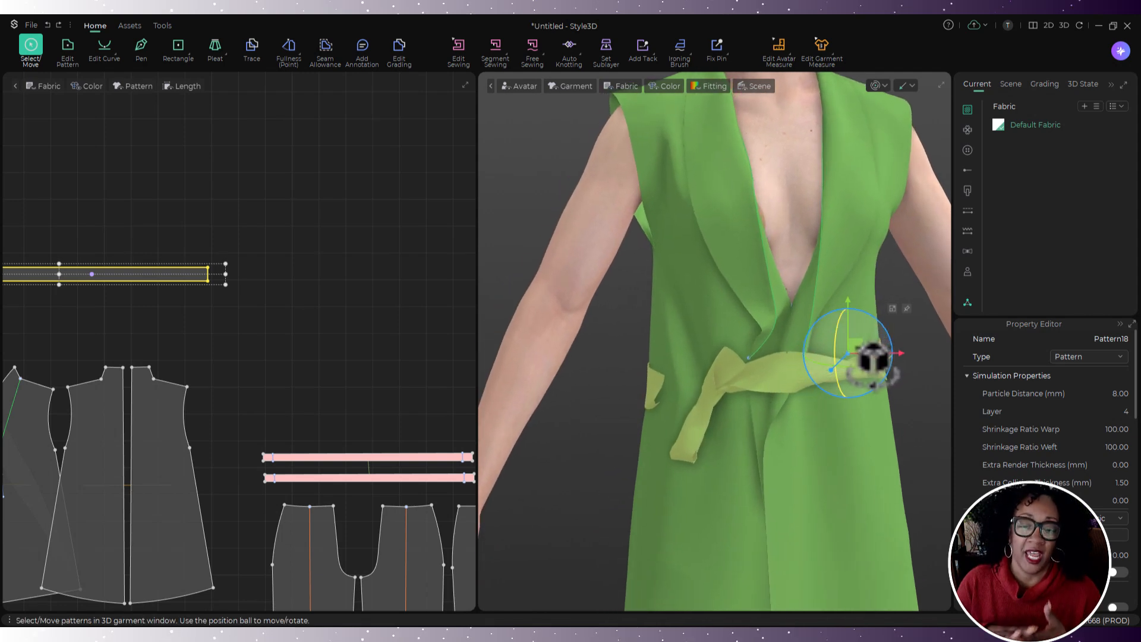
- Run the simulation on the shifted belt and pull the belt upward at the avatar's side
key("space")
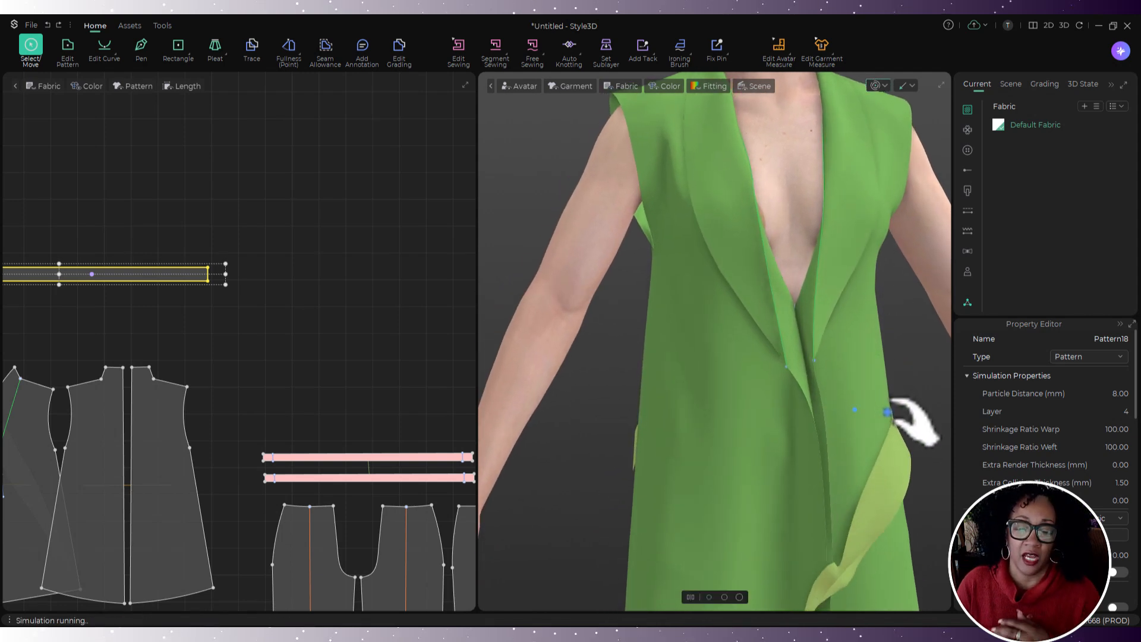
left_click(843, 460)
right_click_drag(844, 460, 922, 480)
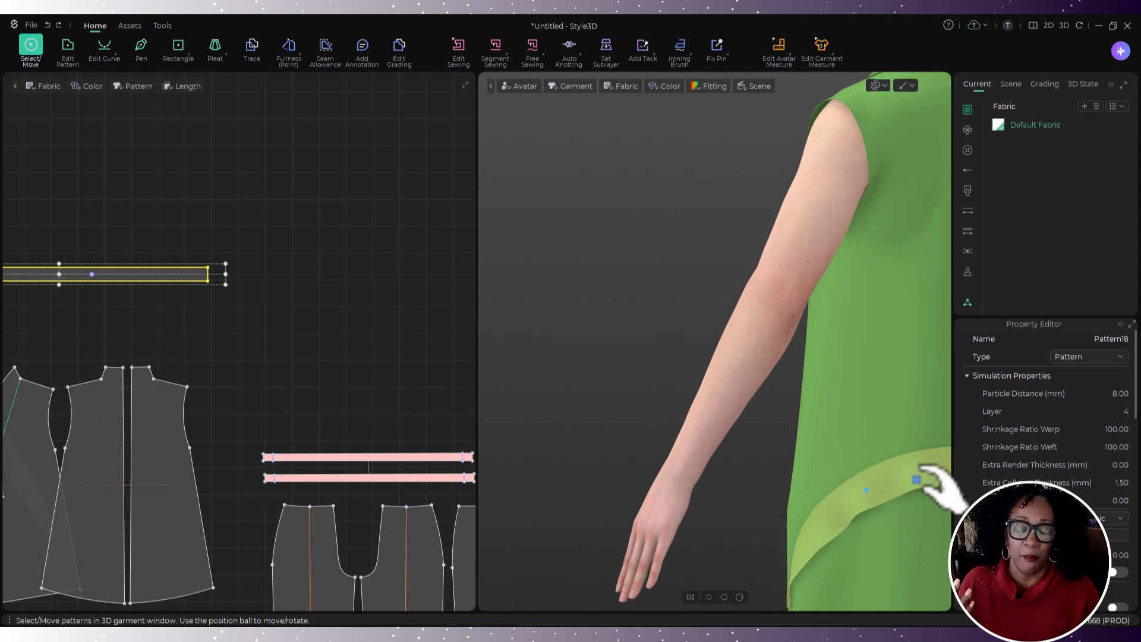
left_click_drag(918, 478, 920, 297)
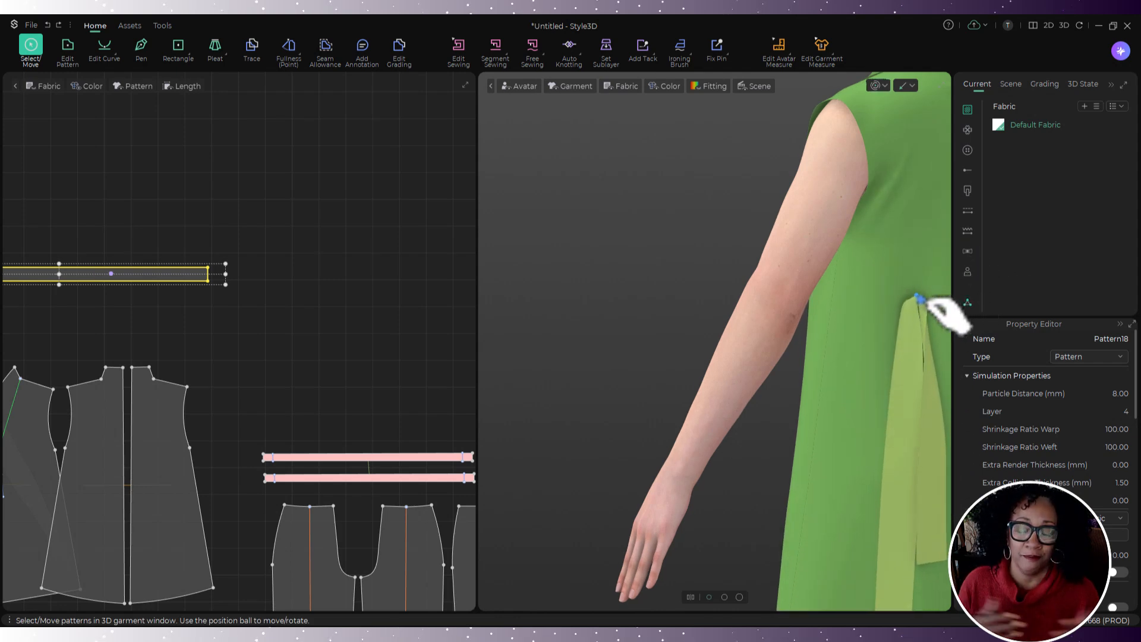
- Undo the last belt changes to restore the tied knot, return to the avatar's front and deselect the belt
key("ctrl+z")
key("ctrl+z")
right_click_drag(930, 355, 621, 392)
left_click_drag(647, 380, 667, 363)
key("space")
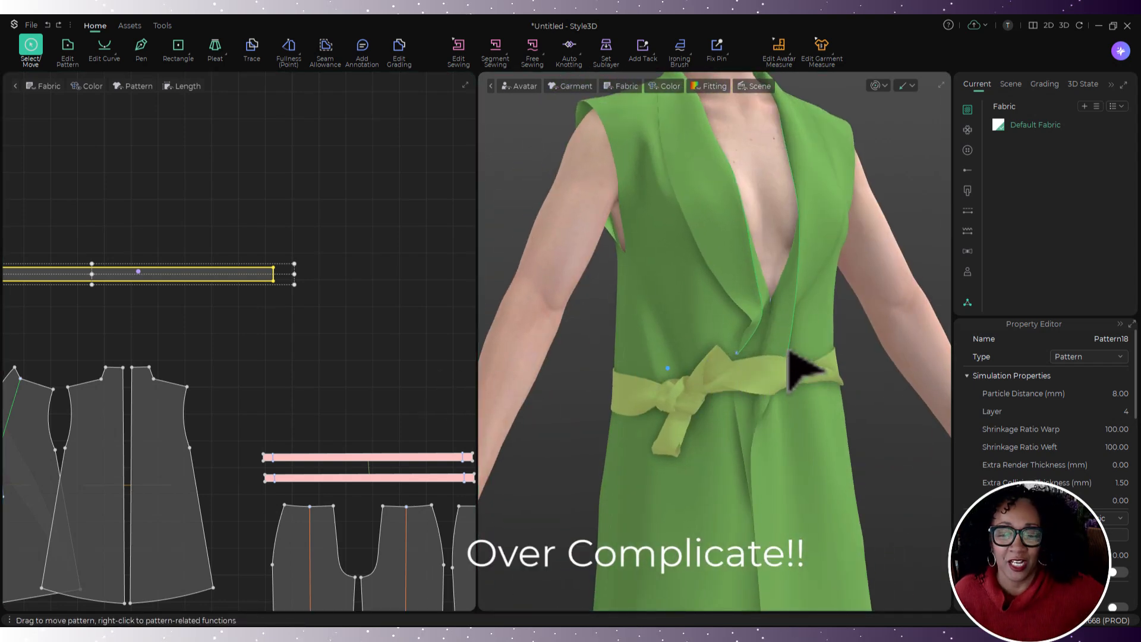
left_click(868, 391)
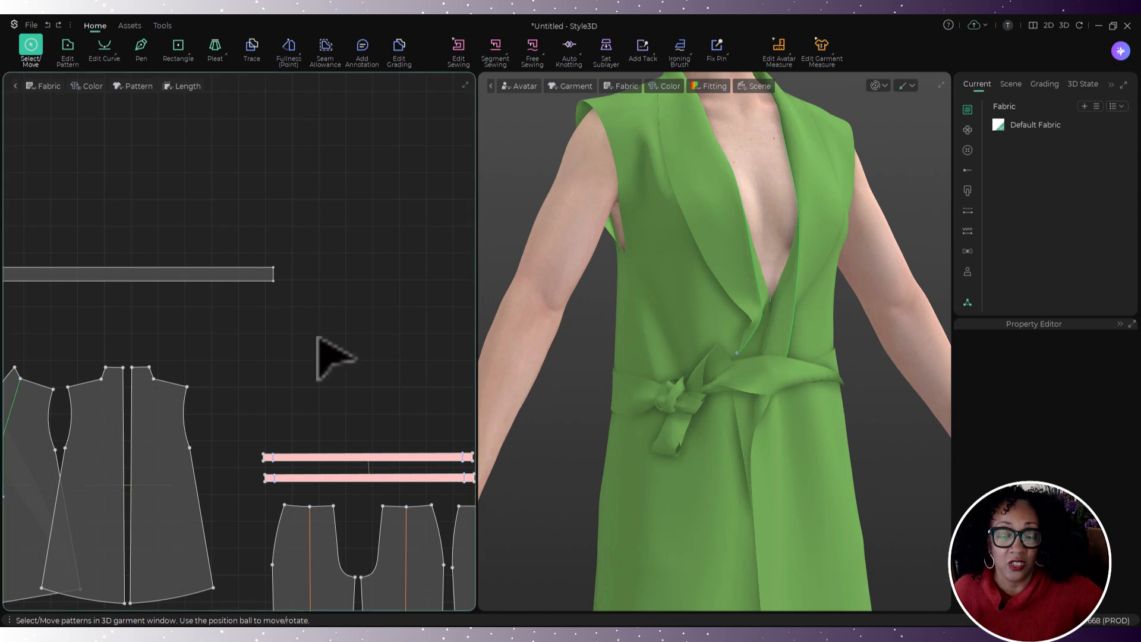
- Separate the two back panels from the front panels in the 2D layout and lay the belt pattern across their waist
middle_click_drag(321, 338, 485, 299)
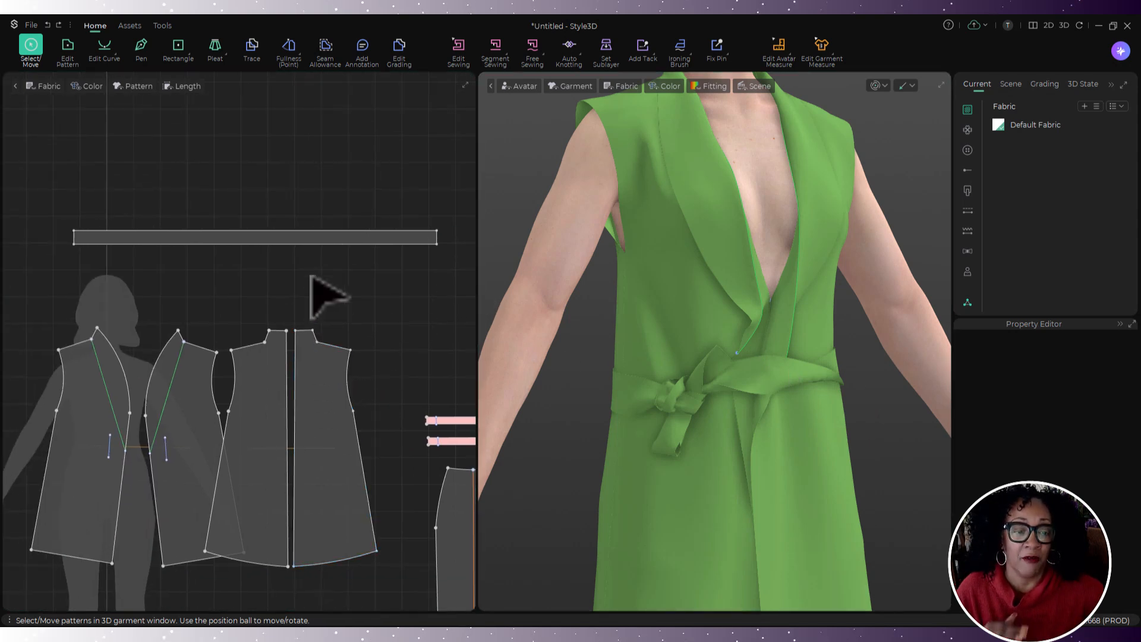
left_click_drag(291, 236, 325, 421)
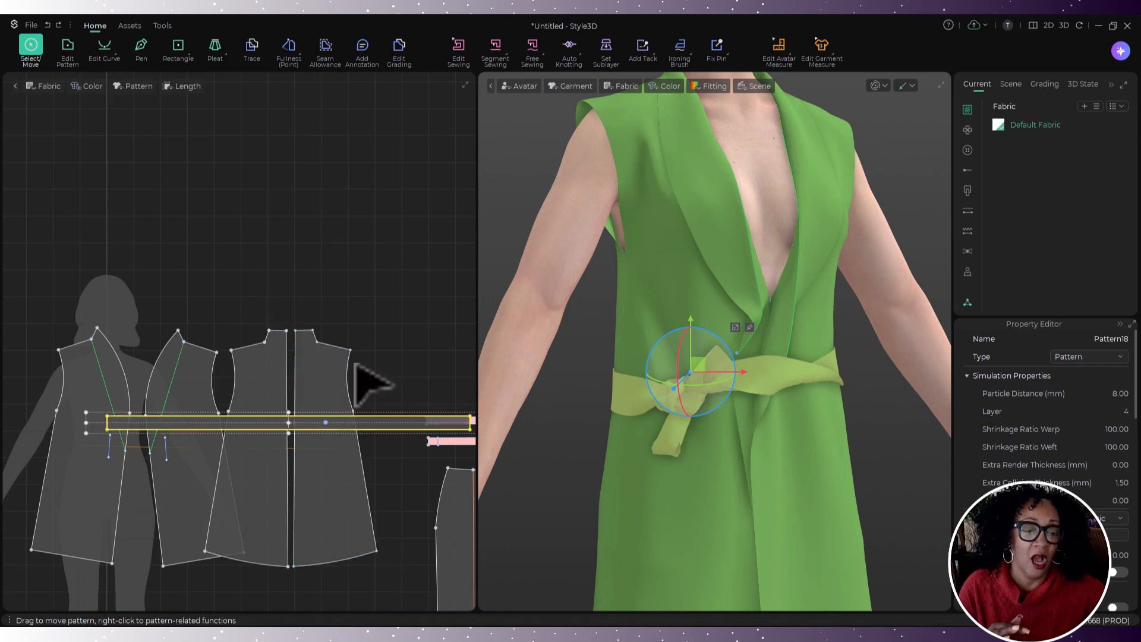
middle_click_drag(369, 382, 309, 232)
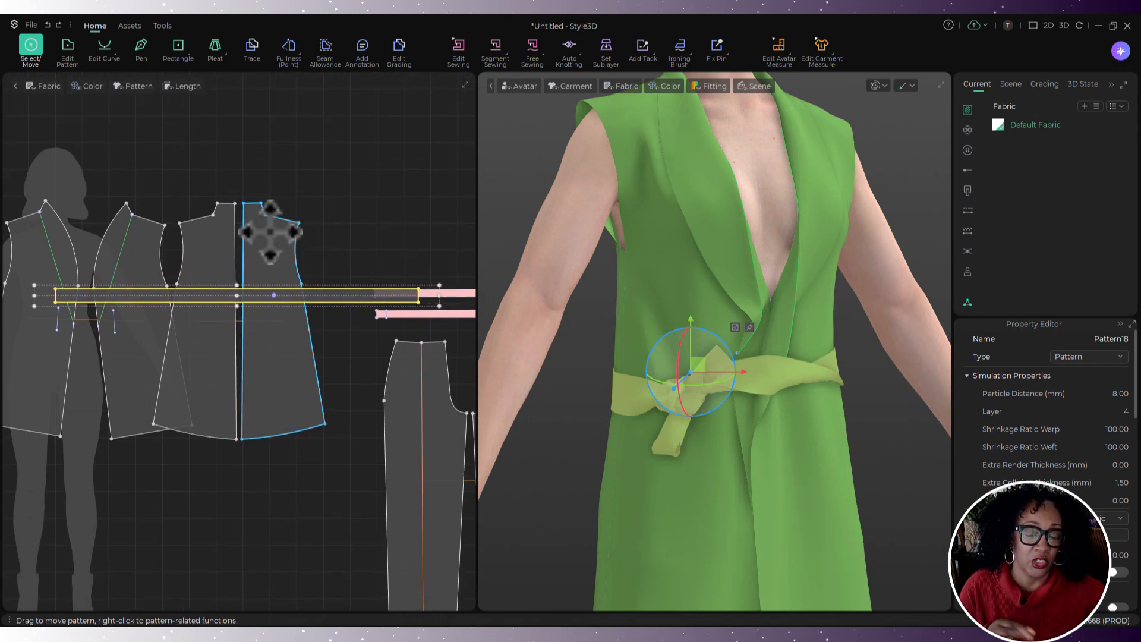
left_click_drag(270, 232, 306, 189)
left_click_drag(220, 219, 262, 199)
left_click_drag(314, 293, 339, 257)
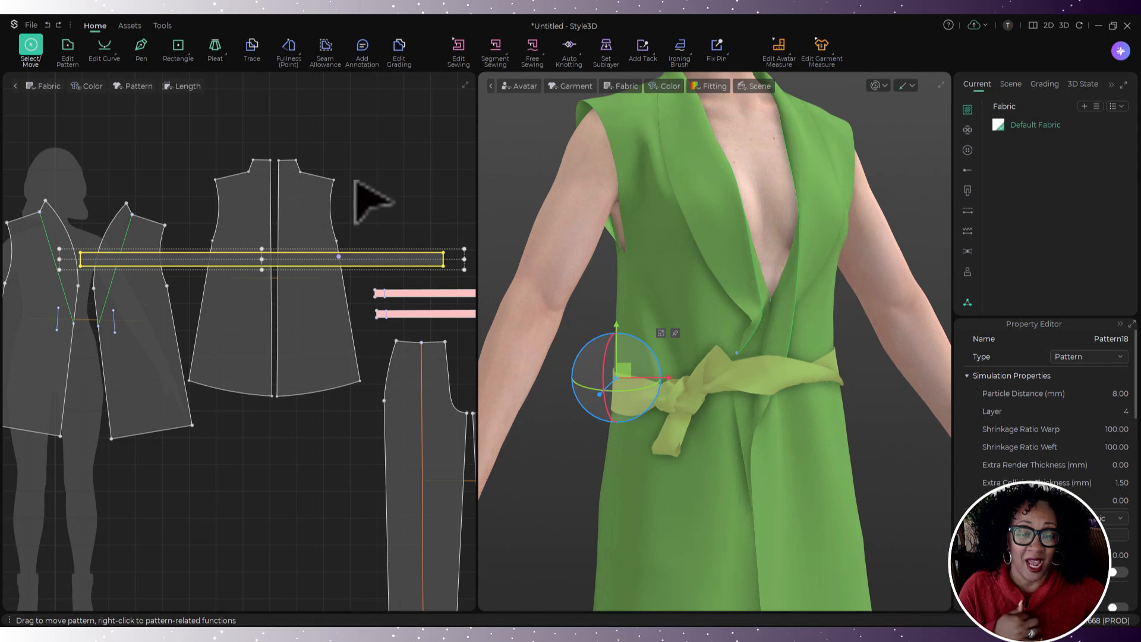
- Draw two vertical internal lines across the belt, about 1.97 and 2.01 long, just inside the back panels' side seams
left_click(141, 45)
scroll(300, 301, "up", 5)
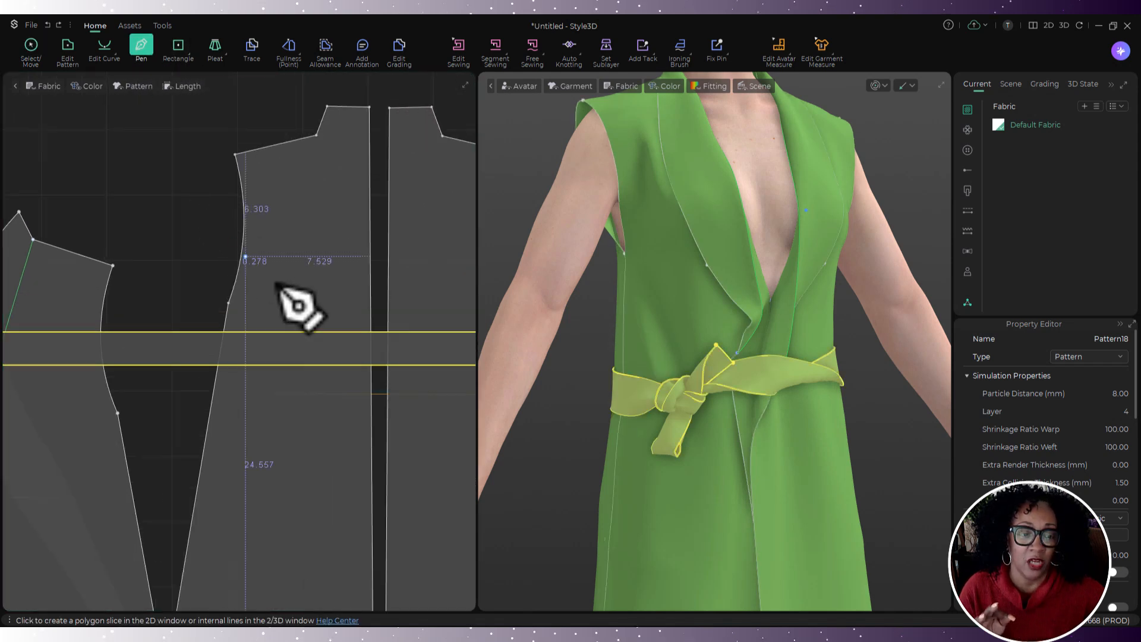
left_click(264, 332)
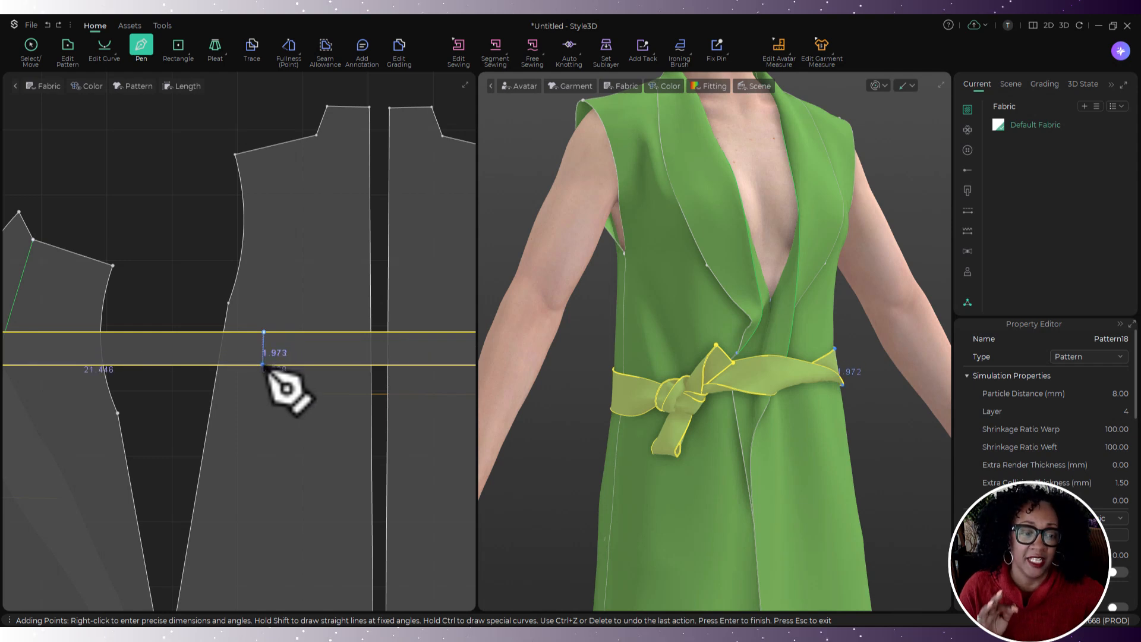
double_click(264, 365)
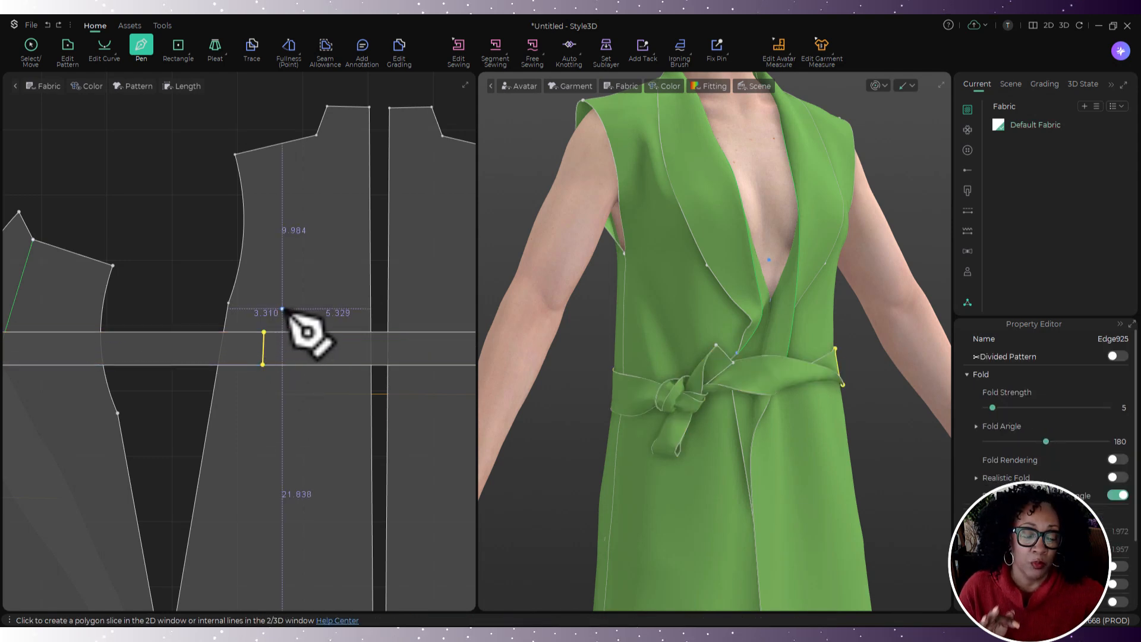
middle_click_drag(275, 313, 138, 265)
left_click(343, 294)
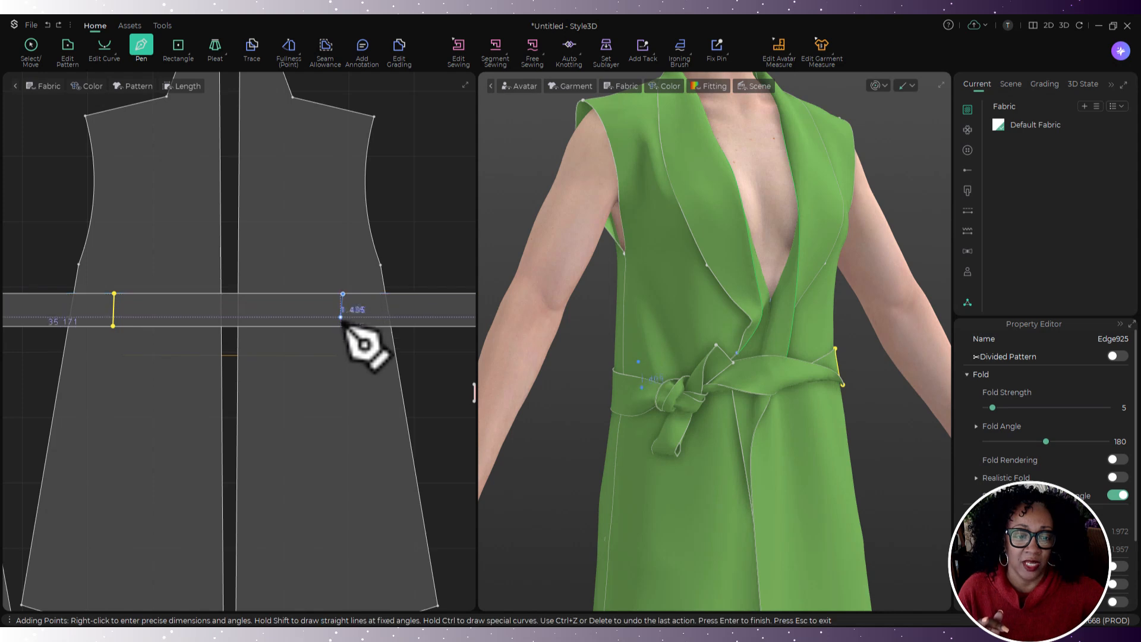
double_click(343, 327)
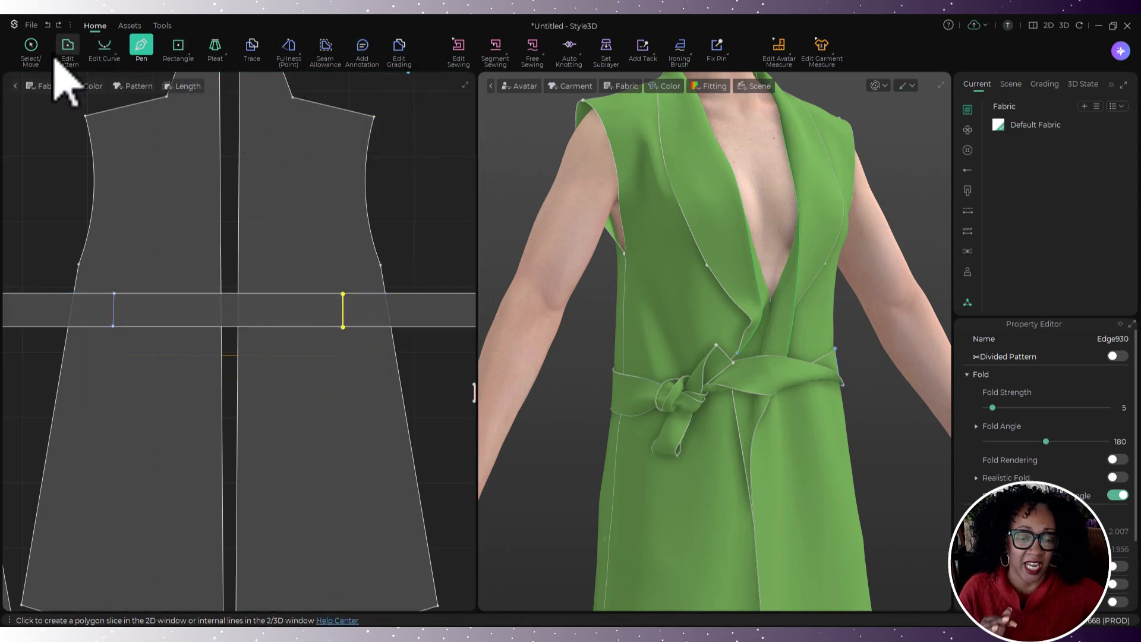
- Sew each internal line on the belt to the adjacent side seam of the back panels with Segment Sewing
left_click(497, 49)
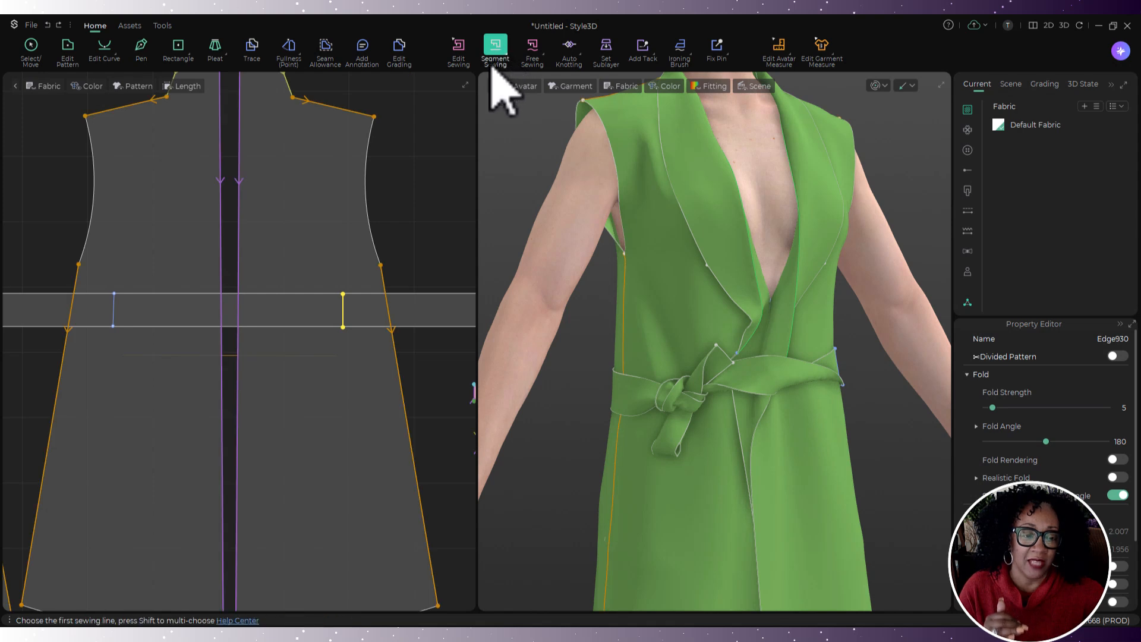
left_click(116, 310)
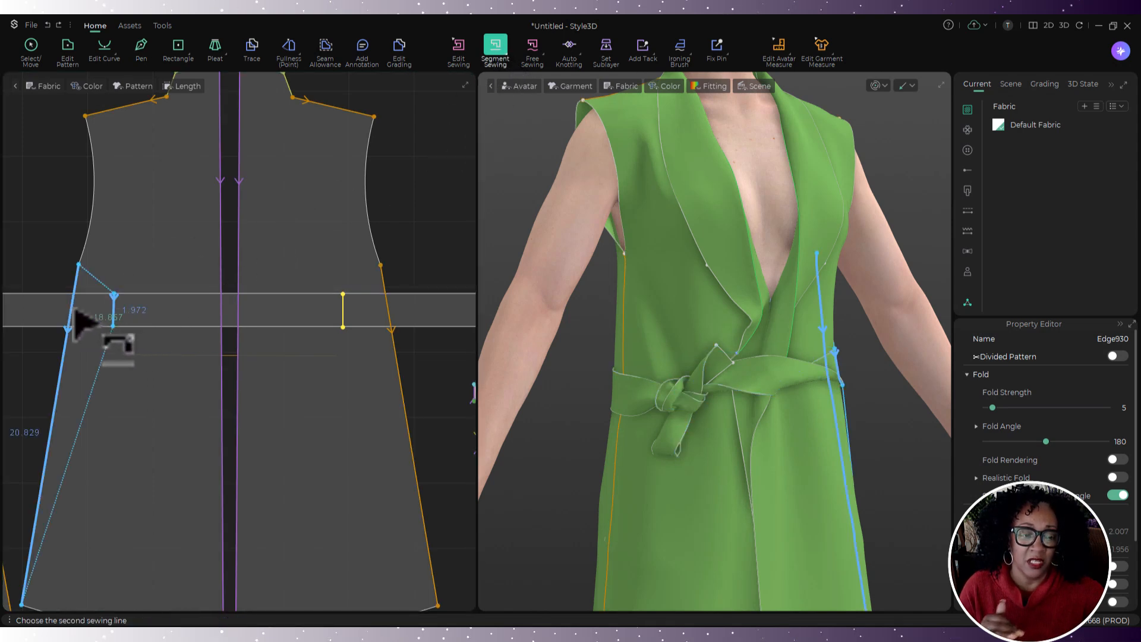
left_click(73, 311)
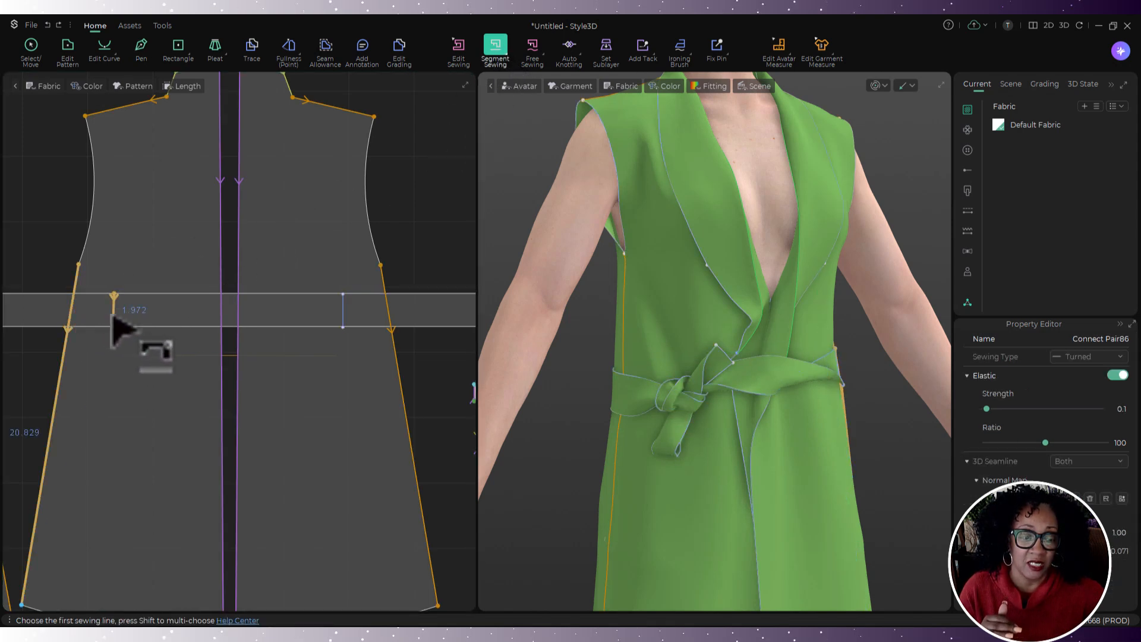
left_click(348, 309)
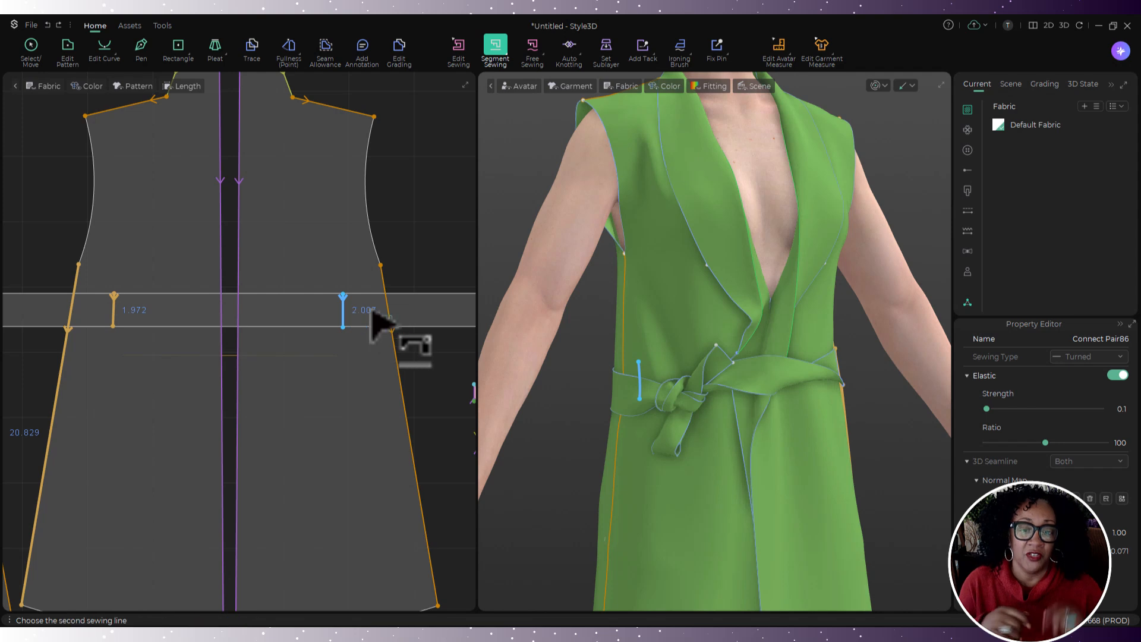
left_click(387, 312)
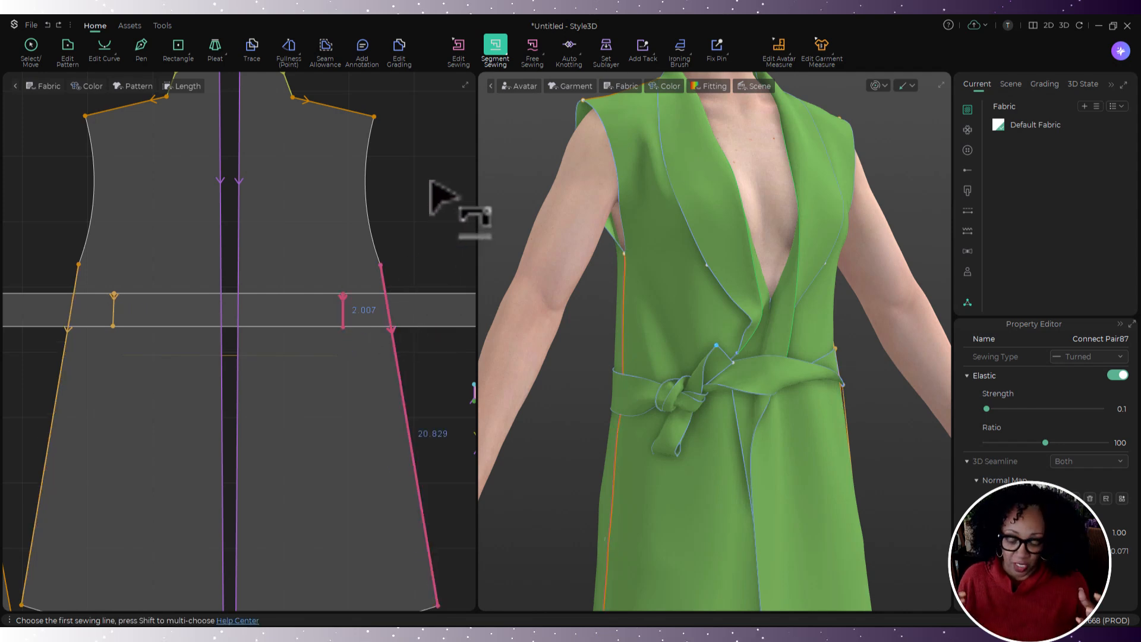
scroll(461, 268, "down", 3)
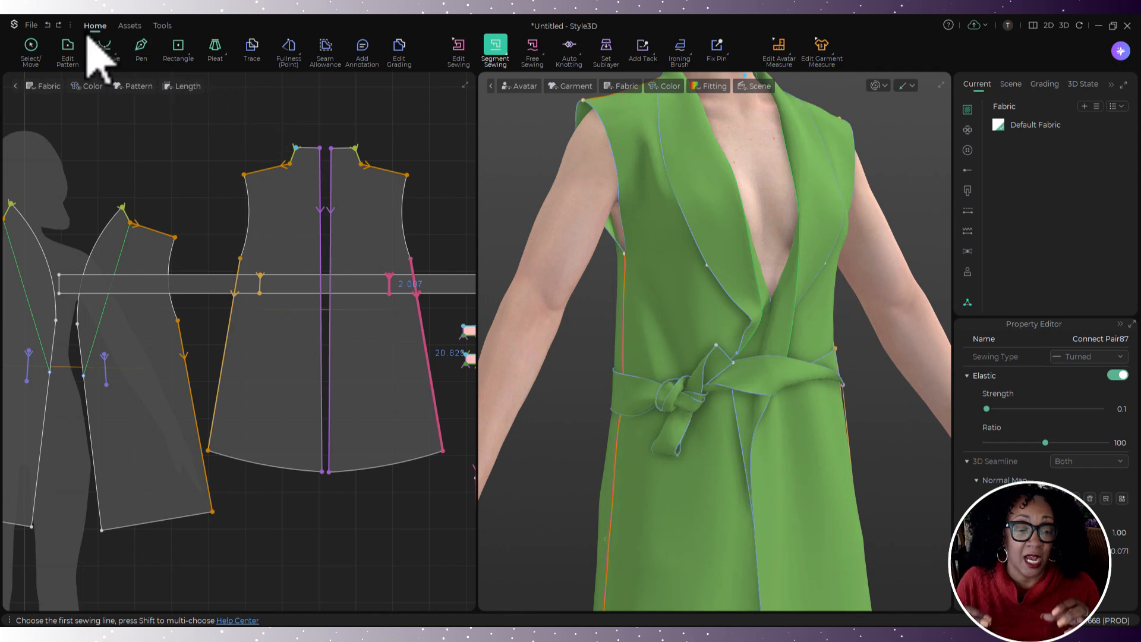
left_click(32, 50)
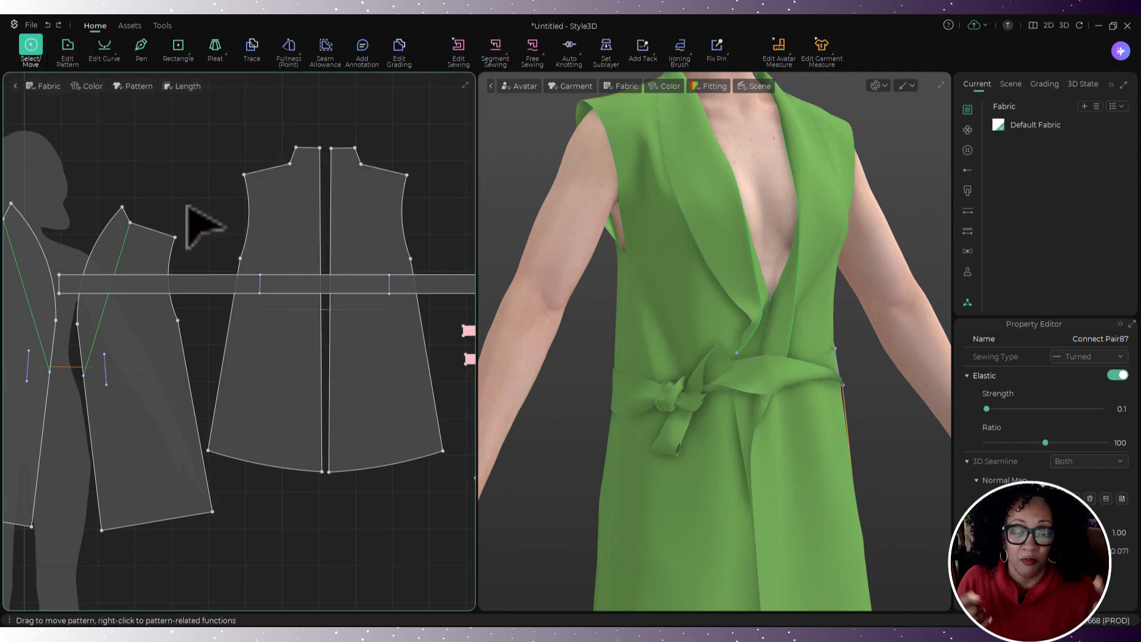
- Shorten the first back panel's belt sewing with Edit Sewing to a side seam segment about 1.94 long, level with the belt
left_click(462, 52)
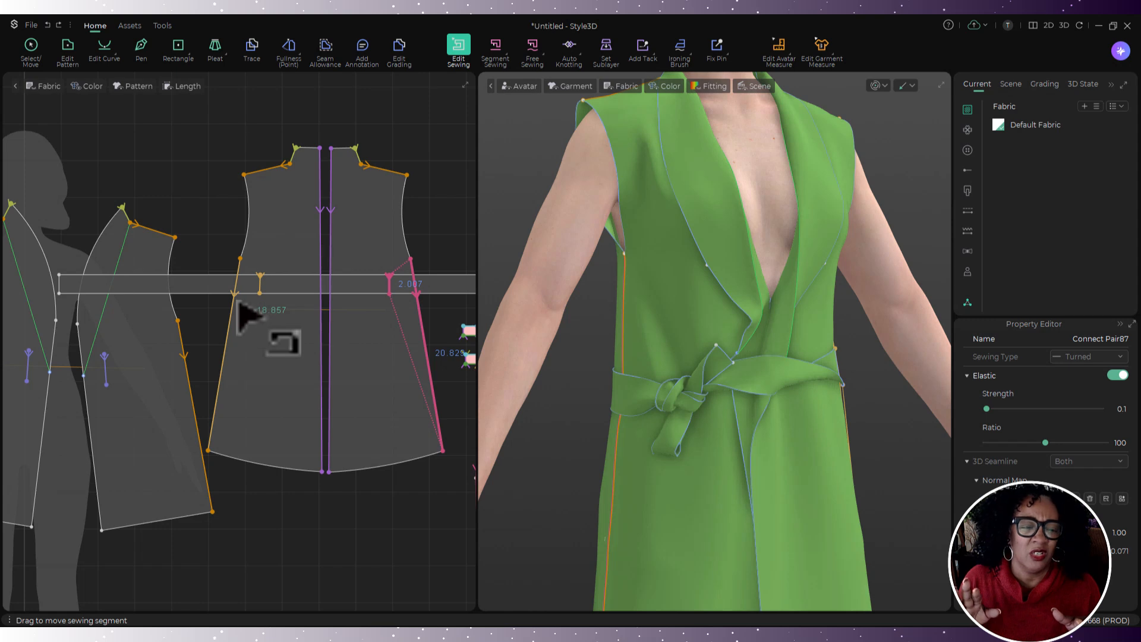
left_click_drag(220, 457, 224, 414)
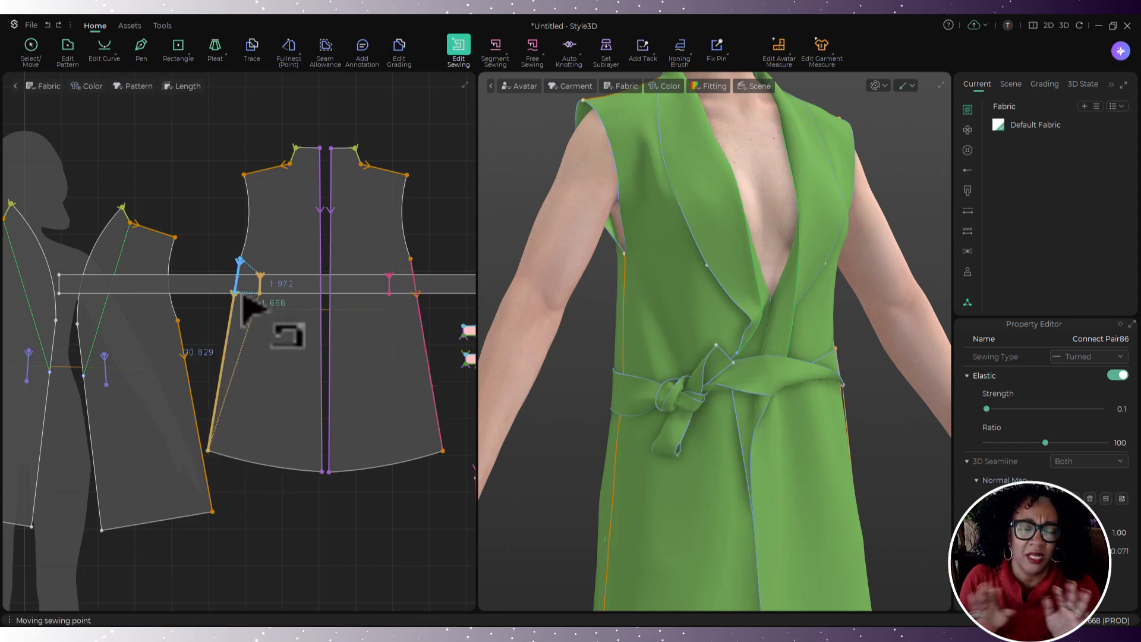
left_click_drag(242, 294, 242, 271)
scroll(243, 270, "up", 4)
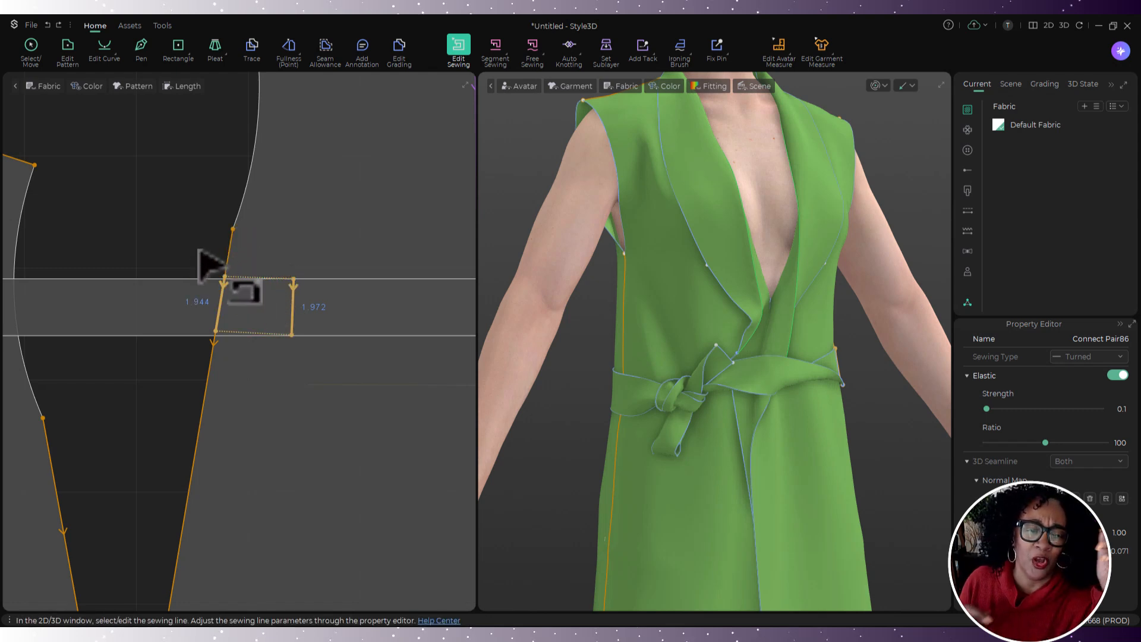
- Shorten the other back panel's belt sewing so both ends on the side seam line up with the belt's edges
scroll(199, 254, "down", 3)
middle_click_drag(187, 254, 3, 276)
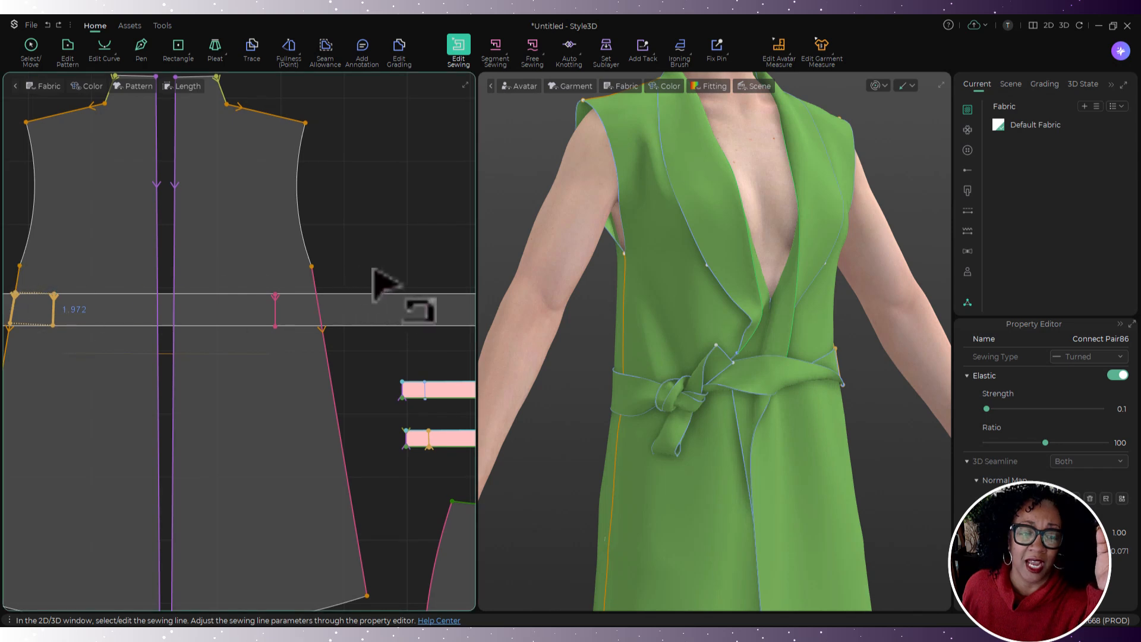
left_click(277, 303)
left_click(316, 300)
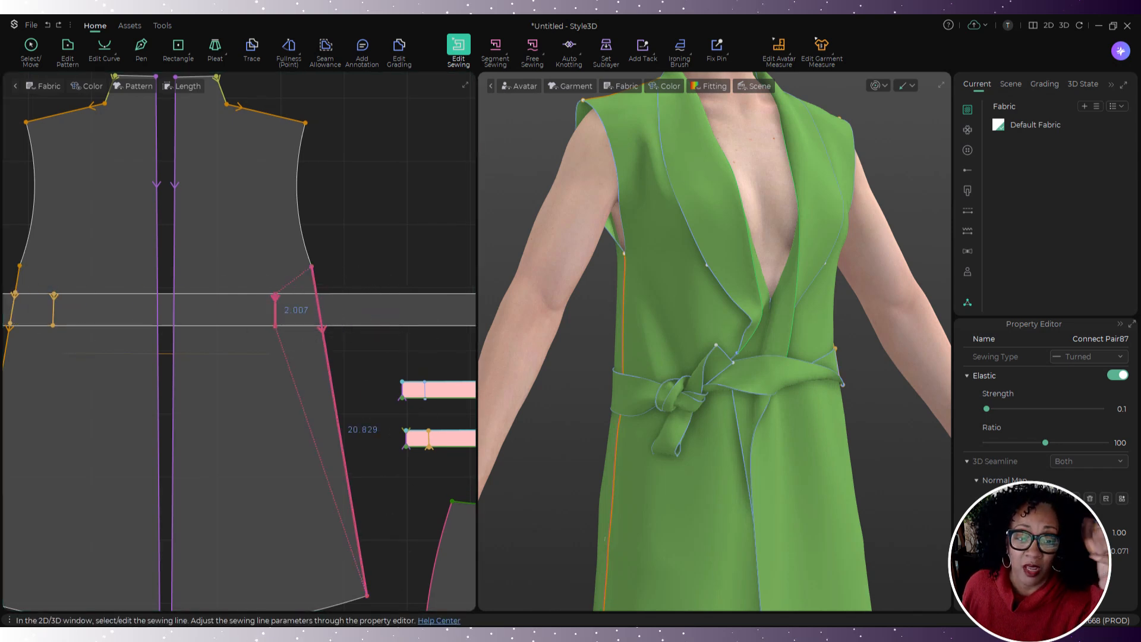
left_click_drag(368, 596, 378, 344)
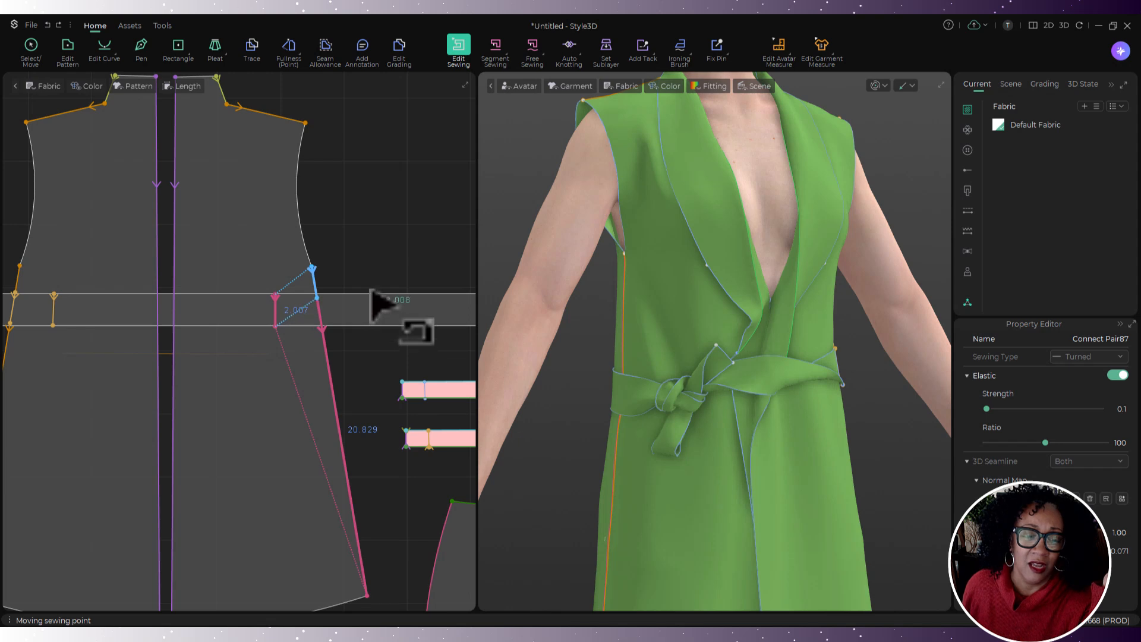
left_click_drag(375, 320, 344, 306)
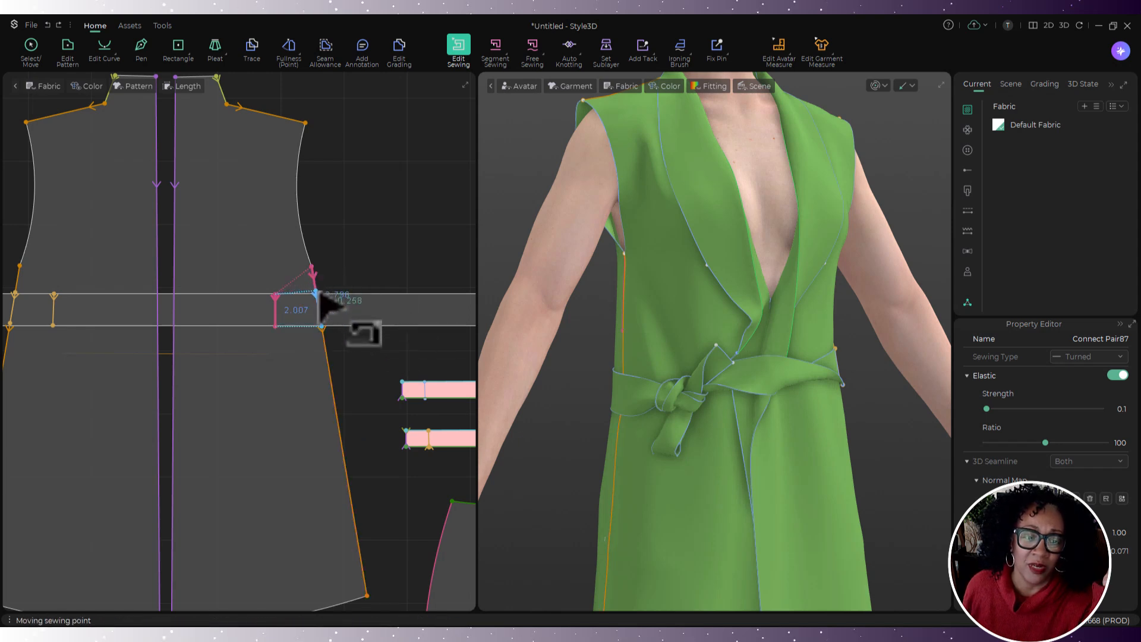
left_click(378, 263)
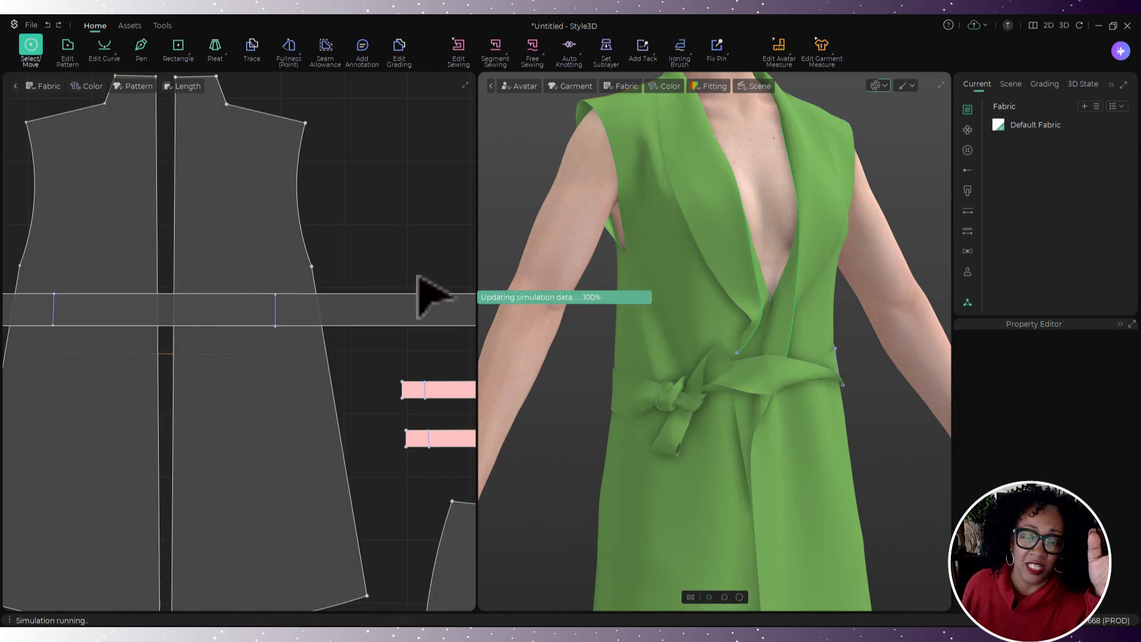
- Simulate the garment with the belt sewn at the sides and pull the knotted belt across the avatar's front
key("space")
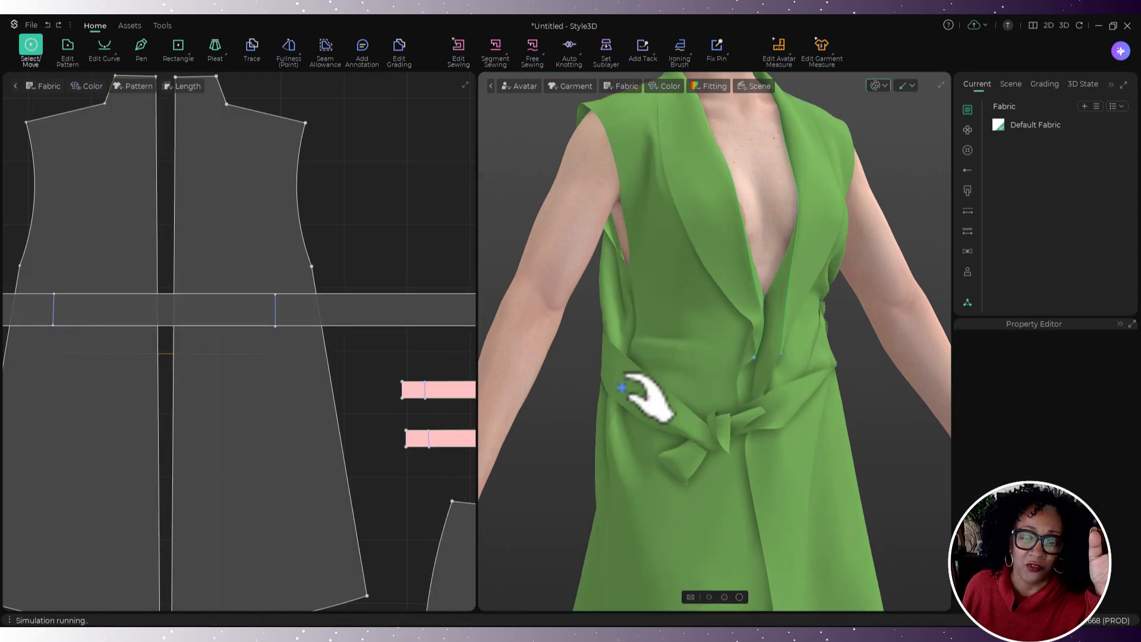
left_click_drag(665, 356, 766, 398)
key("space")
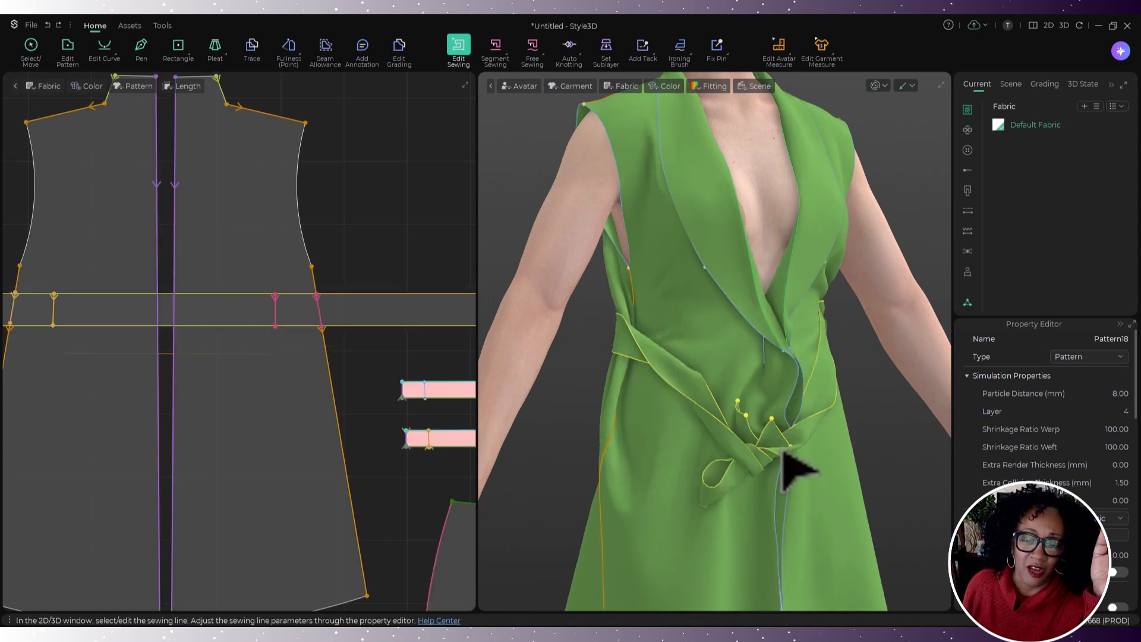
key("space")
left_click_drag(799, 466, 938, 455)
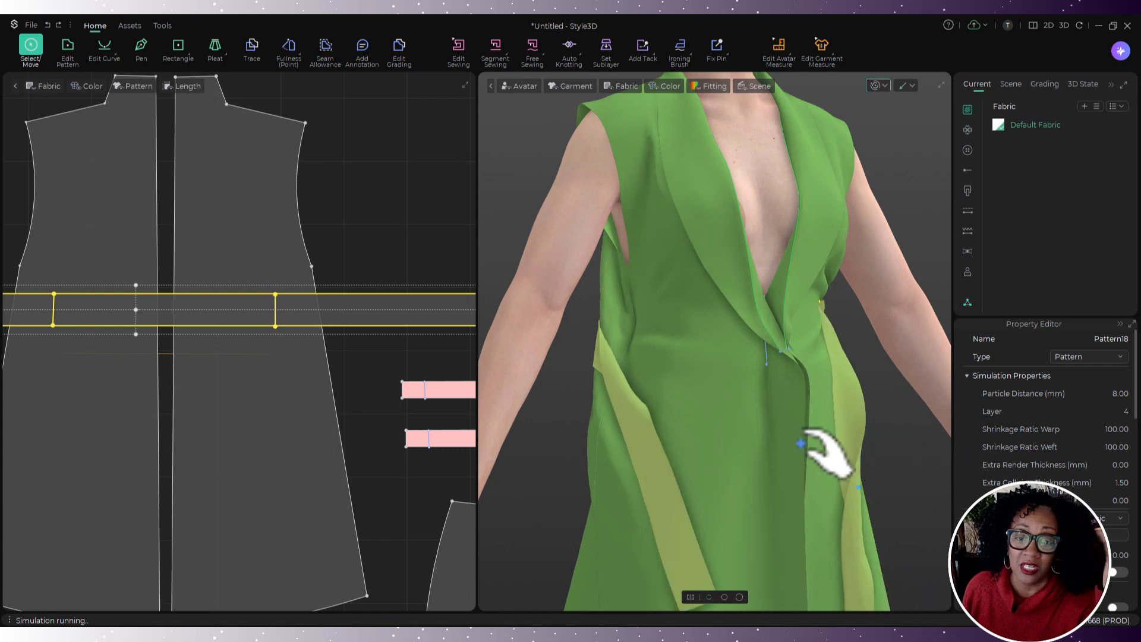
left_click(704, 434)
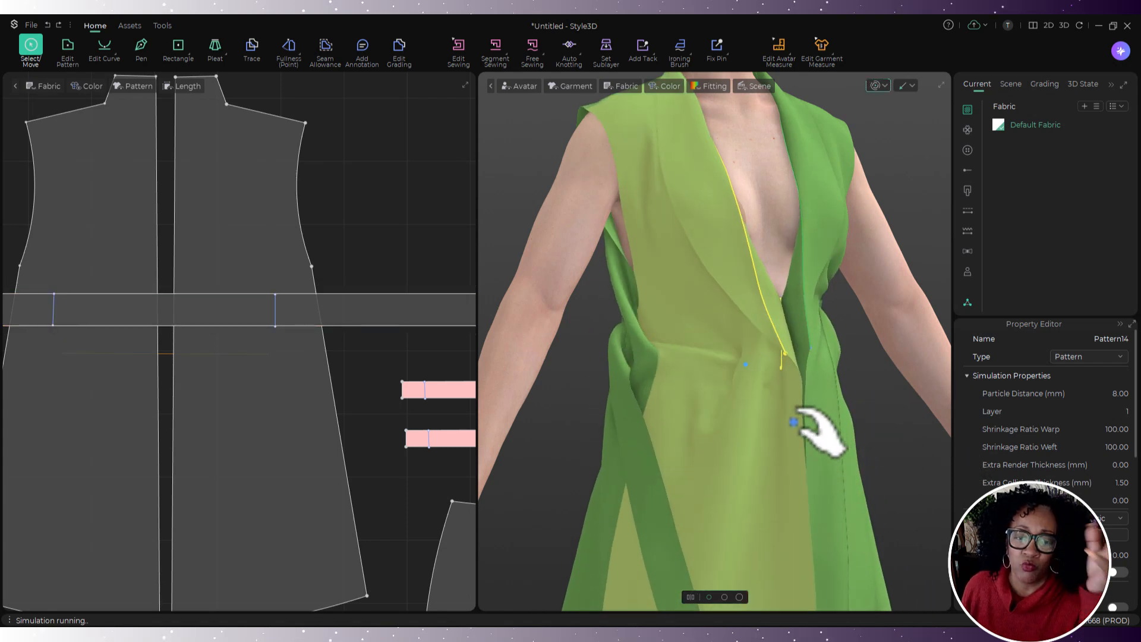
- Tug the back panels around the belt during simulation and check the whole garment from the front
right_click_drag(740, 419, 918, 400)
left_click(678, 361)
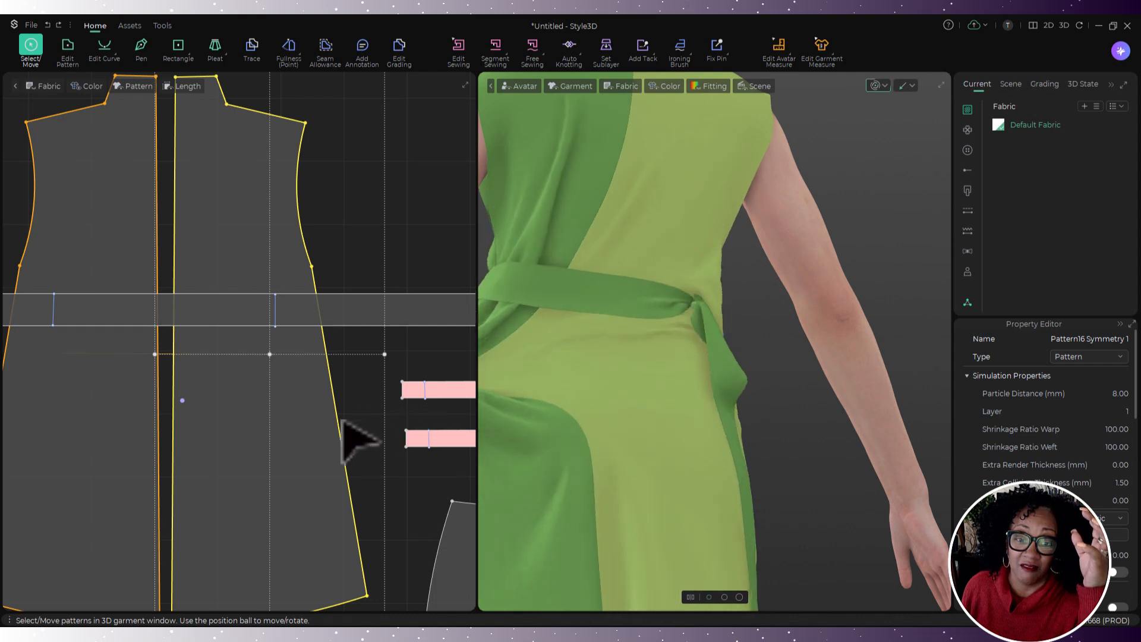
left_click_drag(548, 450, 689, 517)
left_click(593, 340)
mouse_move(658, 448)
right_mouse_down()
mouse_move(669, 438)
mouse_move(611, 479)
mouse_move(462, 503)
mouse_move(636, 403)
mouse_move(660, 429)
right_mouse_up()
scroll(647, 394, "down", 5)
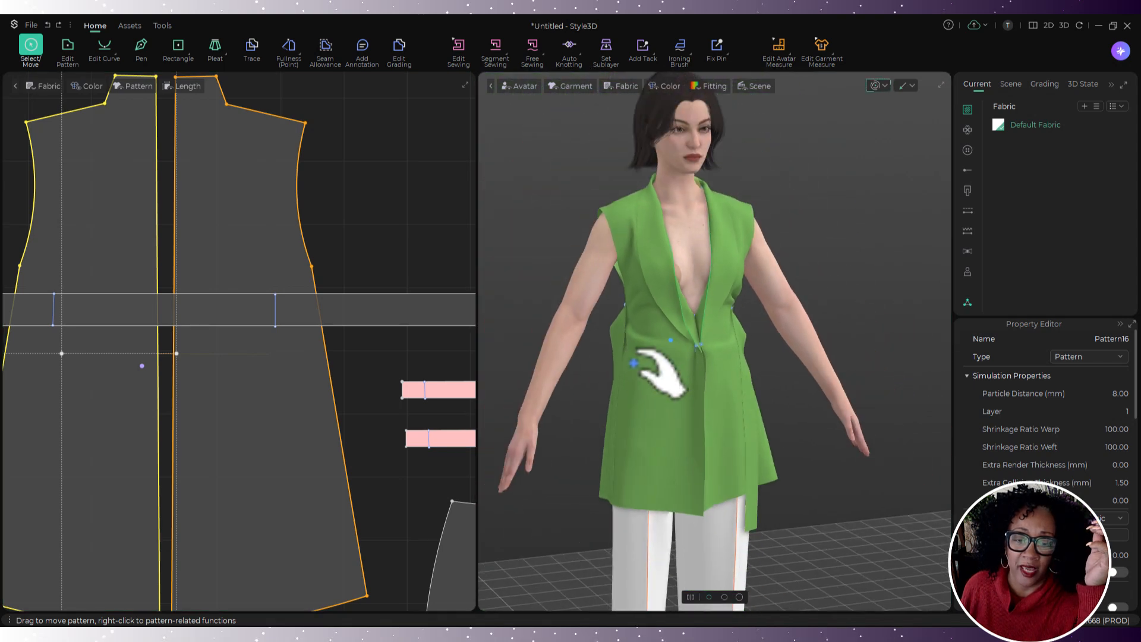
- Adjust the front panels by pulling them during simulation and inspect the attached belt across the avatar's back
left_click(633, 362)
left_click(718, 404)
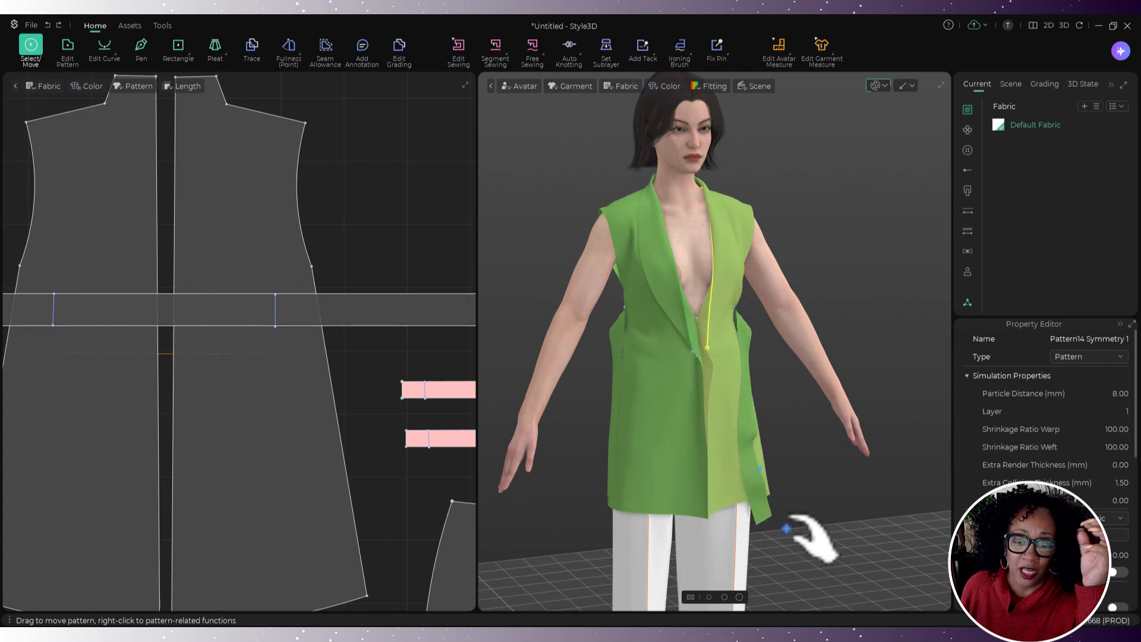
right_click_drag(644, 410, 933, 416)
left_click(799, 306)
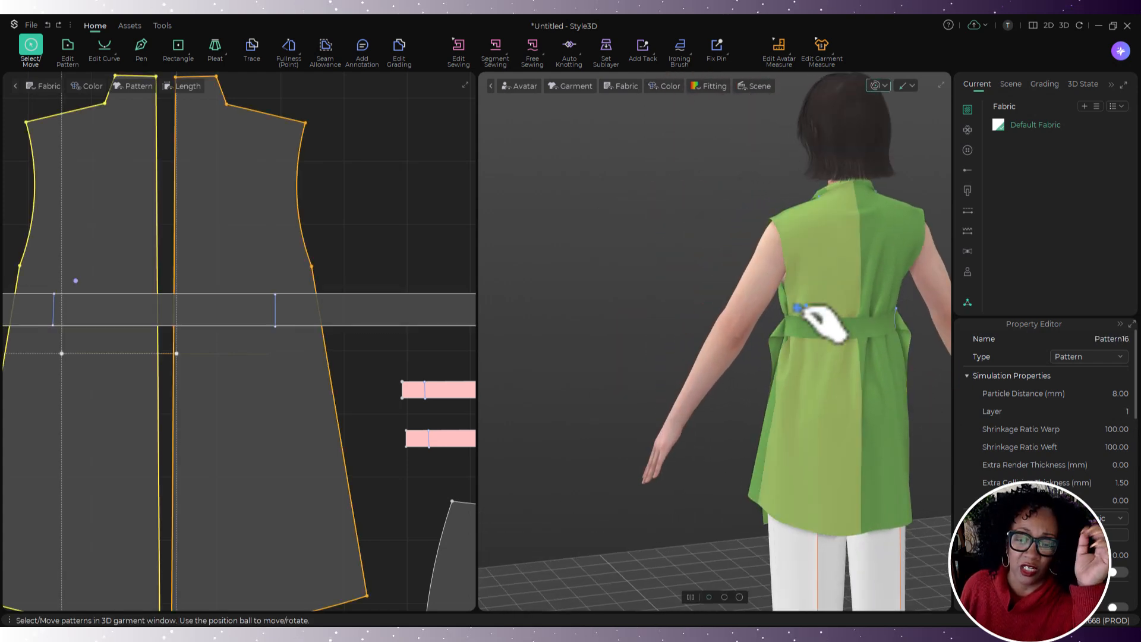
right_click_drag(802, 339, 593, 339)
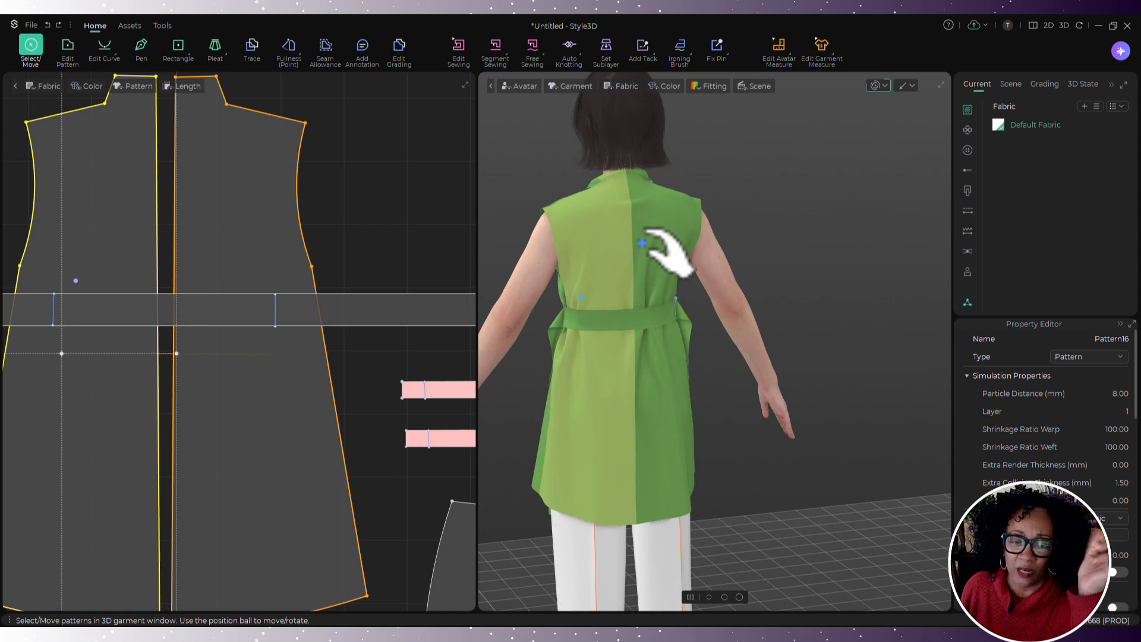
- Move the belt's two internal sewing lines slightly farther apart where they cross the back panels
left_click(646, 279)
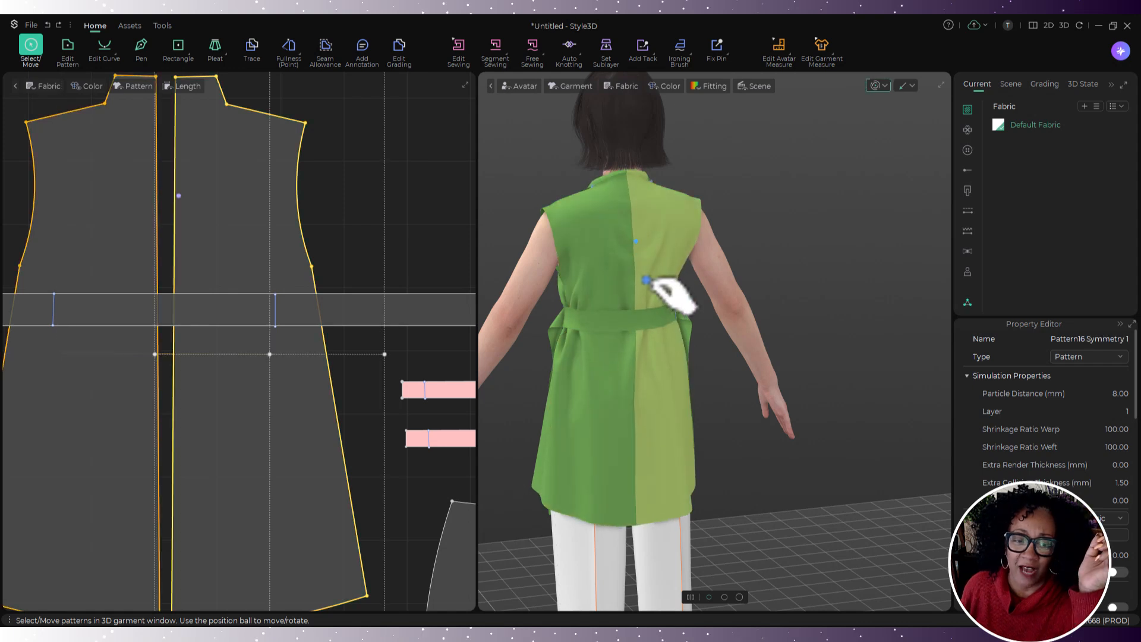
left_click(732, 459)
right_click_drag(756, 472, 906, 462)
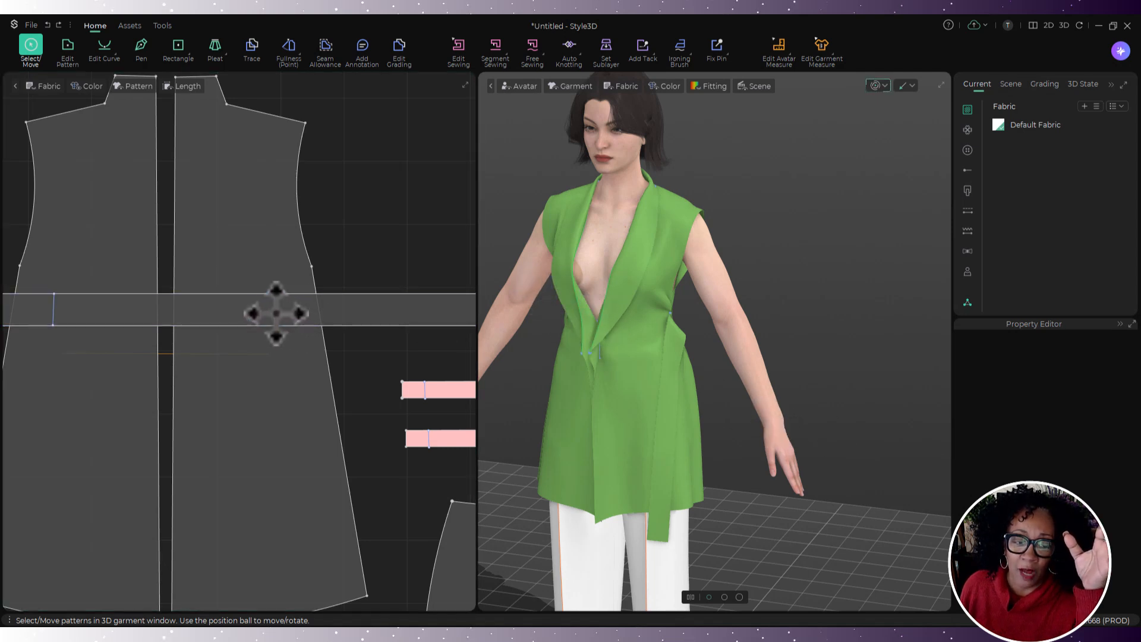
left_click_drag(276, 313, 284, 313)
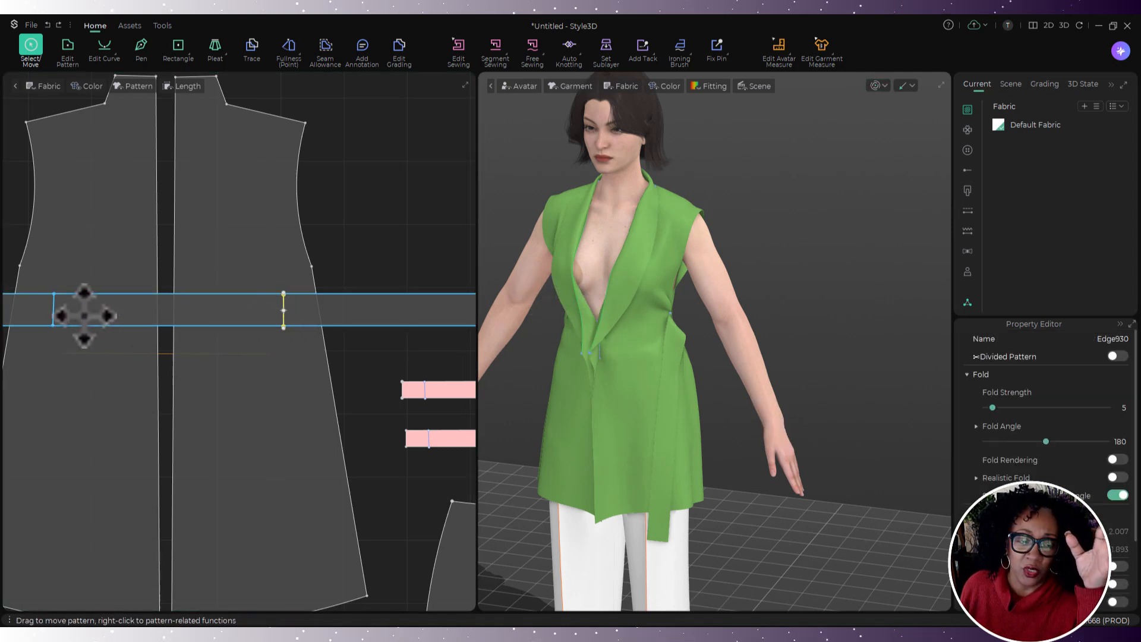
left_click(46, 307)
- Move one front pattern over its mirrored counterpart so their wrap edges overlap, and run a short simulation
scroll(88, 326, "down", 4)
middle_click_drag(87, 326, 380, 338)
left_click(280, 413)
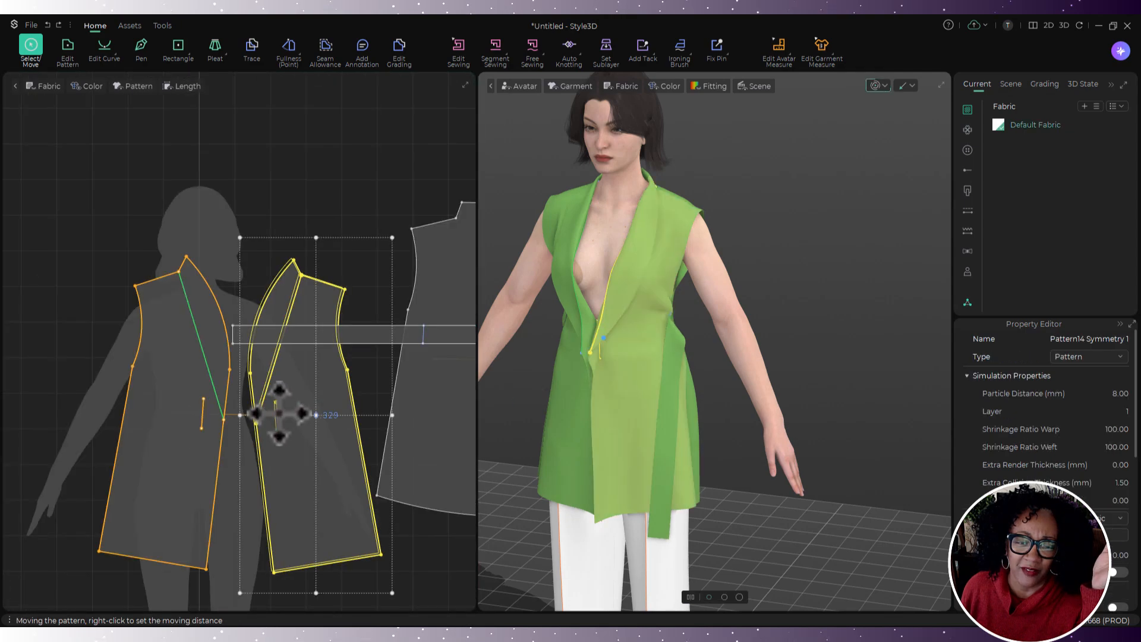
scroll(280, 412, "up", 5)
key("z")
left_click_drag(203, 416, 190, 433)
left_click(31, 51)
key("space")
key("space")
right_click_drag(618, 364, 743, 374)
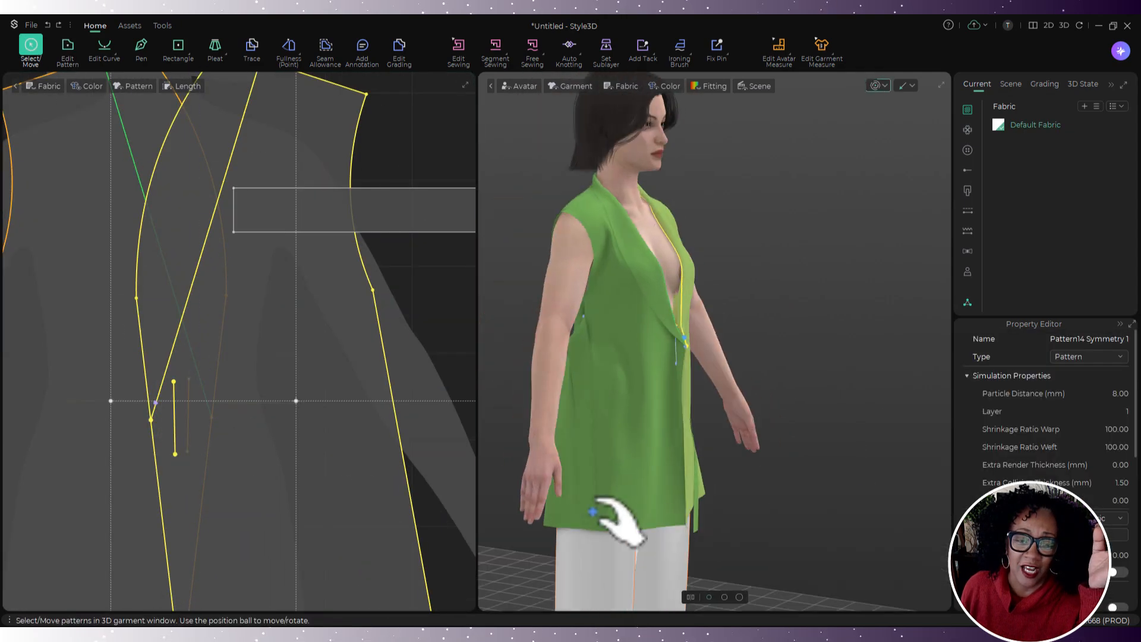
- Bring both belt ends across the front of the top during simulation and pin them in place
left_click_drag(606, 512, 783, 375)
left_click(458, 51)
key("space")
right_click_drag(832, 356, 683, 356)
left_click_drag(695, 530, 650, 311)
left_click(717, 51)
left_click_drag(259, 201, 274, 214)
key("space")
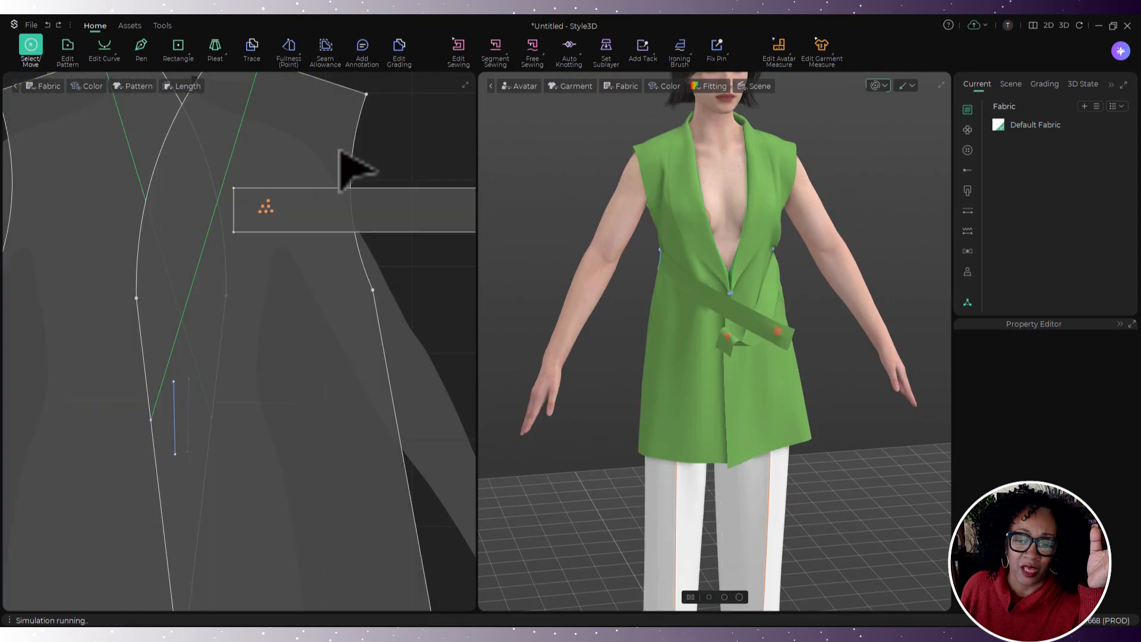
left_click(717, 51)
- Auto-knot the pinned belt with the waist-tie style, resetting and reselecting its two end areas, and simulate it
scroll(346, 158, "down", 5)
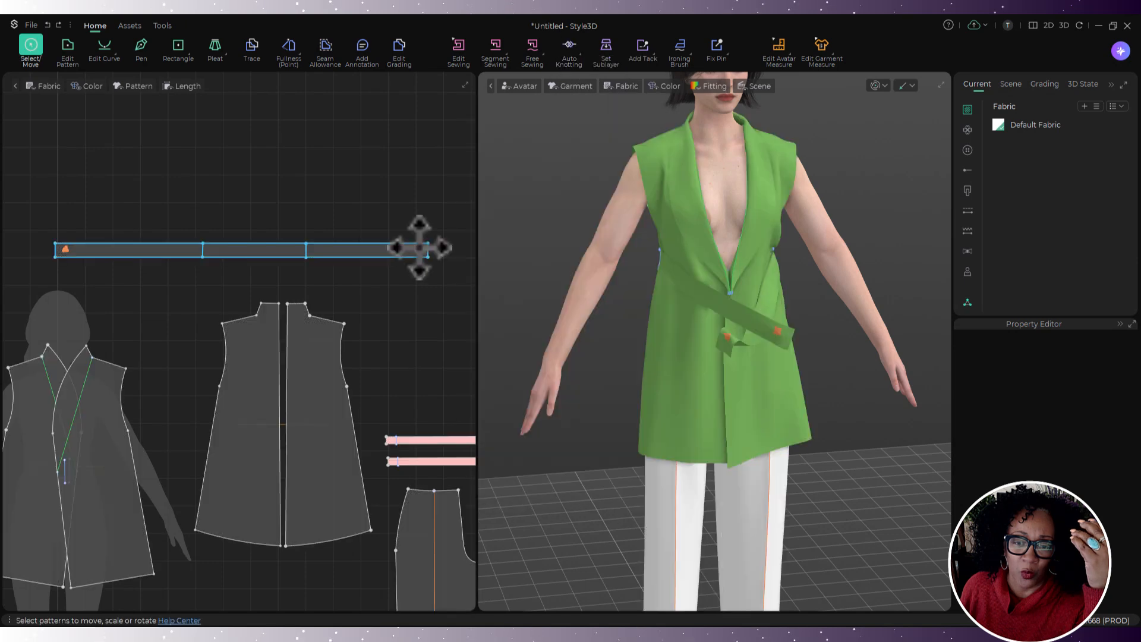
right_click(419, 248)
left_click(570, 47)
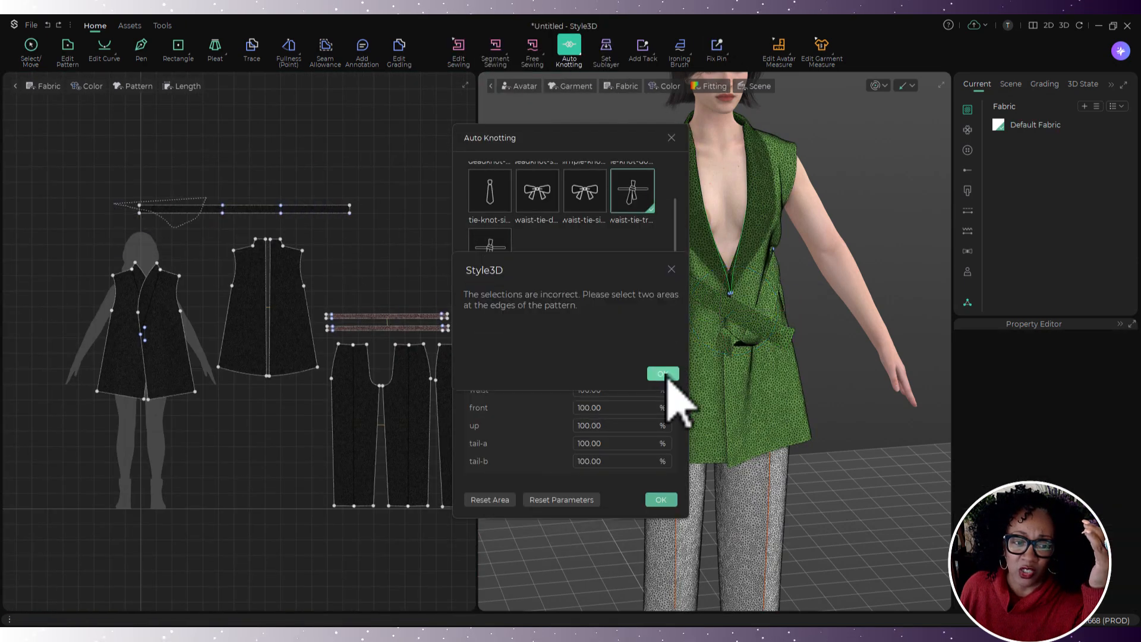
left_click(490, 499)
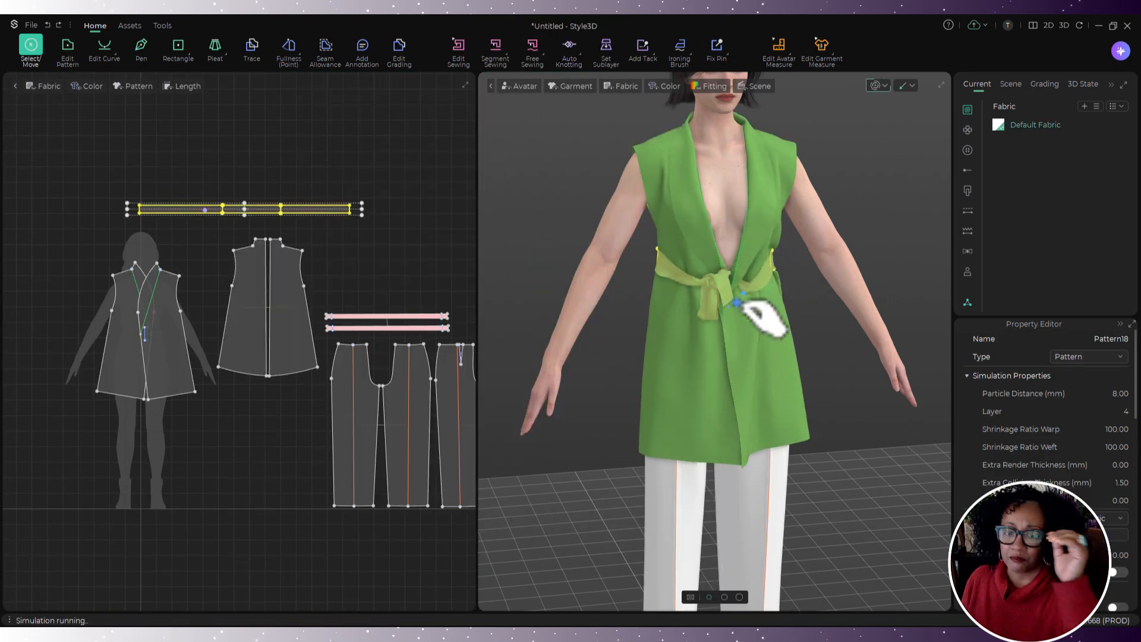
key("space")
- Try Auto Knotting again with both end sections of the belt pattern selected as the knotting areas
mouse_move(696, 271)
right_mouse_down()
mouse_move(739, 288)
mouse_move(790, 351)
right_mouse_up()
left_click(569, 48)
left_click_drag(297, 190, 384, 205)
left_click_drag(121, 196, 211, 197)
left_click(662, 373)
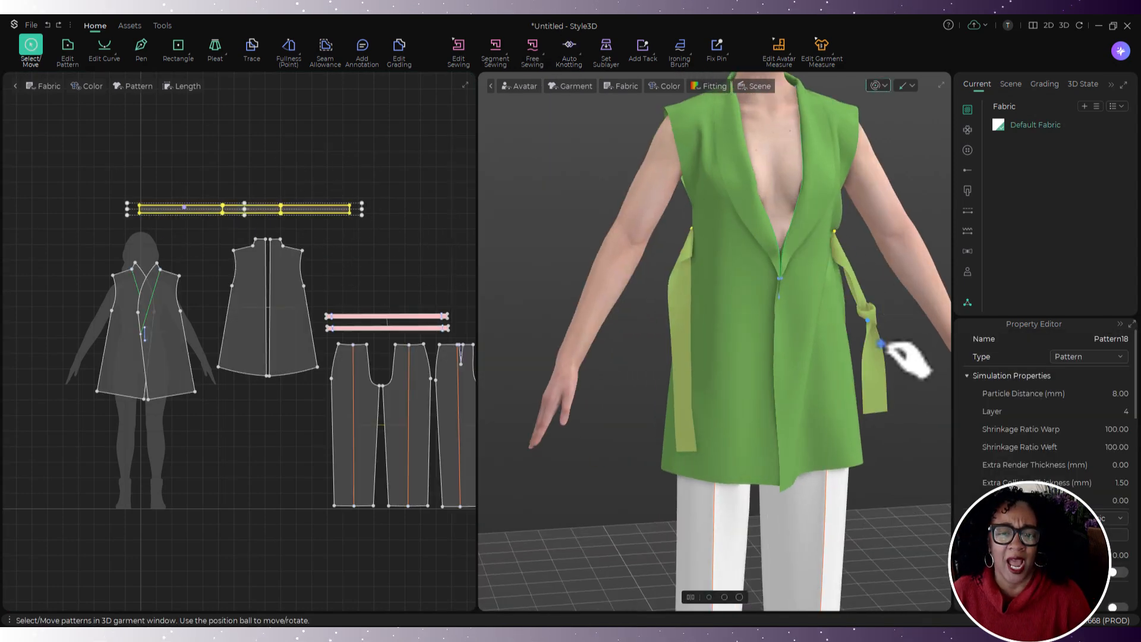
- Pull the belt around the garment's sides and retry Auto Knotting on both end sections
left_click_drag(909, 357, 594, 262)
mouse_move(569, 250)
right_mouse_down()
mouse_move(599, 357)
mouse_move(701, 351)
right_mouse_up()
left_click_drag(701, 350, 672, 298)
left_click(571, 48)
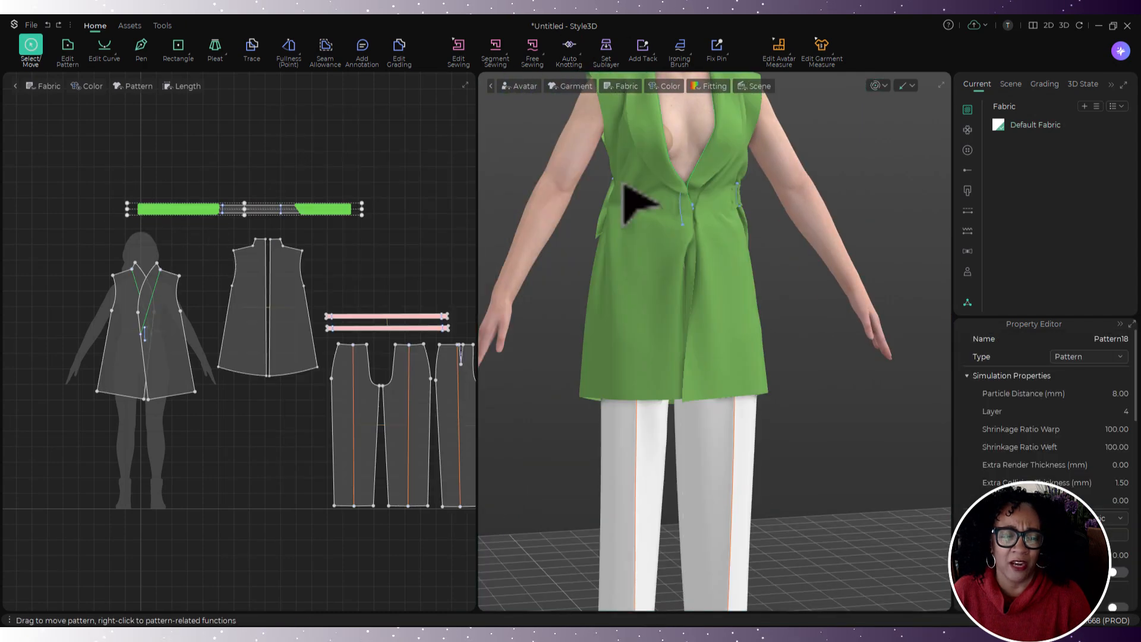
- Tug the hanging belt tails into place at the garment's sides during simulation
left_click_drag(538, 310, 574, 275)
mouse_move(574, 274)
right_mouse_down()
mouse_move(606, 377)
mouse_move(739, 216)
right_mouse_up()
left_click_drag(739, 216, 866, 121)
key("space")
right_click_drag(865, 121, 782, 170)
- Try the waist-tie knot once more on the freely hanging belt and simulate it from the front
left_click(569, 51)
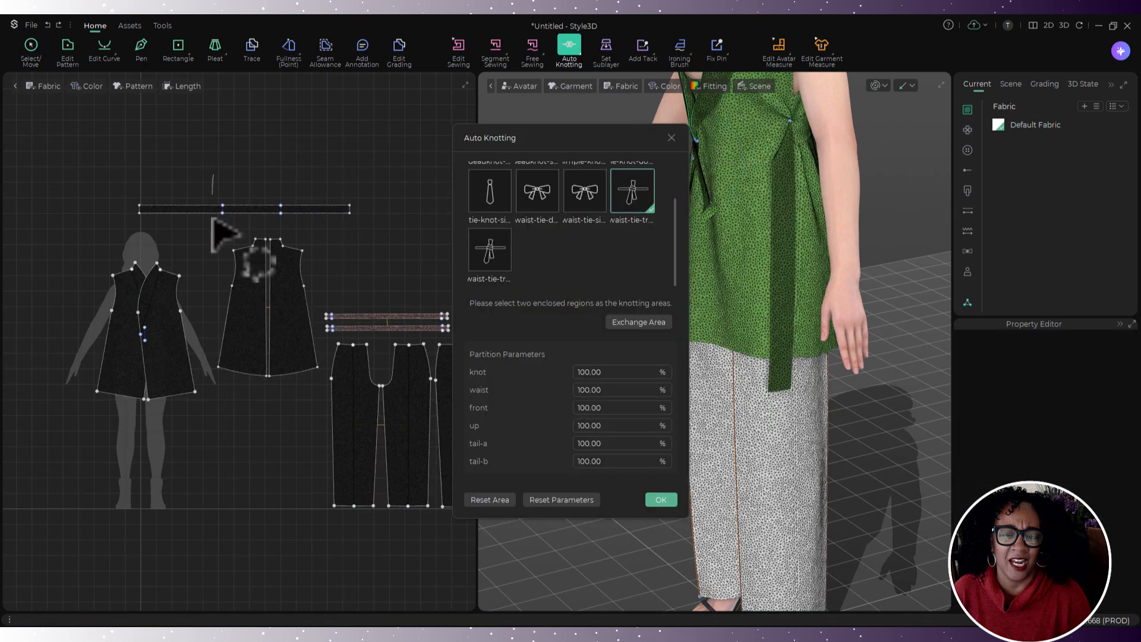
left_click(660, 499)
key("space")
right_click_drag(782, 244, 892, 232)
key("space")
middle_click_drag(746, 232, 710, 391)
scroll(709, 391, "up", 3)
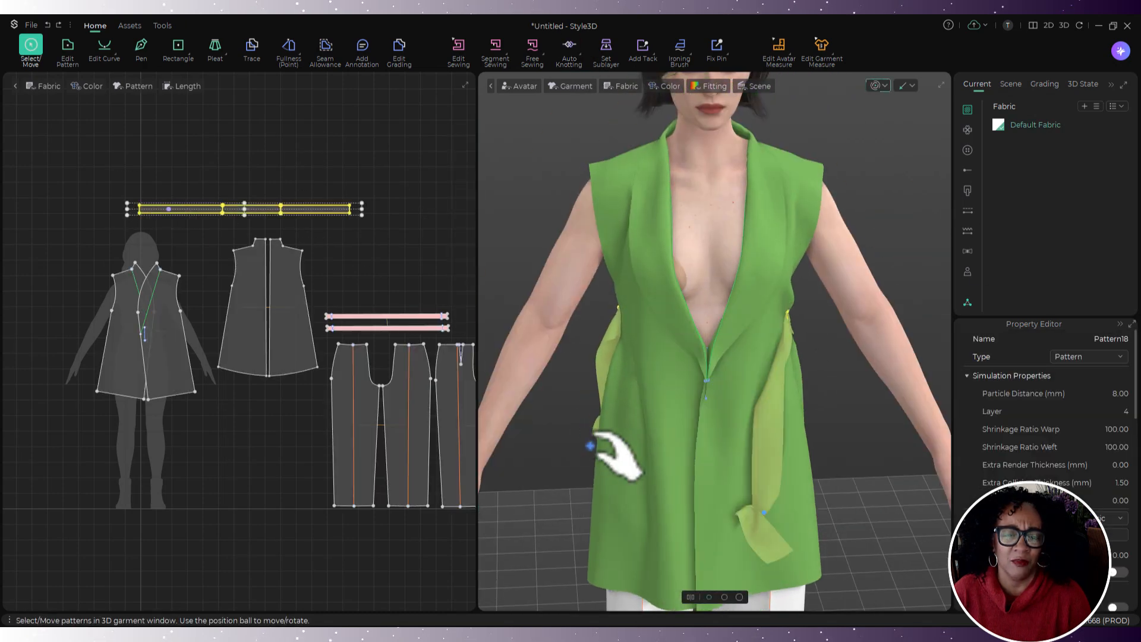
mouse_move(590, 446)
right_mouse_down()
mouse_move(733, 476)
mouse_move(642, 457)
right_mouse_up()
- Delete the sewing that joins the two front panels at the wrap closure
left_click(458, 50)
scroll(178, 380, "up", 5)
key("Delete")
scroll(265, 449, "down", 3)
- Try Auto Knotting the belt with the waist-tie style while the front panels hang unsewn, and simulate
left_click(569, 50)
left_click(633, 190)
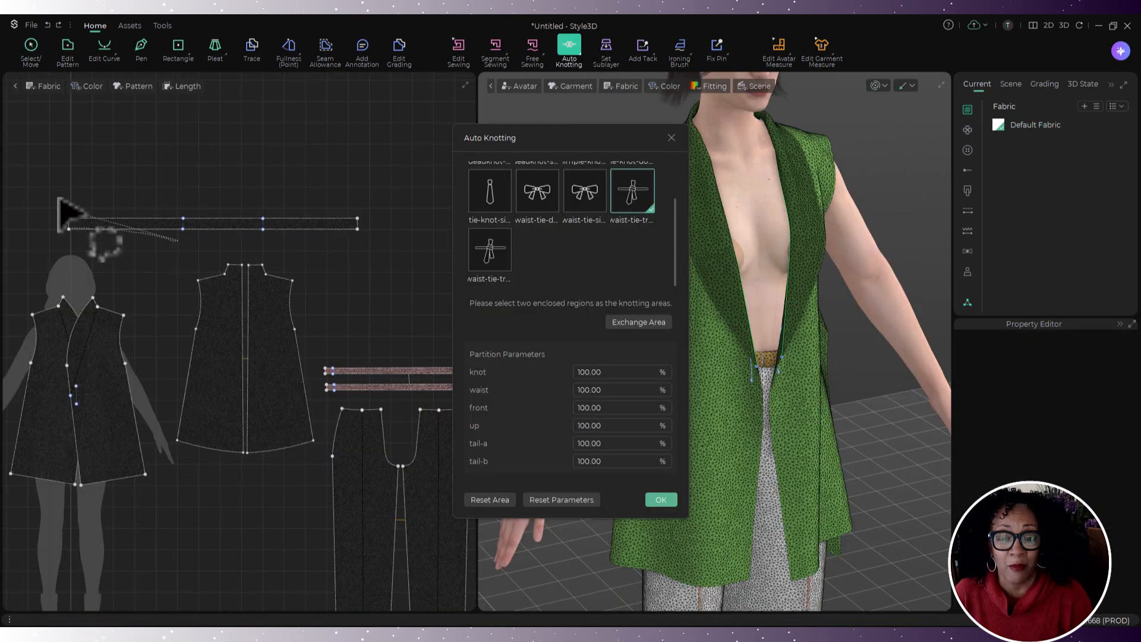
middle_click_drag(112, 238, 300, 308)
left_click(660, 499)
key("space")
right_click_drag(618, 410, 790, 416)
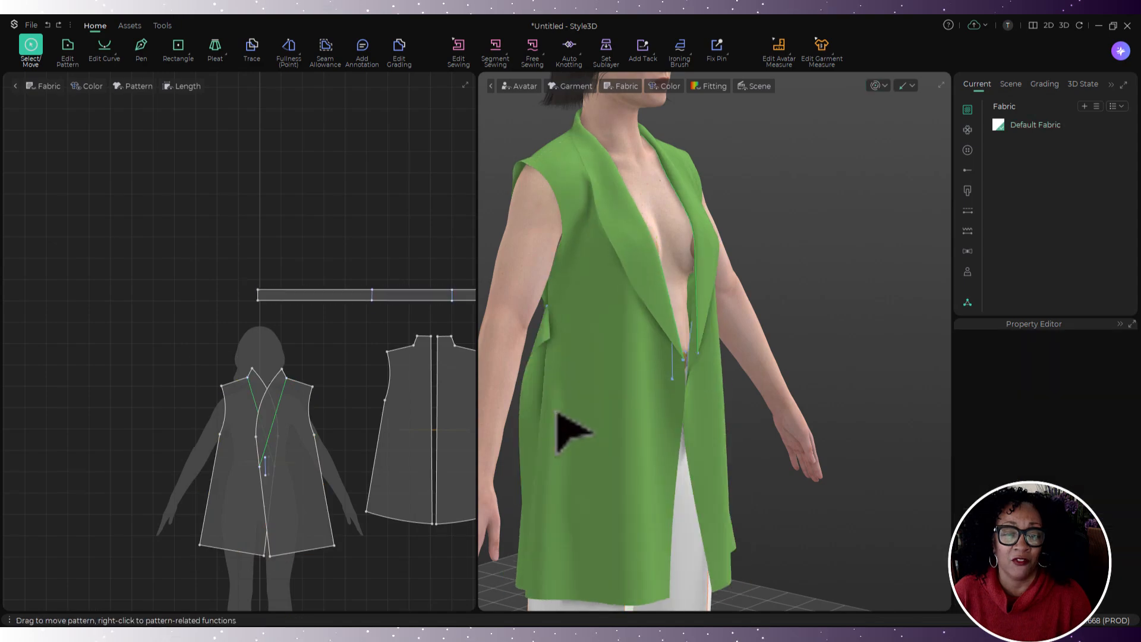
- Wrap one front panel over the other during simulation and pin the overlap at the waist
right_click_drag(557, 413, 505, 428)
key("space")
mouse_move(624, 387)
left_mouse_down()
mouse_move(667, 411)
mouse_move(530, 400)
mouse_move(654, 367)
mouse_move(598, 378)
left_mouse_up()
key("space")
left_click(719, 47)
key("q")
right_click_drag(785, 333, 803, 342)
left_click_drag(624, 357, 662, 287)
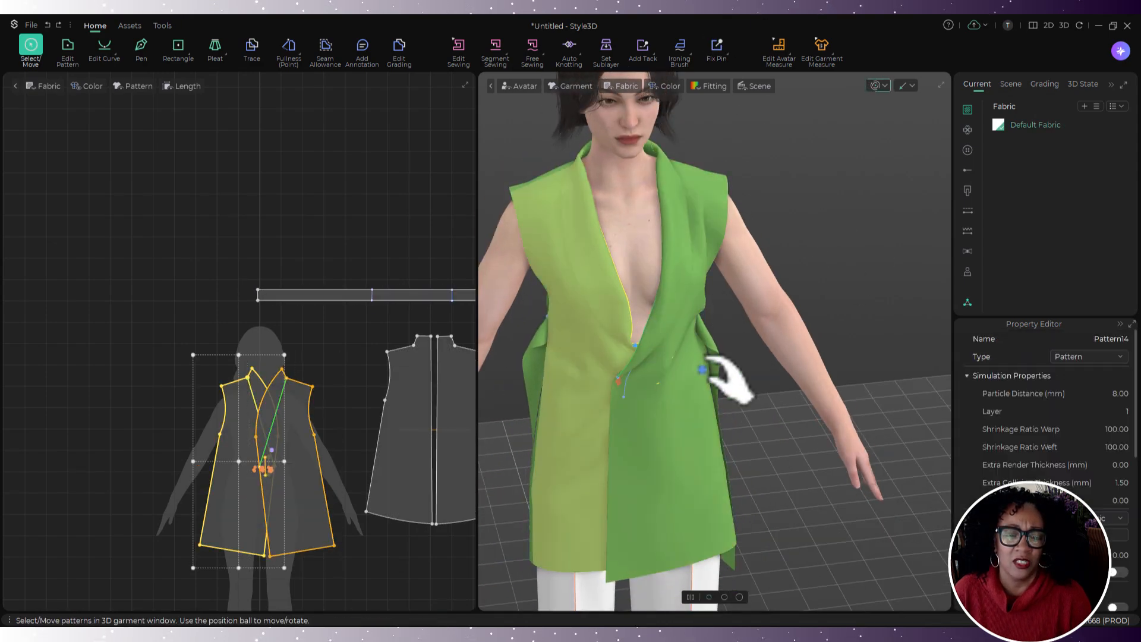
- Pull both belt tails to the front so they cross below the waist pin, and pin their ends
right_click_drag(728, 383, 611, 377)
left_click(611, 377)
key("space")
left_click_drag(644, 374, 840, 331)
right_click_drag(840, 331, 772, 357)
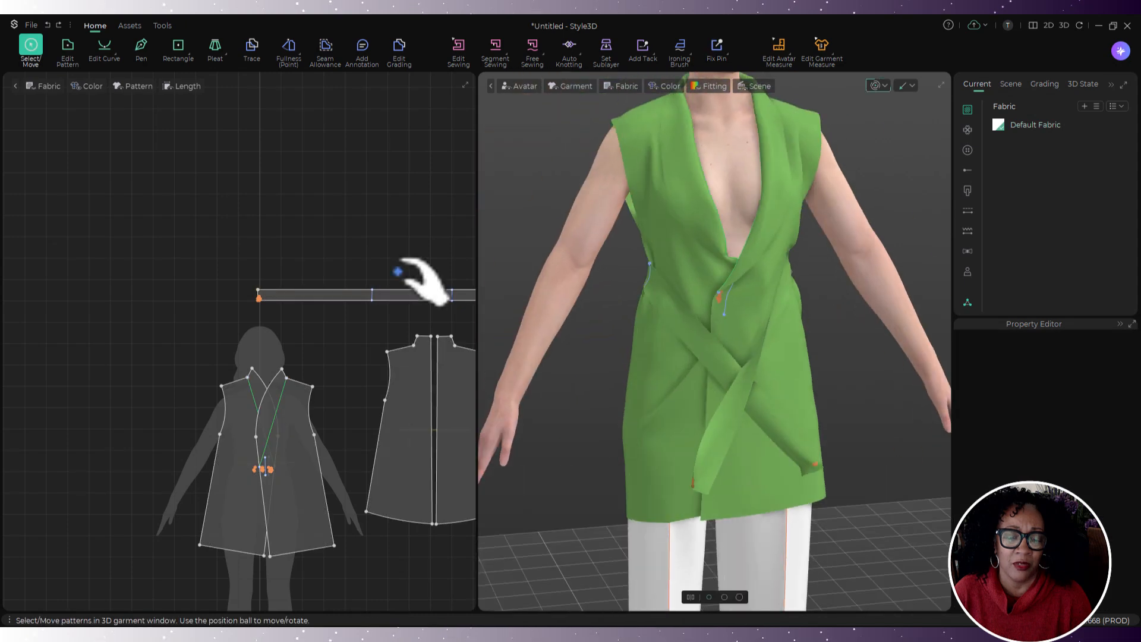
- Auto-knot the crossed belt from its two end sections and test the knot by pulling it during simulation
scroll(416, 279, "down", 2)
left_click(570, 47)
left_click(657, 499)
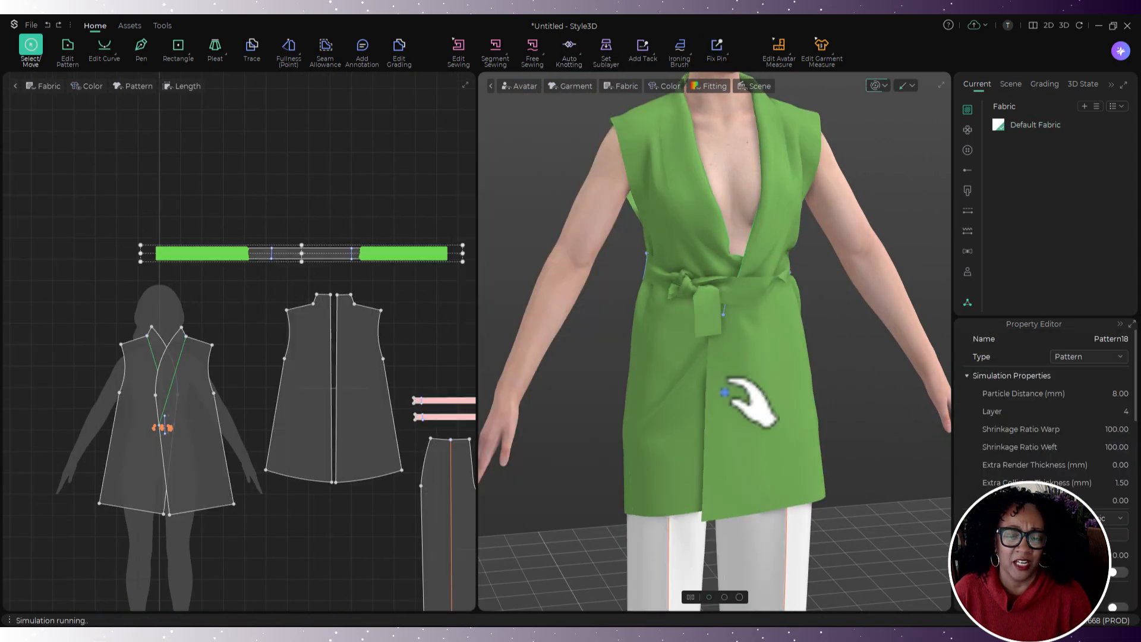
left_click(710, 312)
right_click_drag(710, 312, 661, 313)
left_click_drag(567, 407, 574, 410)
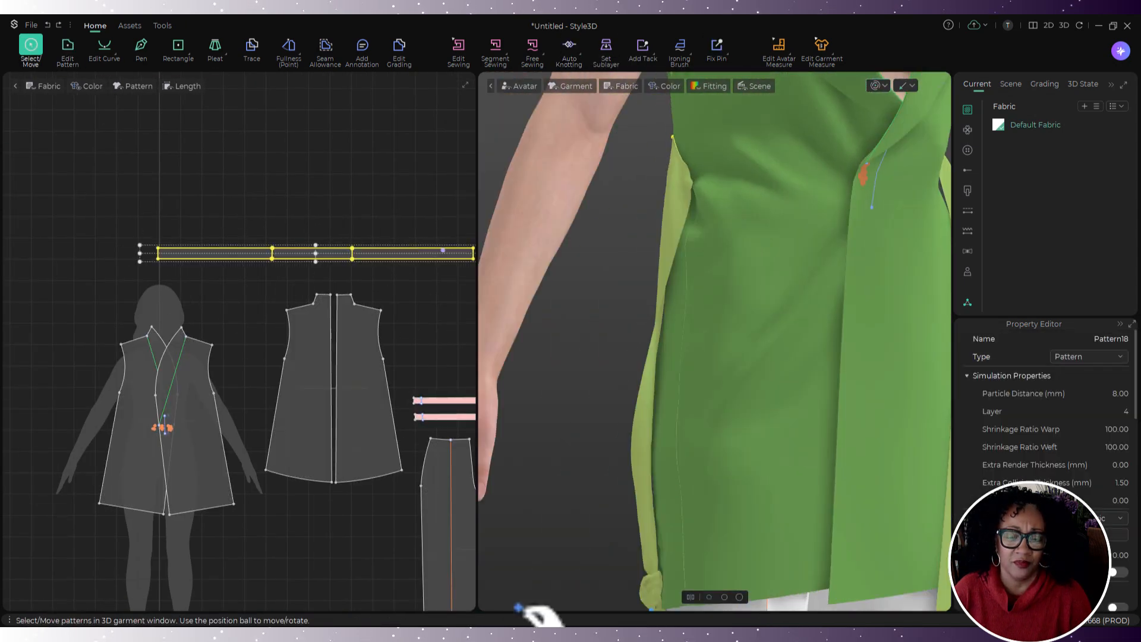
- Lengthen the belt pattern by extending its short end outward and reopen Auto Knotting with the waist-tie style
right_click_drag(535, 565, 688, 483)
left_click(204, 204)
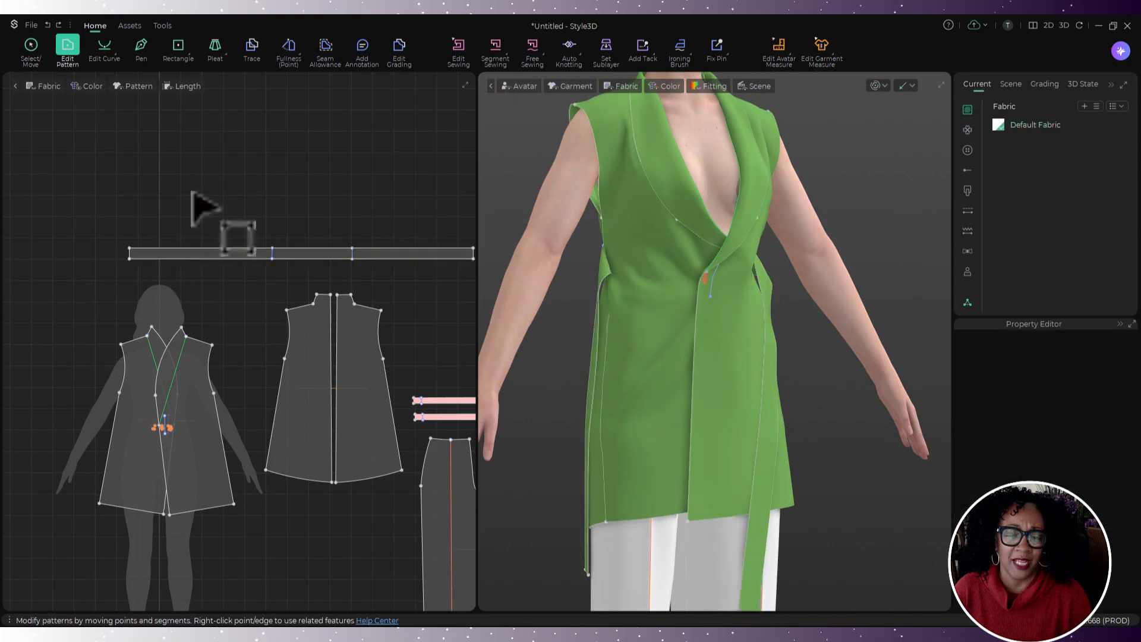
scroll(204, 204, "down", 2)
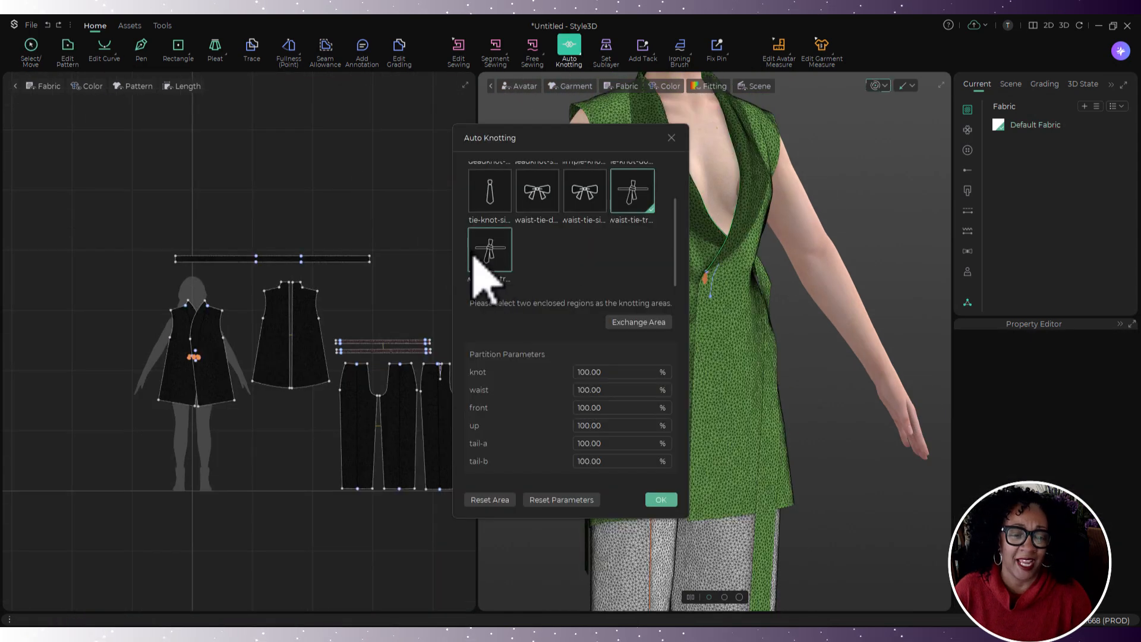
scroll(382, 262, "up", 2)
- Reposition and lengthen the front panels' internal lines, and remove the pins from the wrap closure
left_click(321, 296)
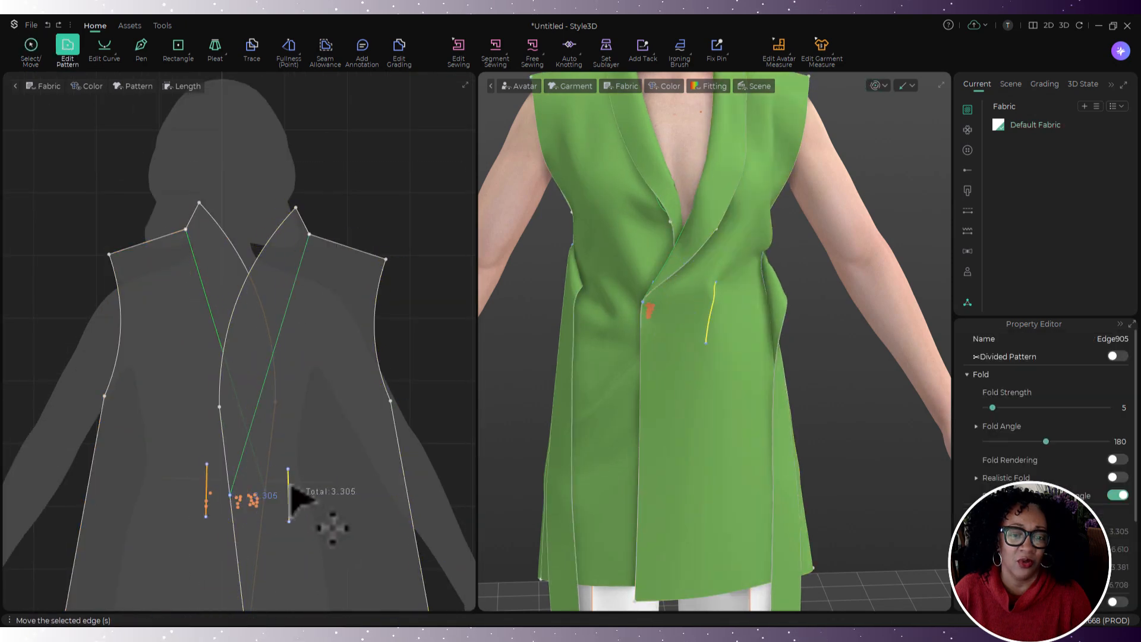
right_click(255, 505)
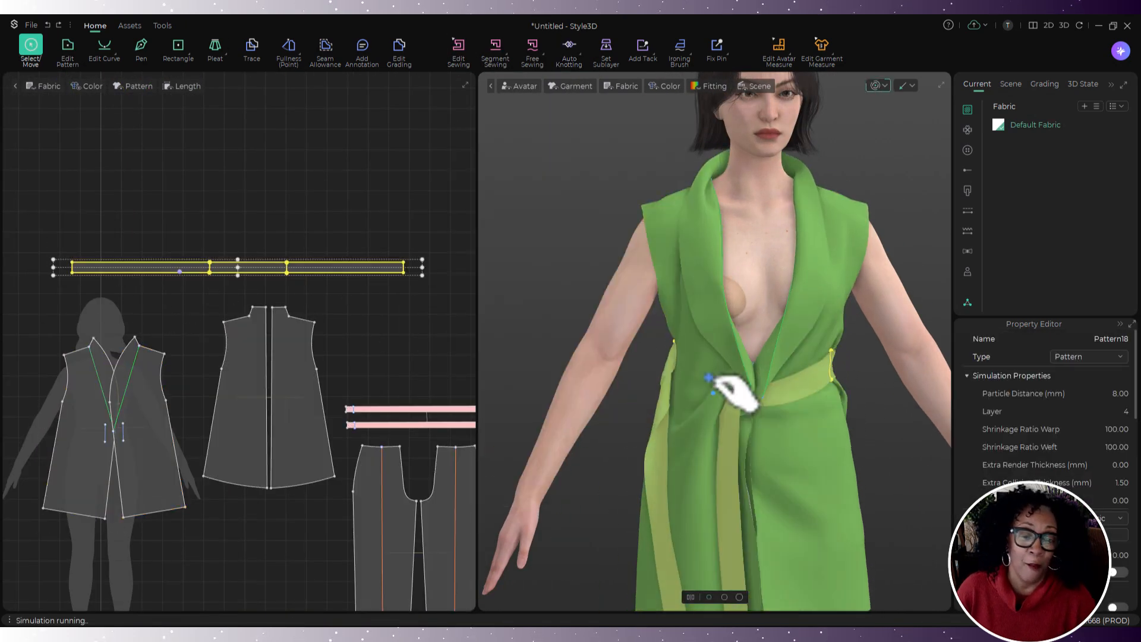
key("Delete")
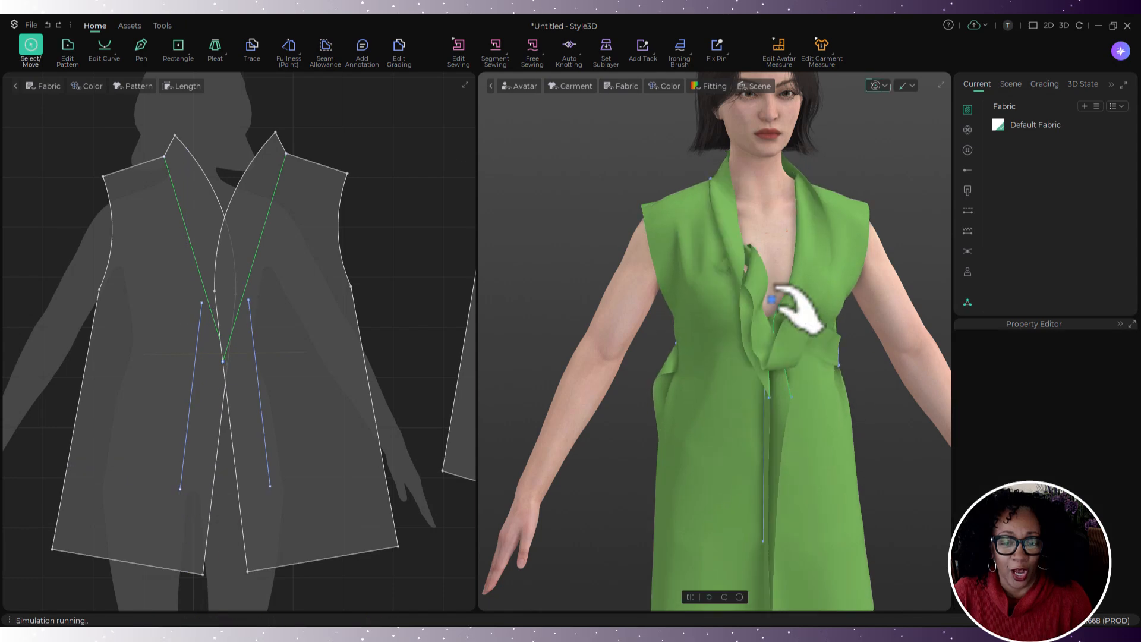
- Pull the collar and lapel edges of both front panels into shape during simulation
left_click(789, 306)
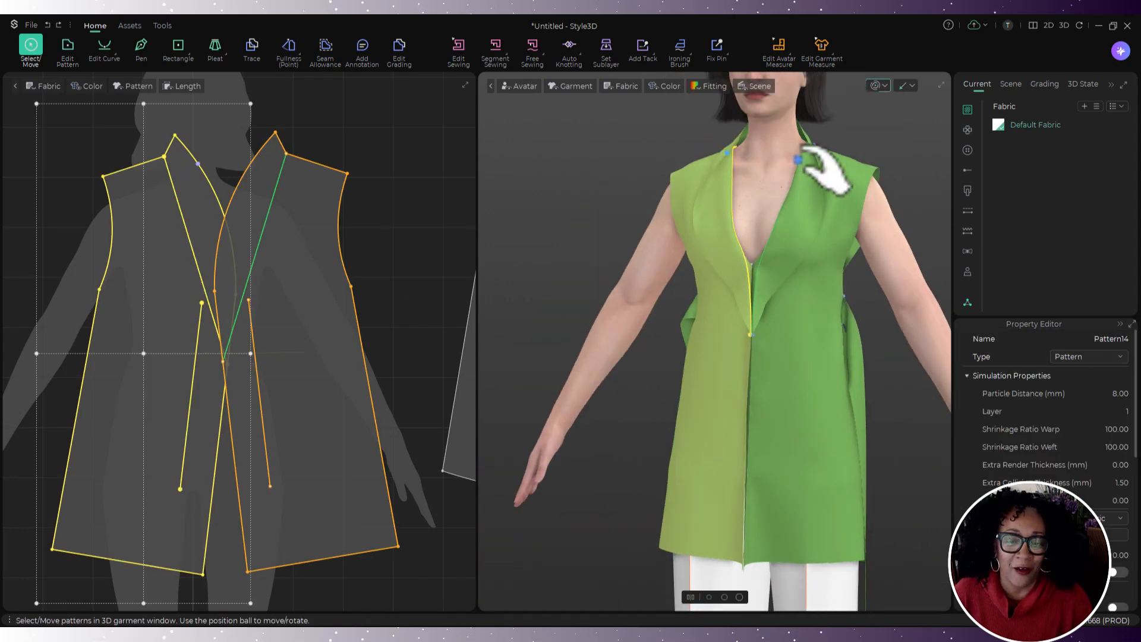
left_click(811, 135)
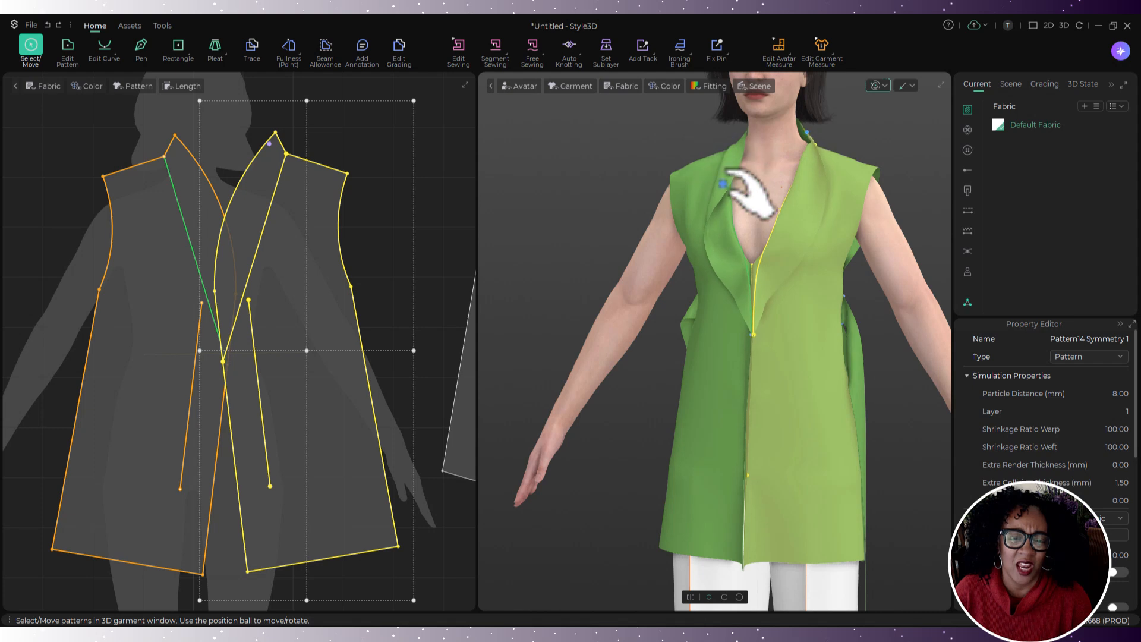
left_click(693, 177)
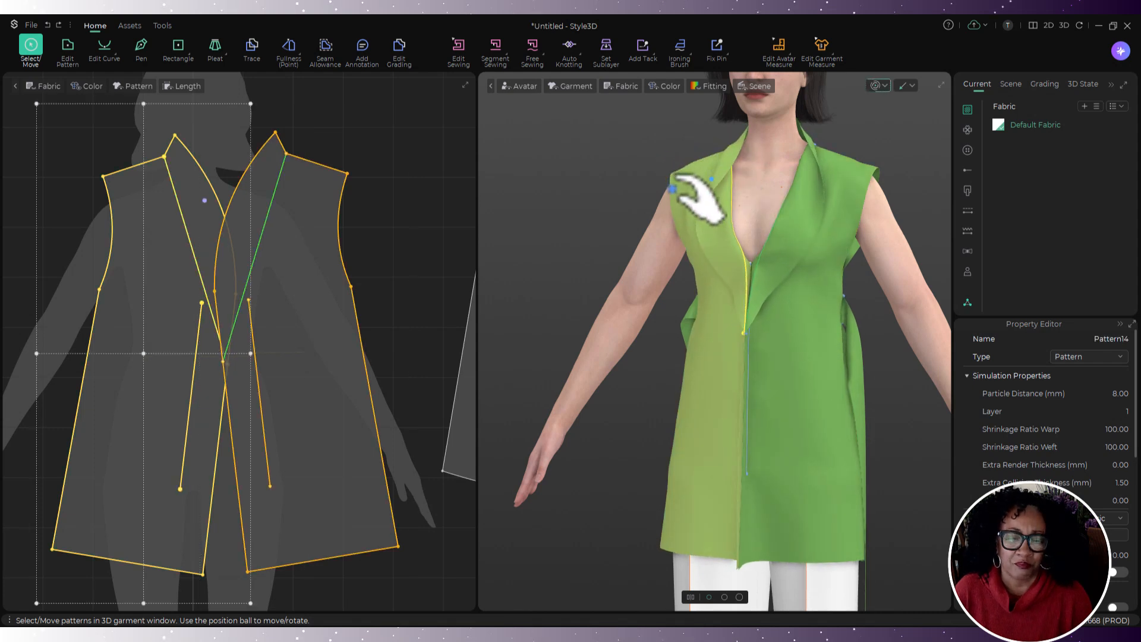
right_click_drag(820, 416, 835, 419)
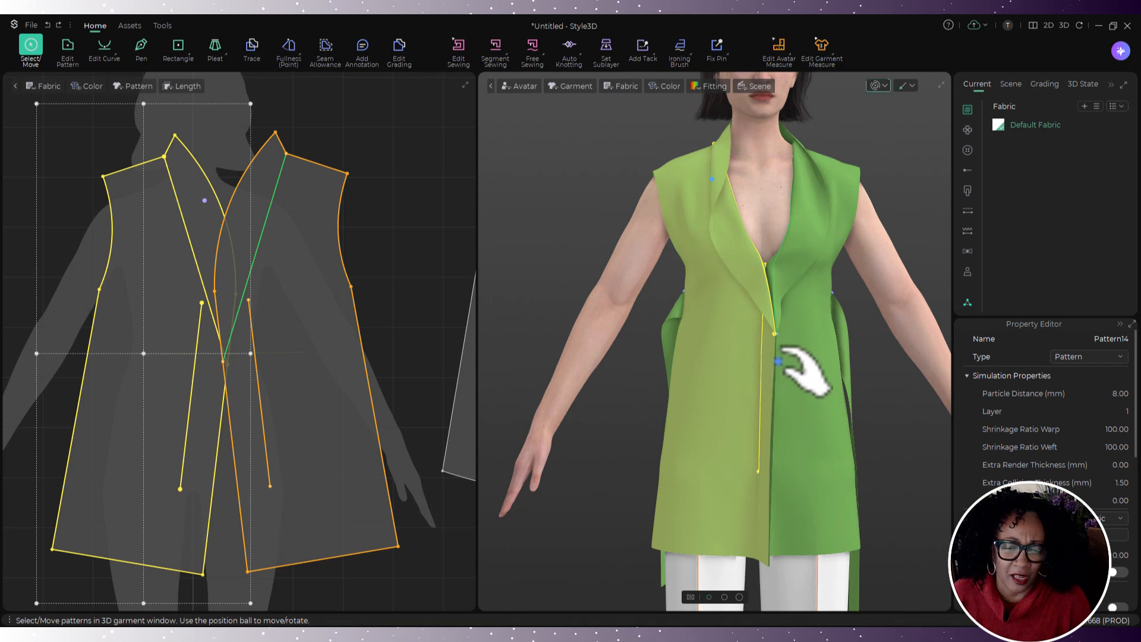
- Deactivate both front patterns, leaving their sewing active
scroll(318, 260, "down", 6)
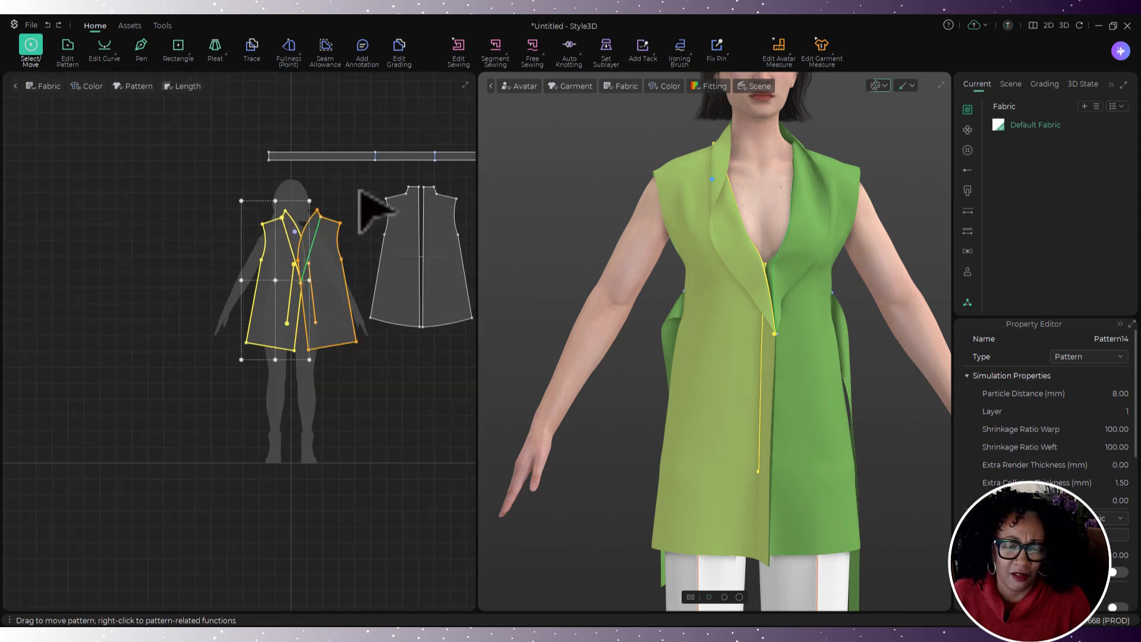
right_click_drag(368, 208, 169, 202)
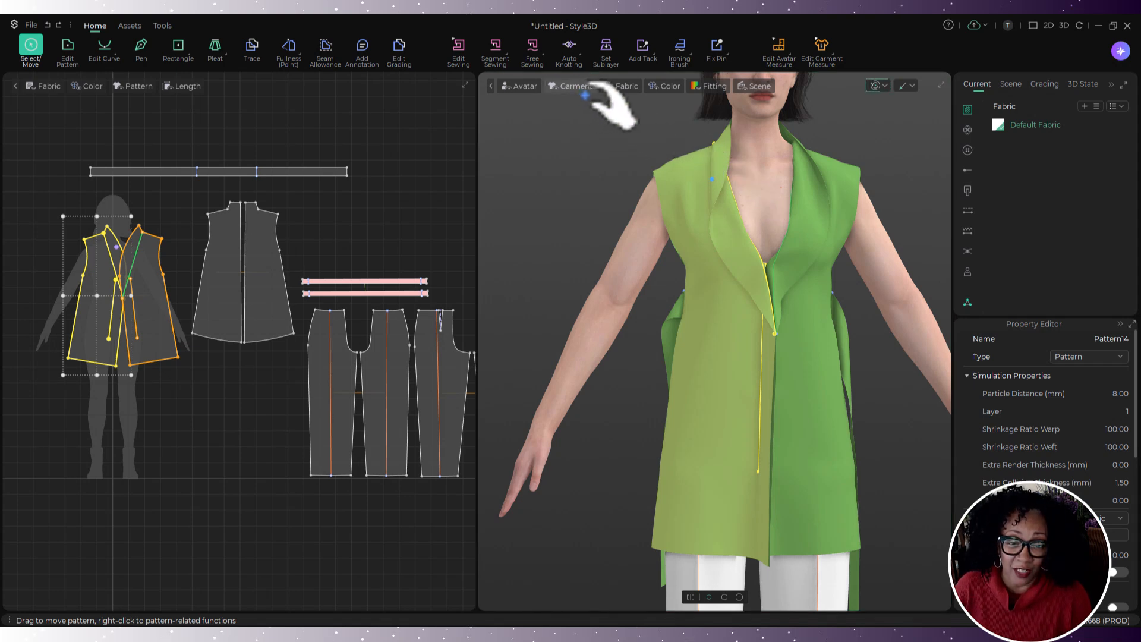
right_click(735, 241)
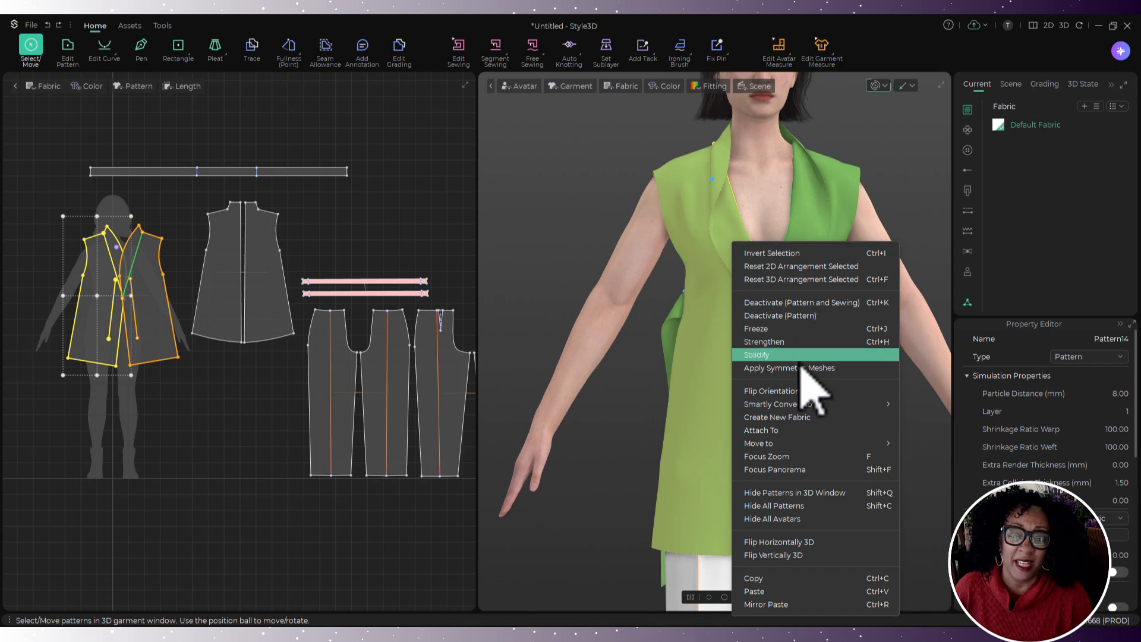
left_click(808, 317)
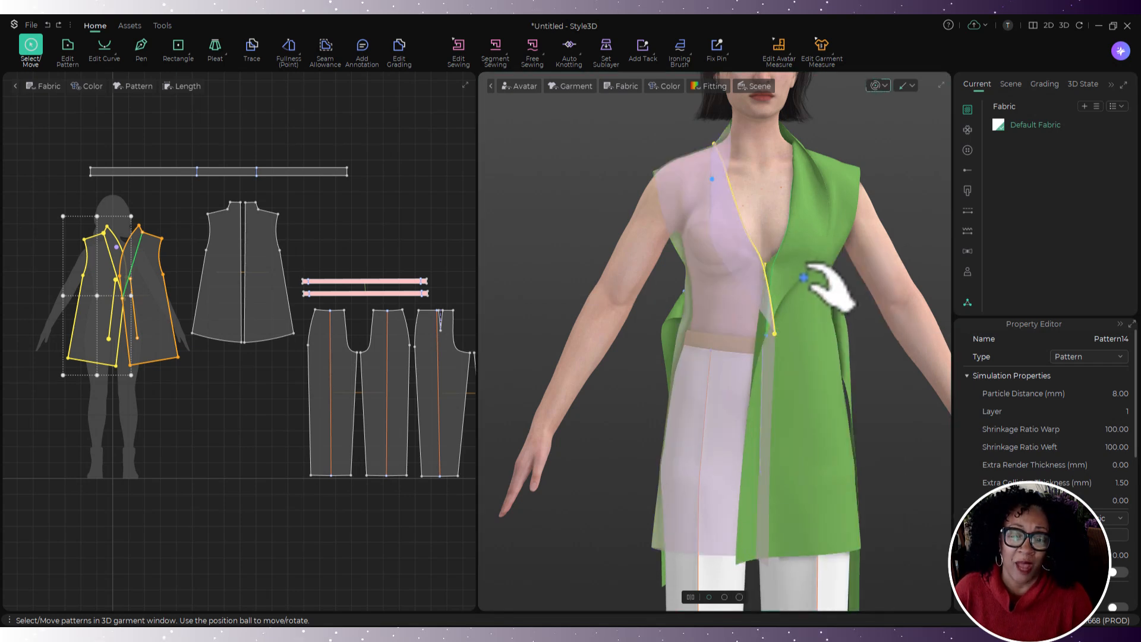
right_click(803, 267)
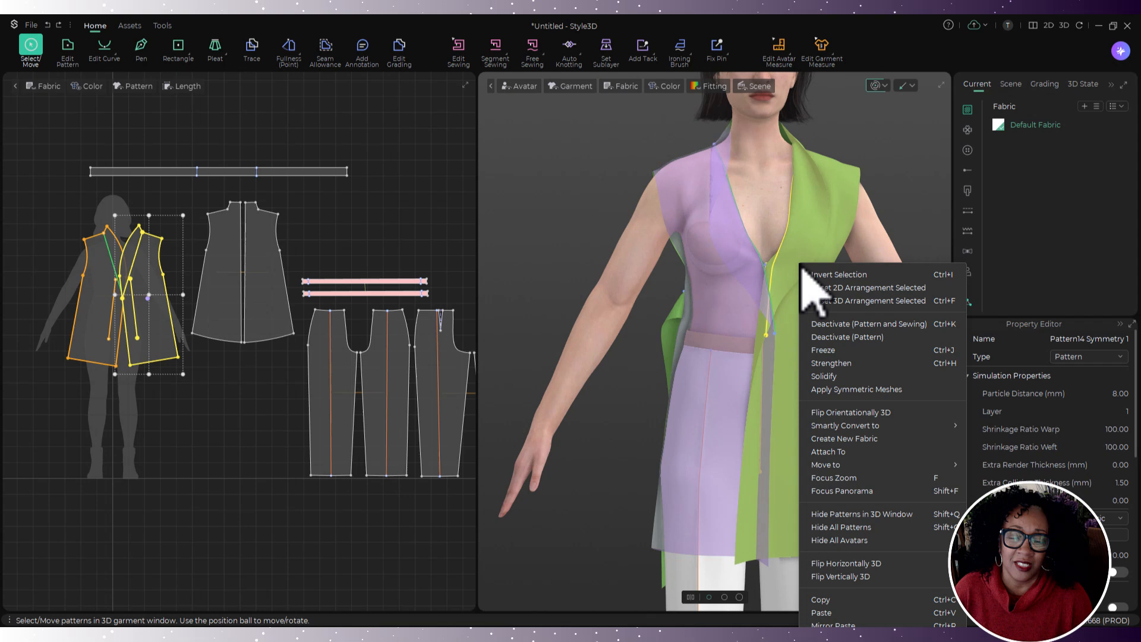
left_click(840, 341)
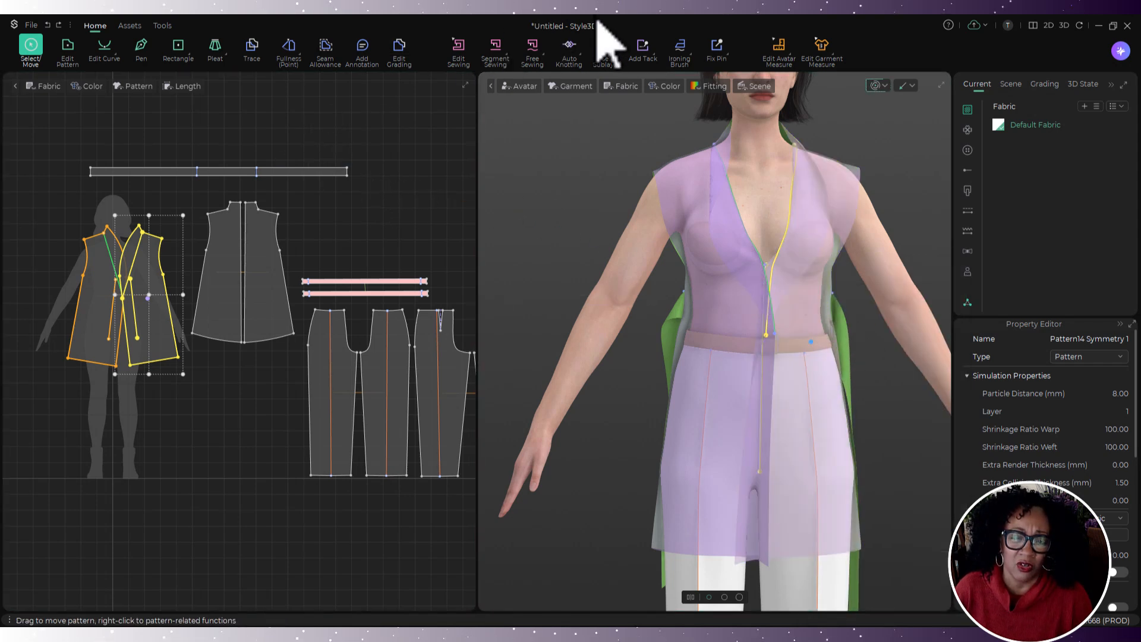
- Auto Knot the two end regions of the belt pattern with the waist-tie style and simulate with the fronts deactivated
left_click(571, 47)
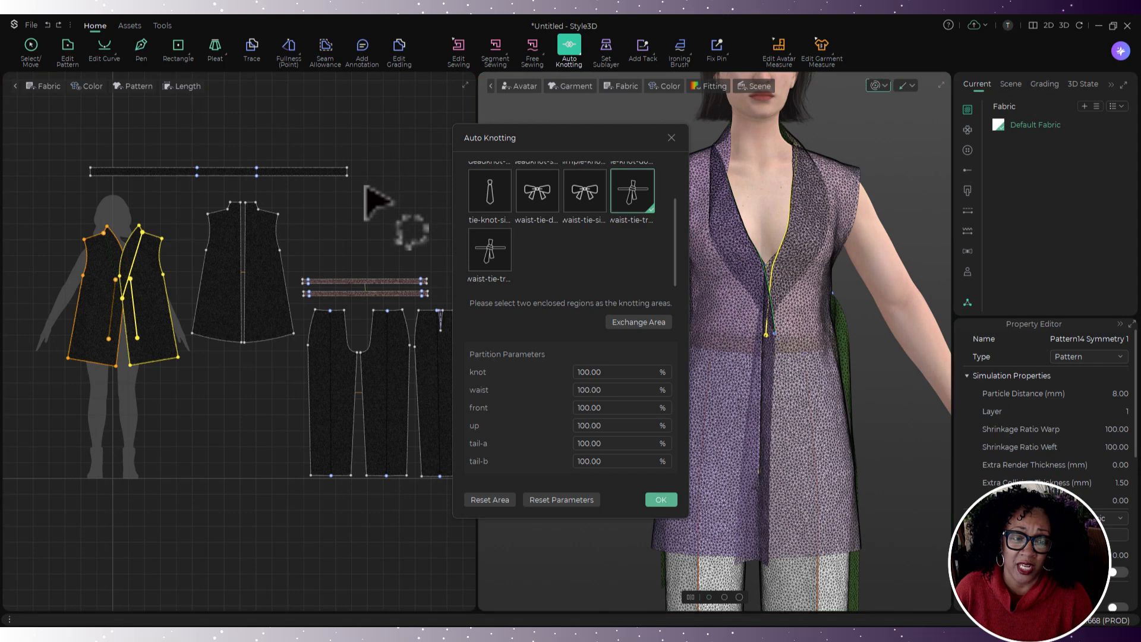
left_click(376, 142)
left_click(155, 186)
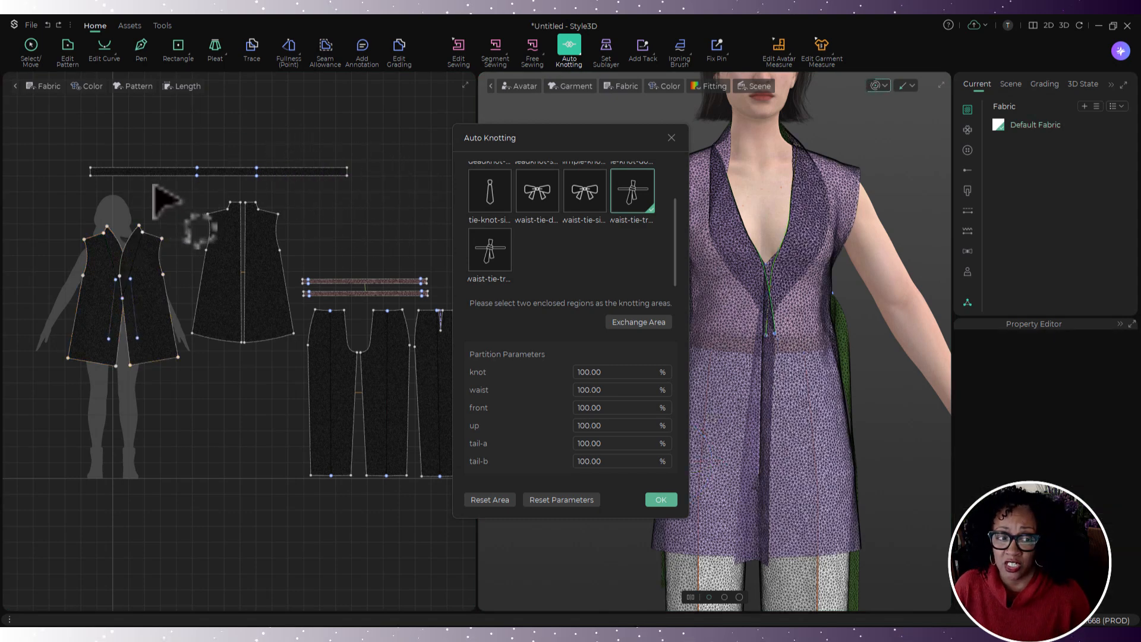
left_click_drag(165, 152, 165, 152)
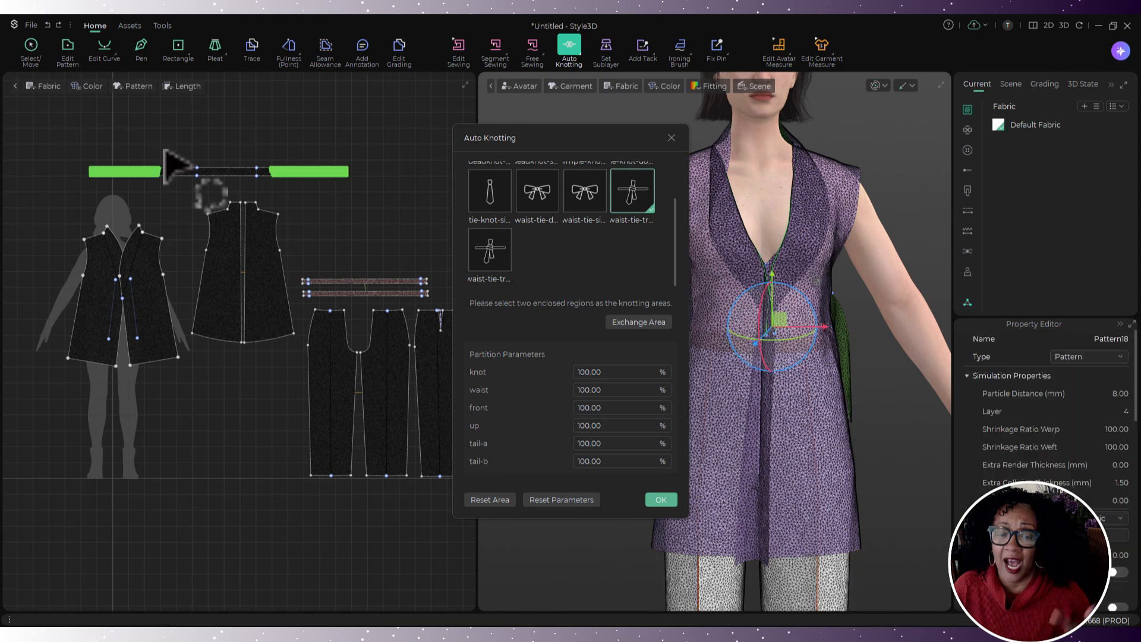
left_click(653, 500)
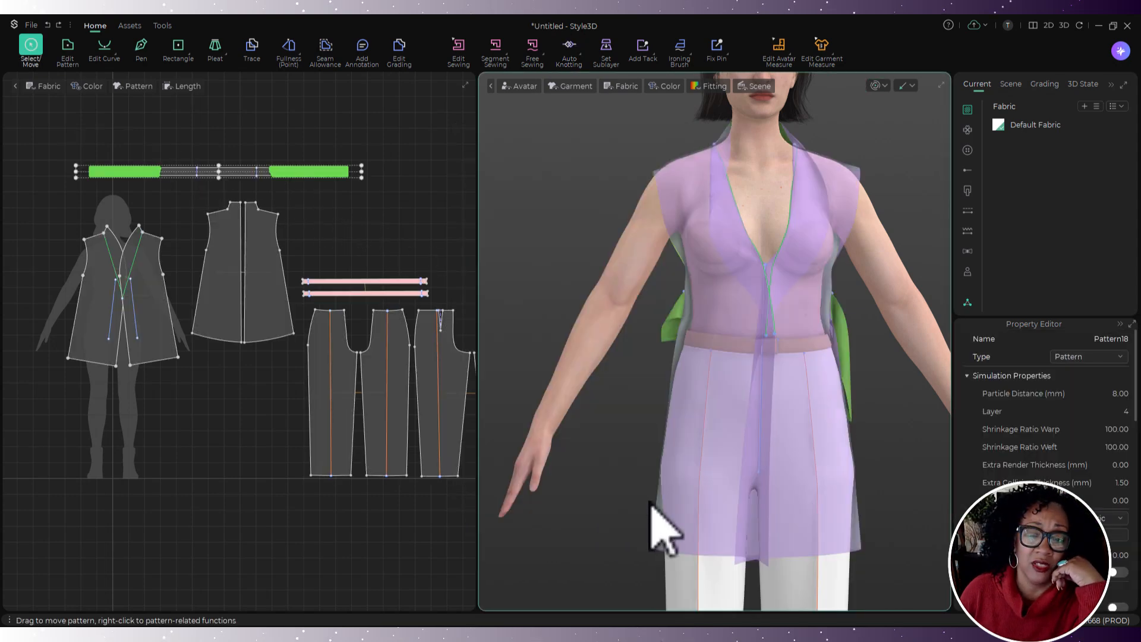
key("space")
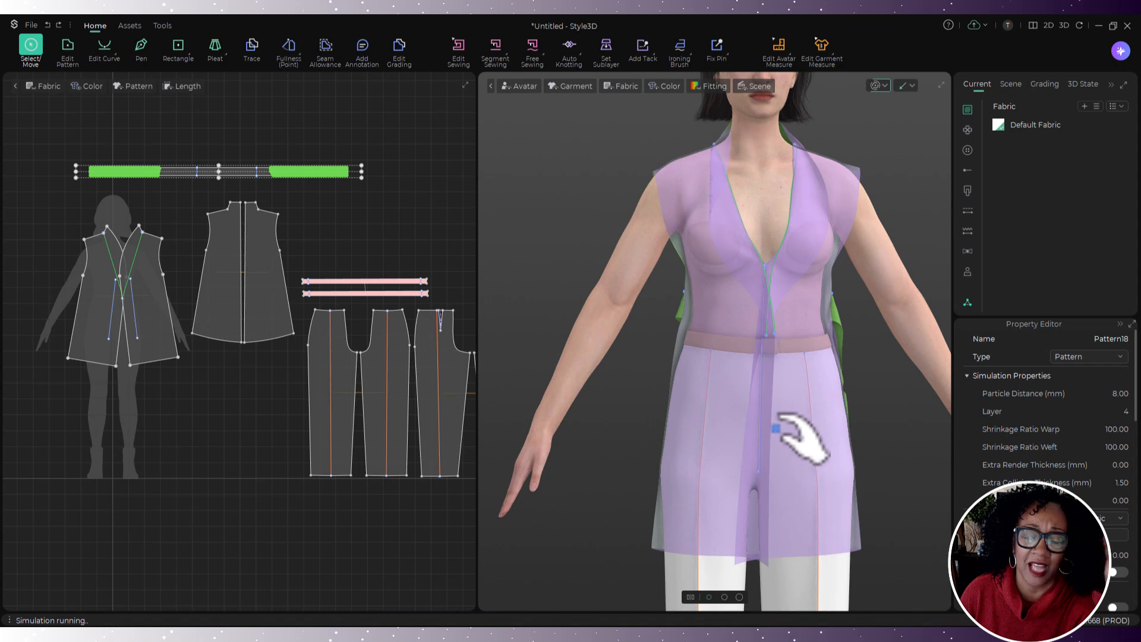
- Pull the belt tails out of the knot behind the avatar and around the sides during simulation, and stop simulating
right_click_drag(788, 425, 600, 439)
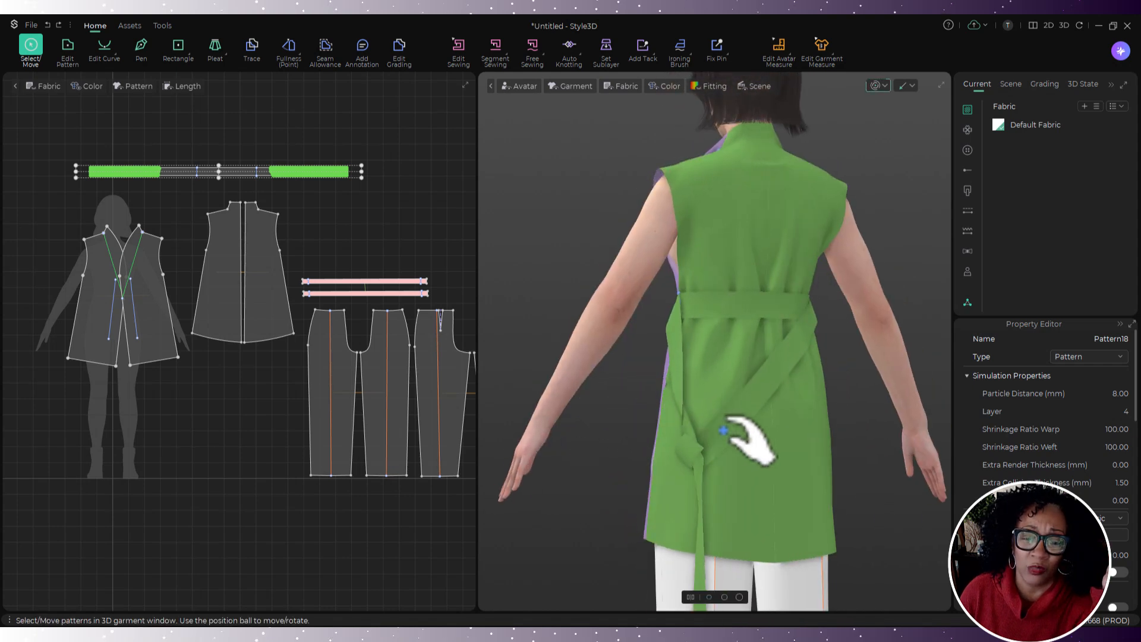
left_click_drag(737, 434, 830, 414)
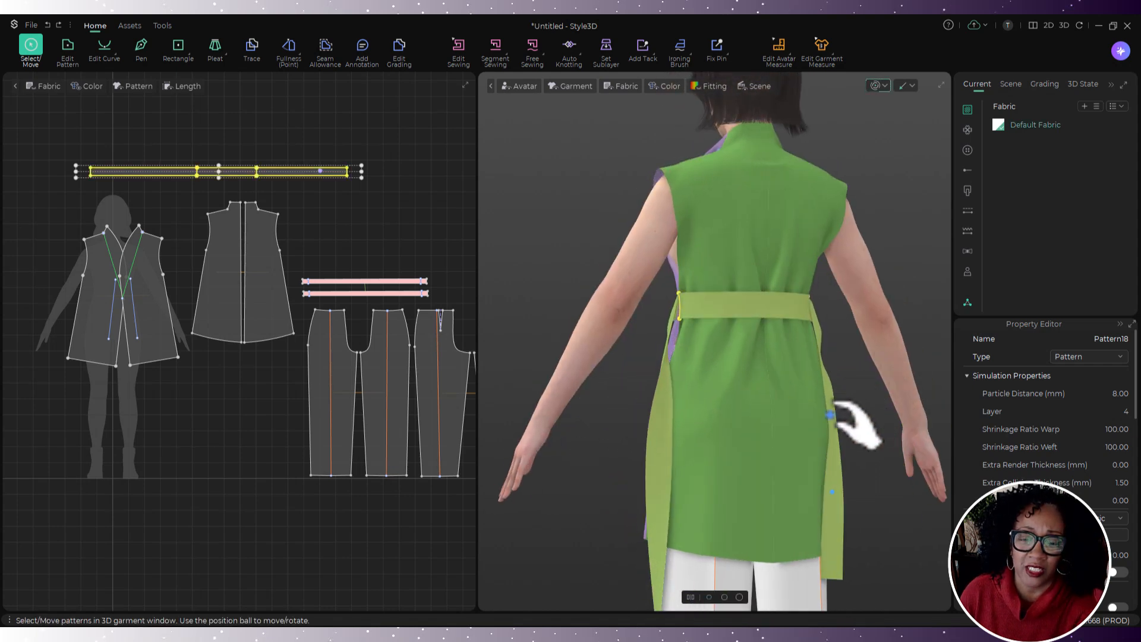
right_click_drag(832, 415, 980, 471)
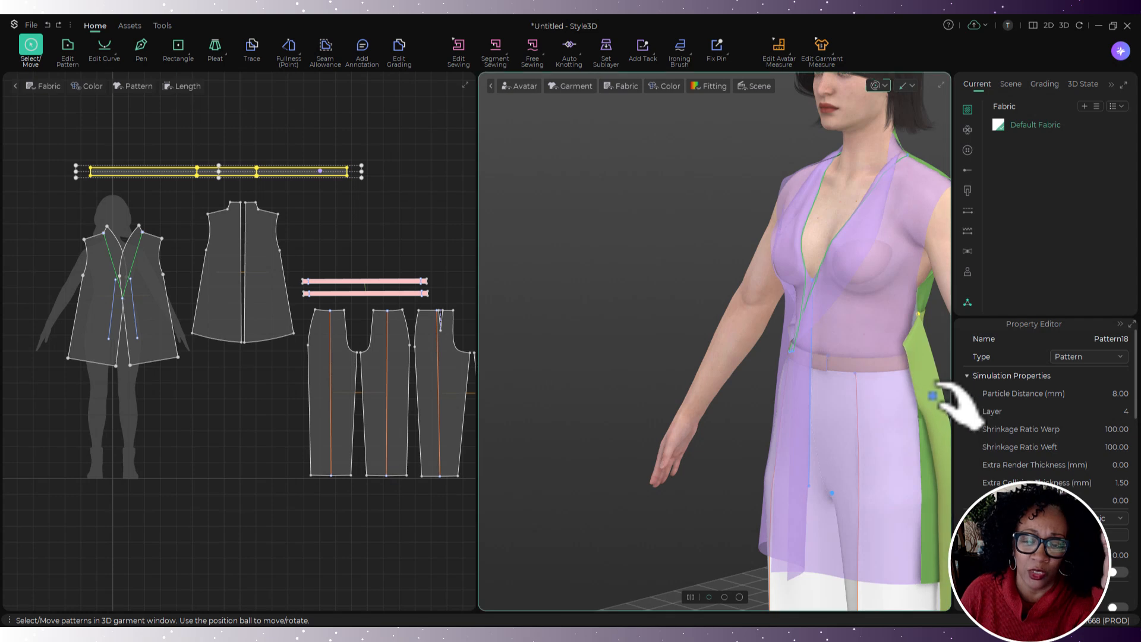
left_click_drag(933, 395, 777, 334)
right_click_drag(776, 335, 963, 416)
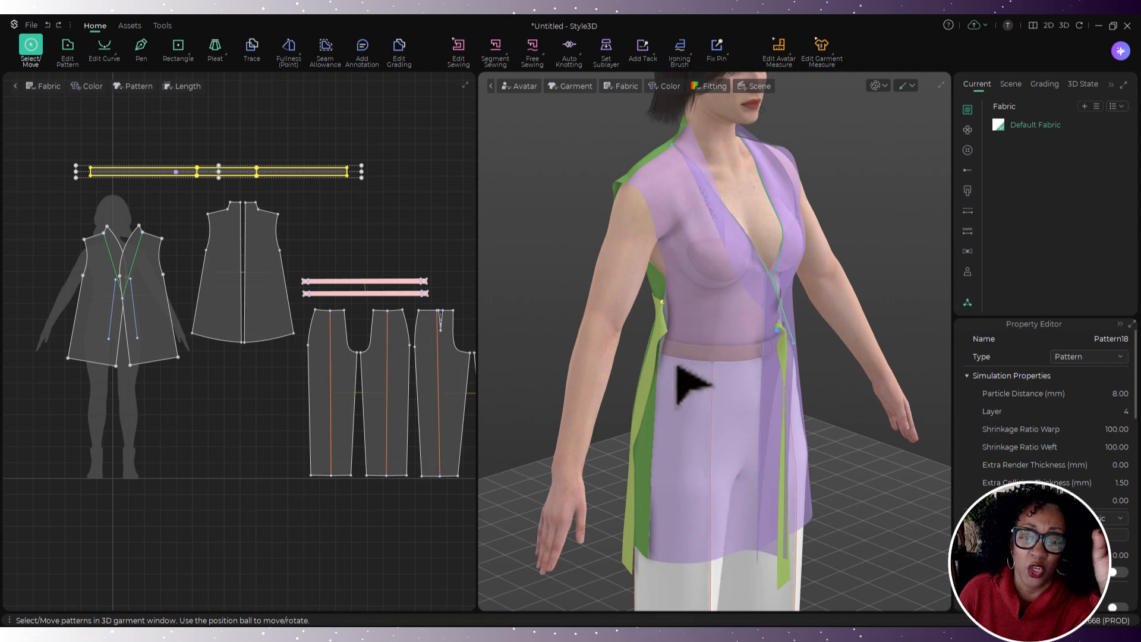
left_click_drag(654, 360, 640, 434)
key("space")
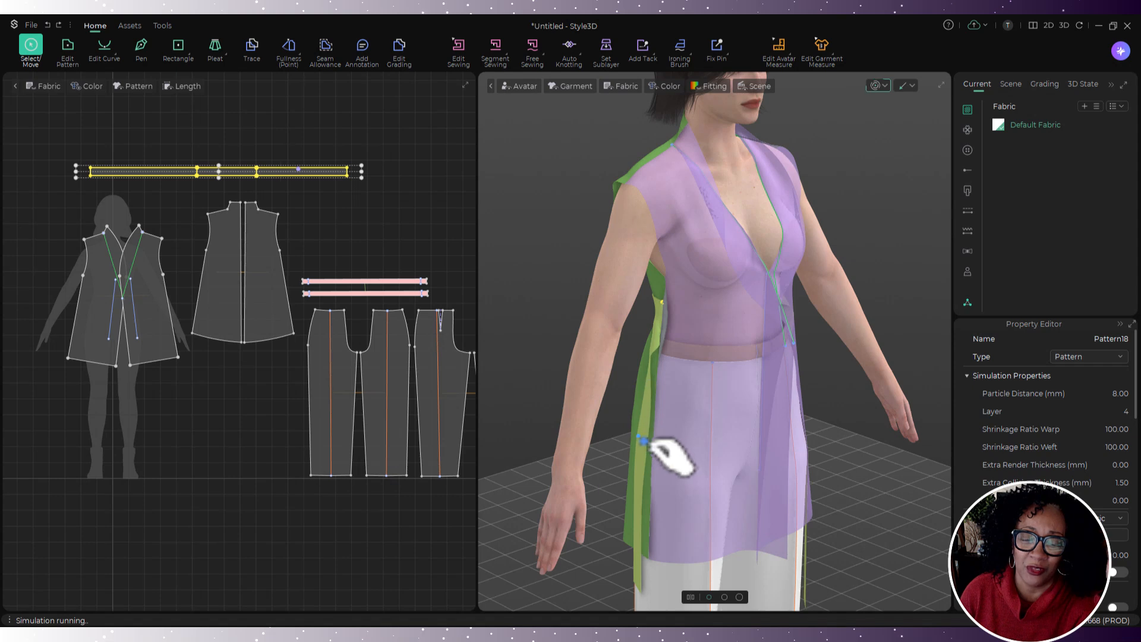
- Reactivate both front patterns of the wrap top
right_click_drag(735, 421, 757, 443)
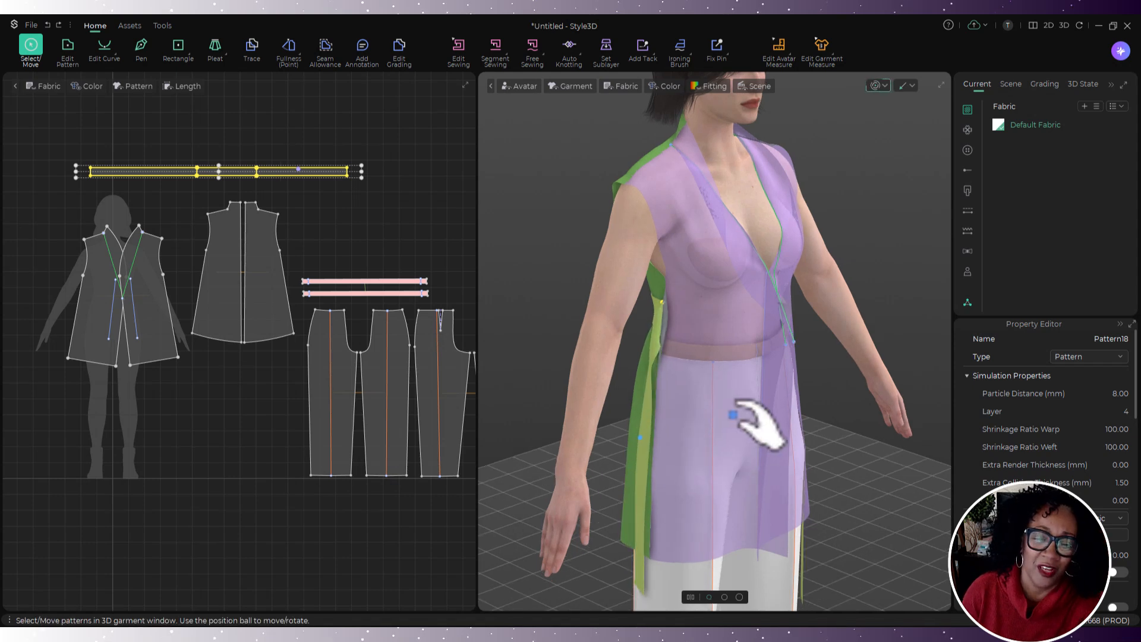
right_click(733, 414)
left_click(758, 125)
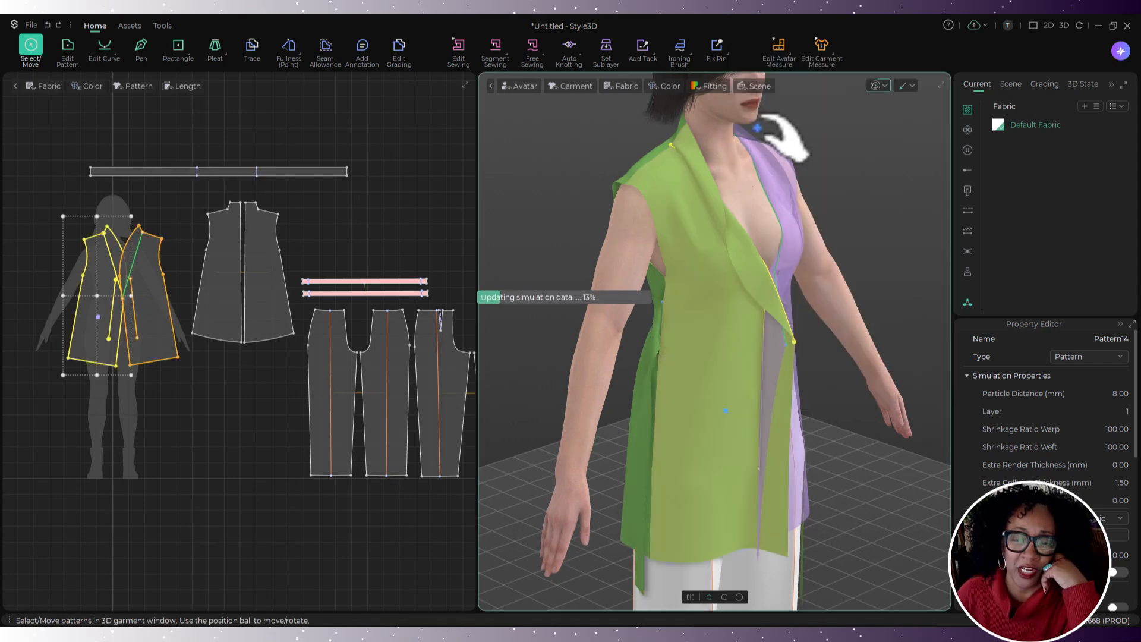
right_click_drag(768, 335, 704, 273)
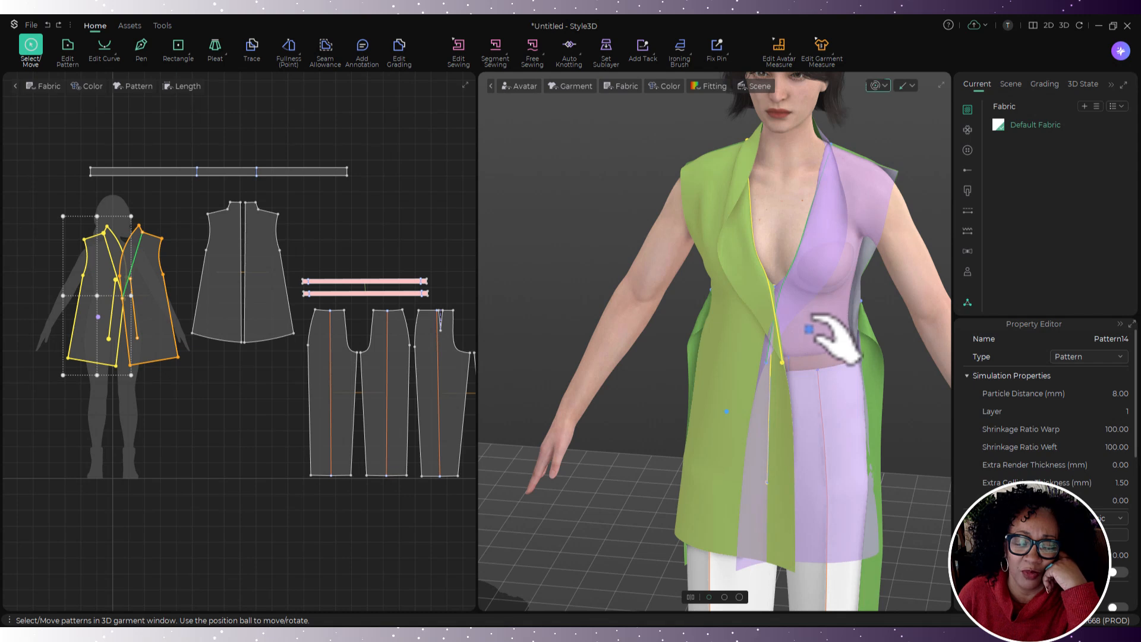
right_click_drag(813, 317, 838, 357)
right_click(838, 351)
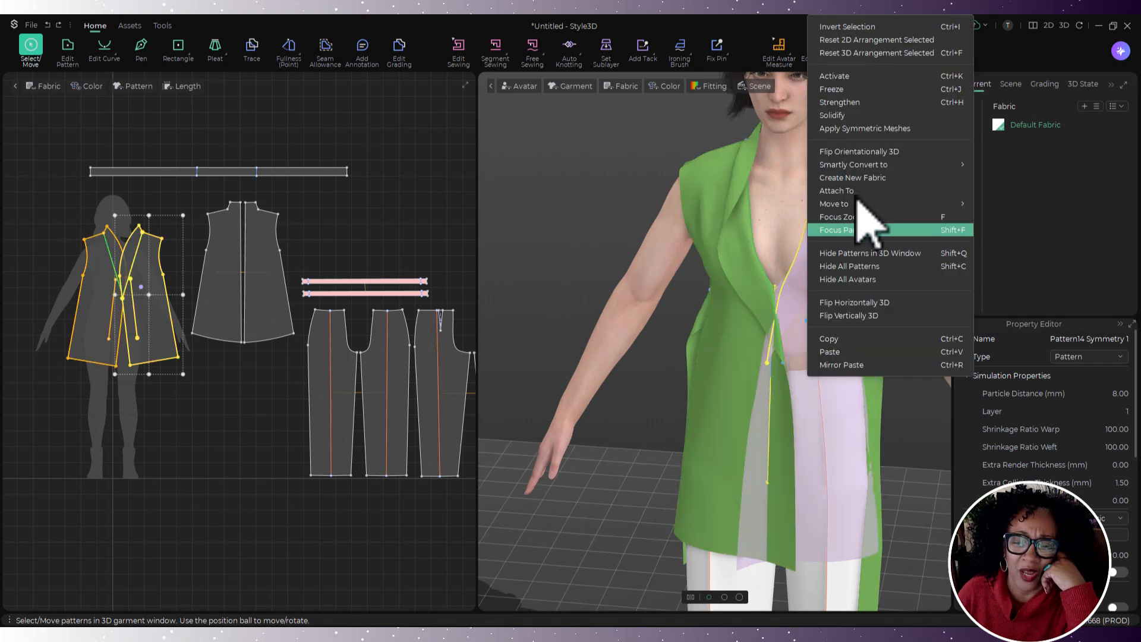
left_click(832, 84)
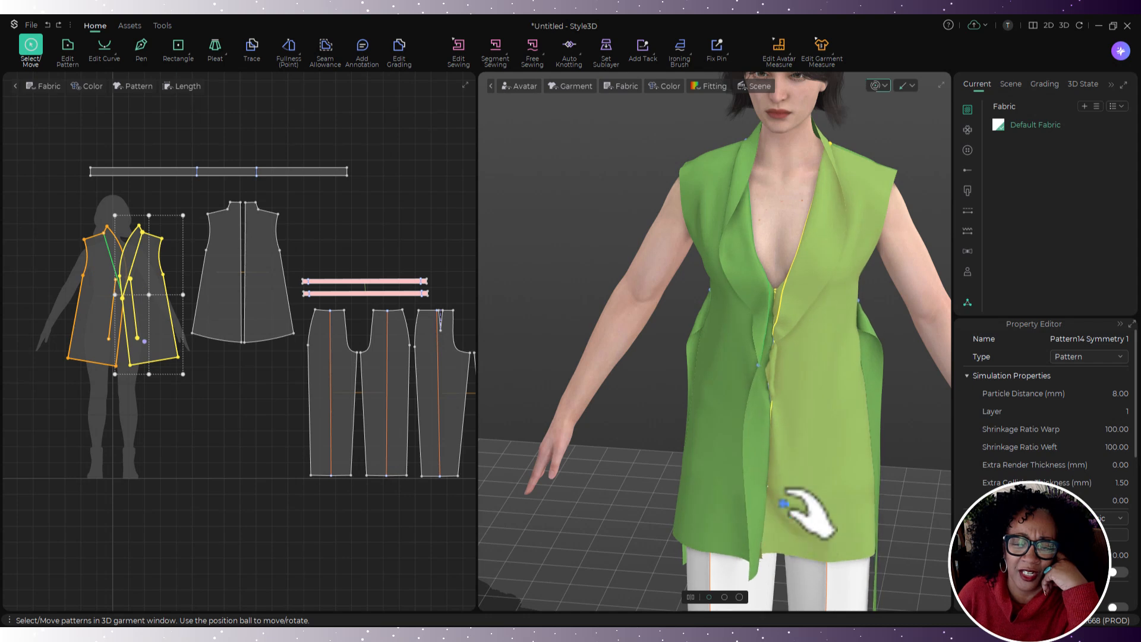
- Pull one front panel across the other to close the wrap during simulation, and pin the overlap at the waist
left_click(760, 373)
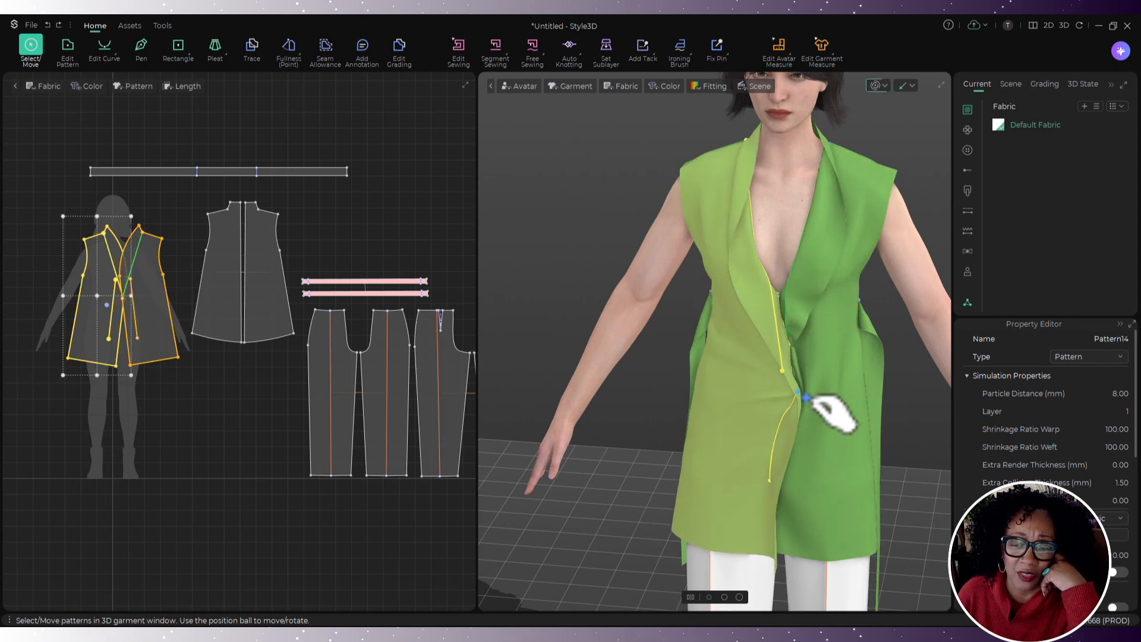
left_click_drag(762, 362, 812, 337)
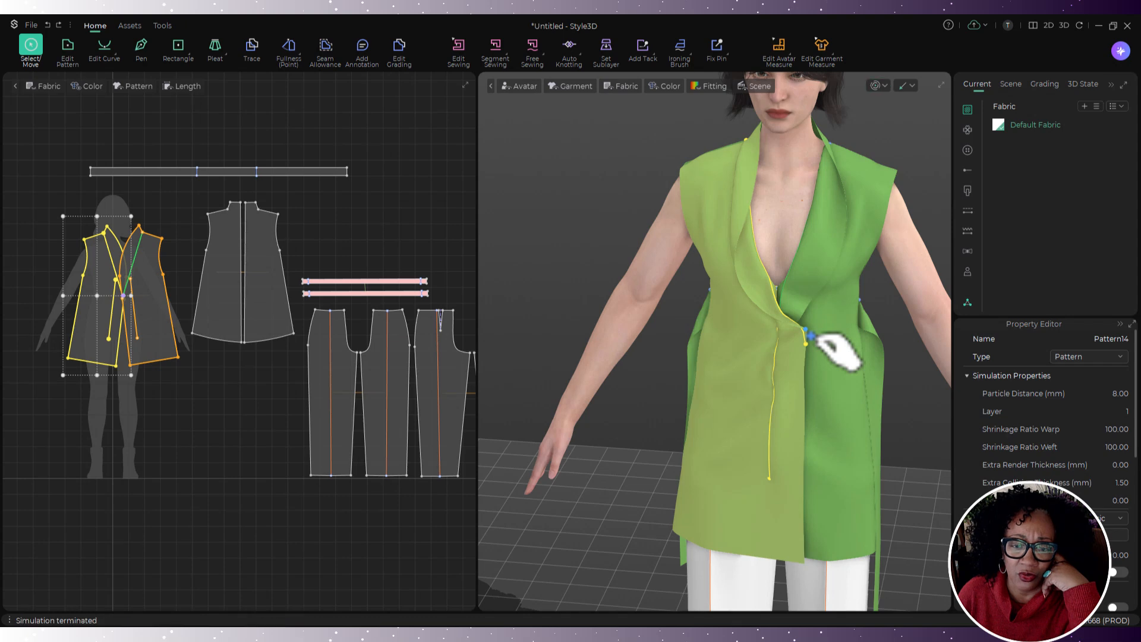
left_click(717, 47)
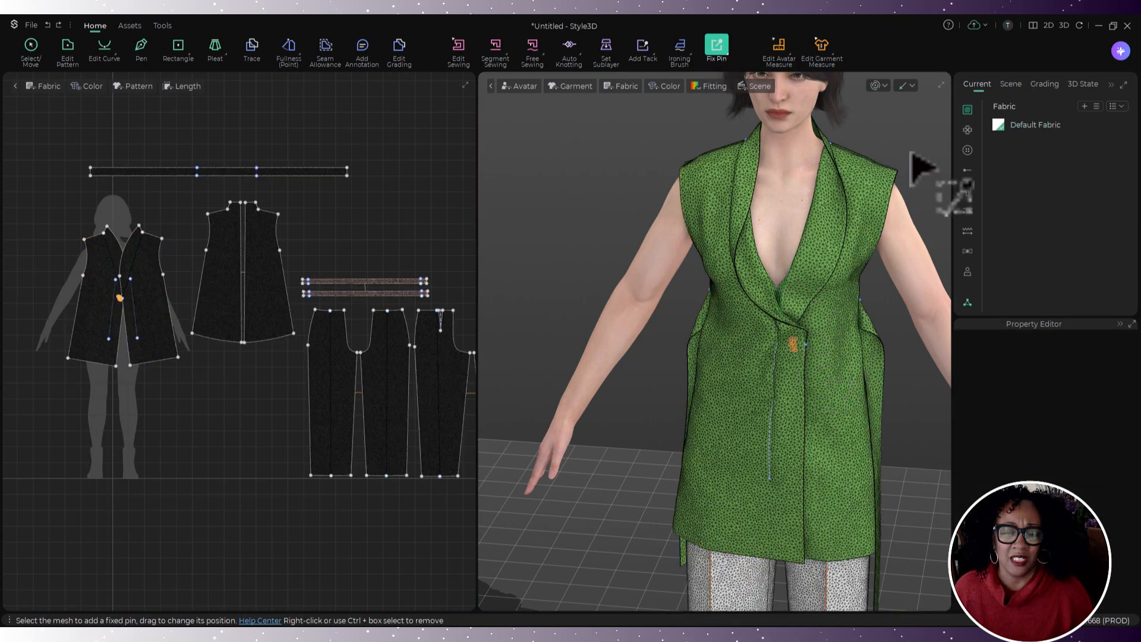
- Apply Auto Knotting to the two end regions of the belt with the waist-tie style, and simulate the tie
middle_click_drag(921, 170, 890, 187)
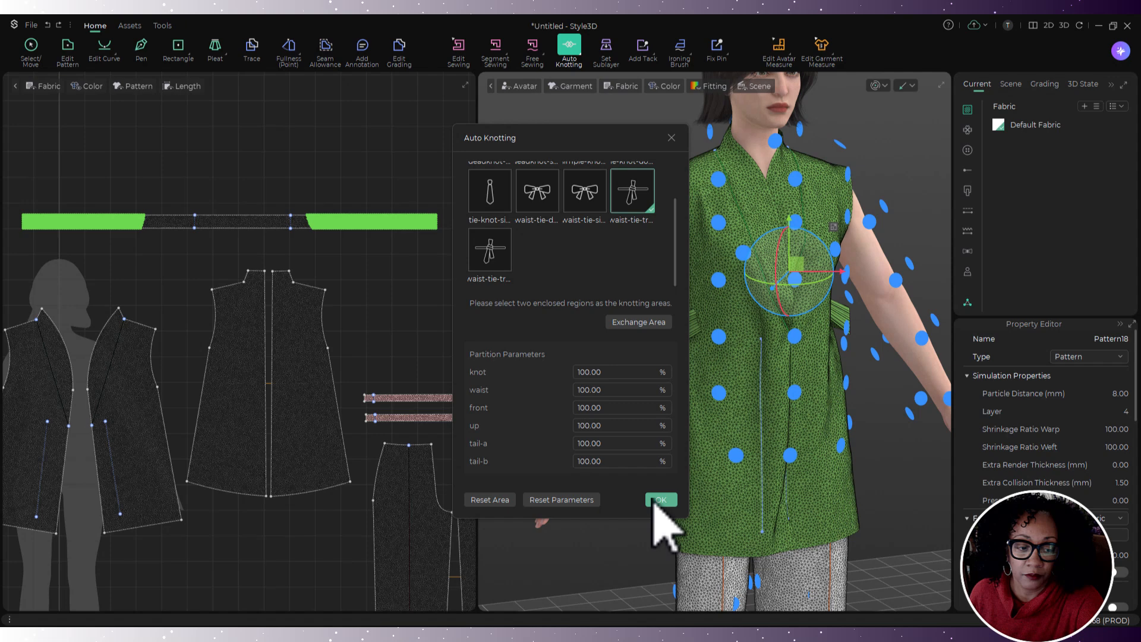
left_click(657, 499)
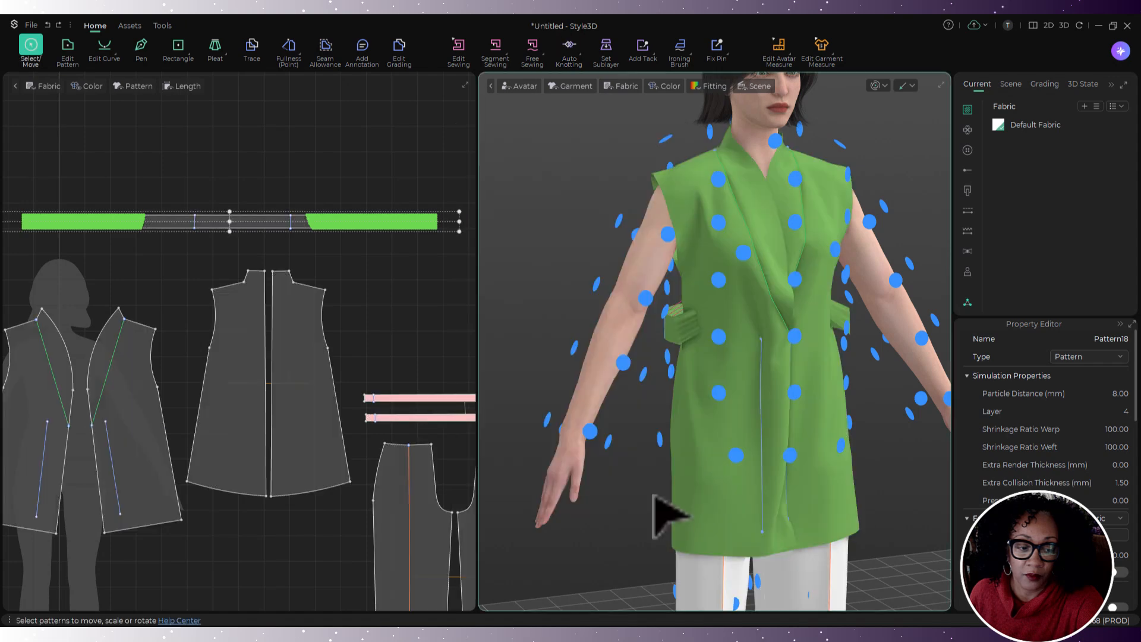
key("space")
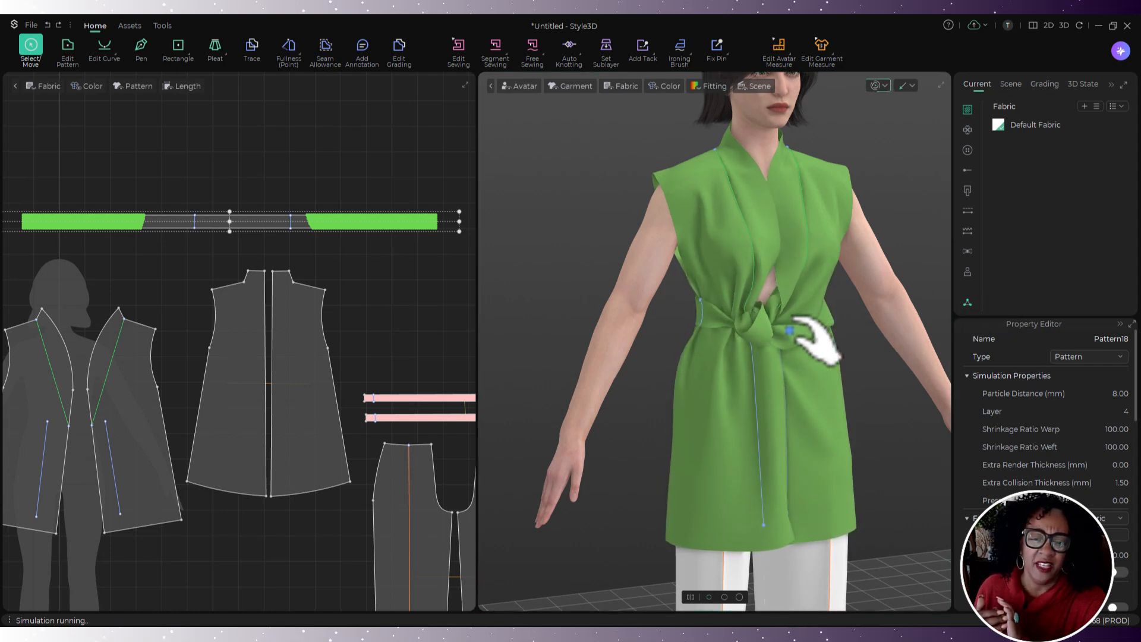
- Try to pull the belt knot and tails into position over the fronts during simulation, and undo the simulated result
left_click_drag(771, 330, 755, 346)
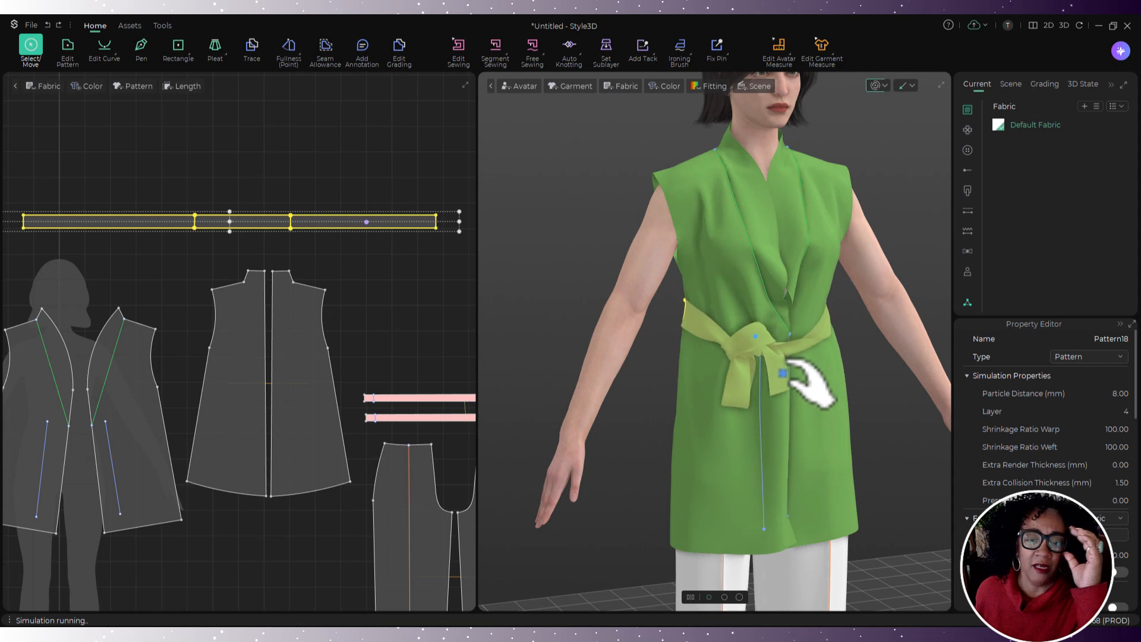
left_click_drag(802, 429, 877, 405)
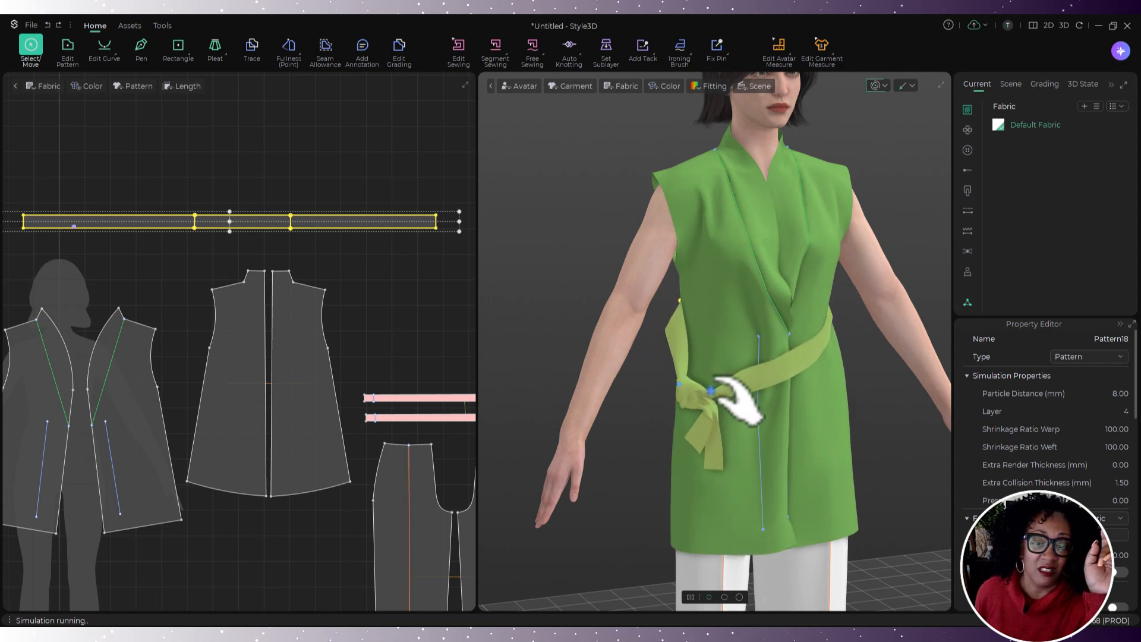
scroll(711, 387, "up", 4)
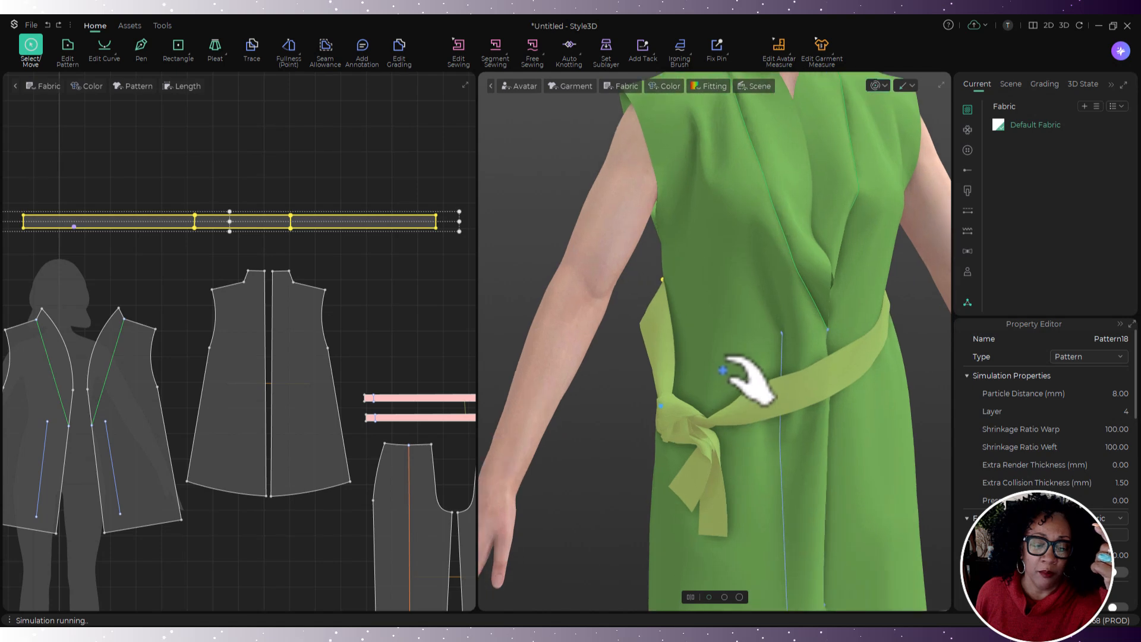
right_click_drag(725, 369, 818, 379)
left_click_drag(661, 427, 807, 337)
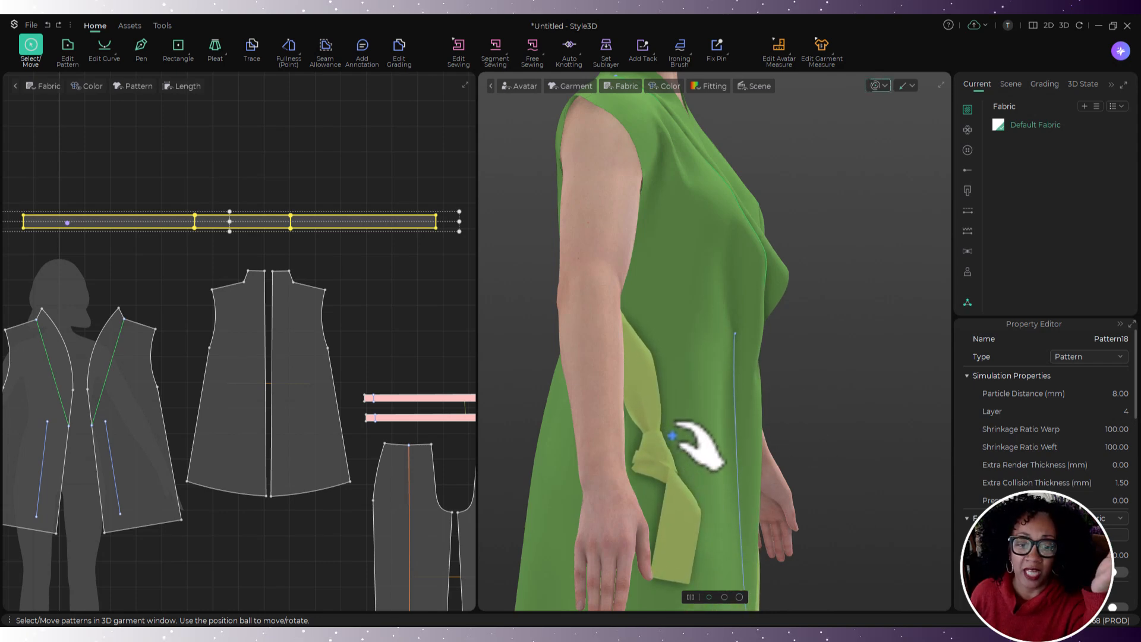
key("ctrl+z")
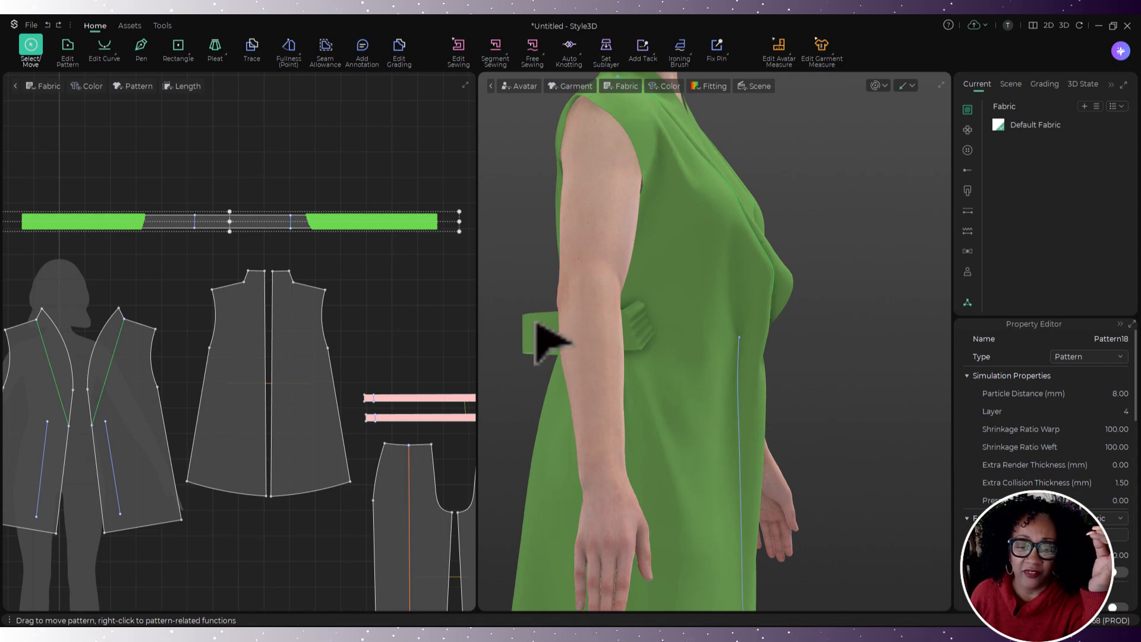
- Shift the knotted belt forward on the avatar, simulate again, and pull the tie into place at the front waist
left_click(543, 340)
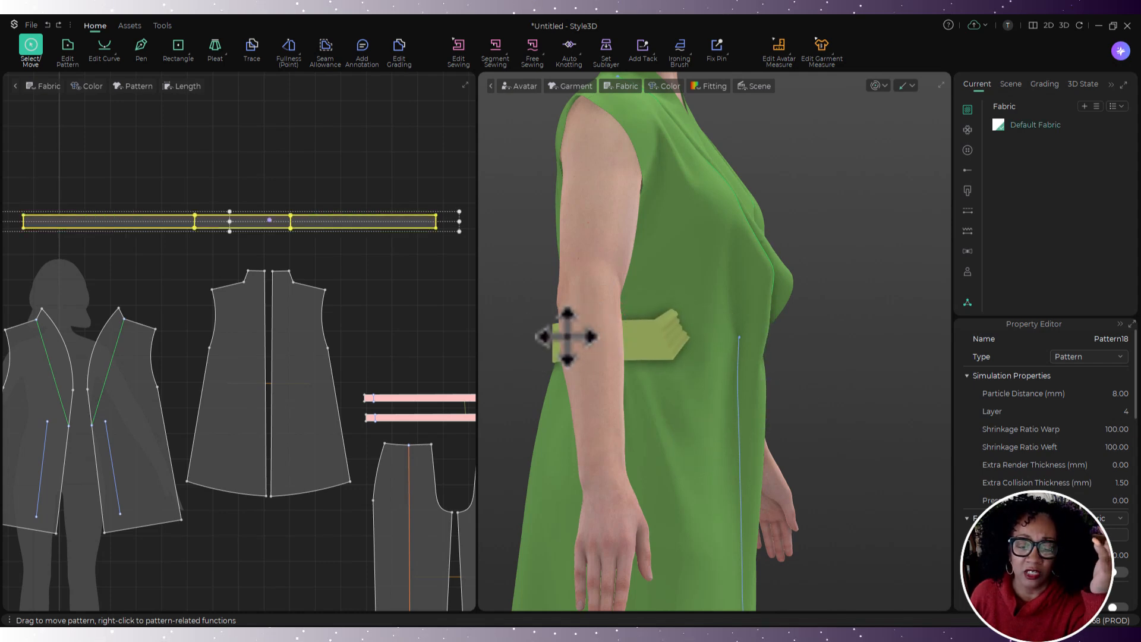
right_click_drag(599, 365, 516, 360)
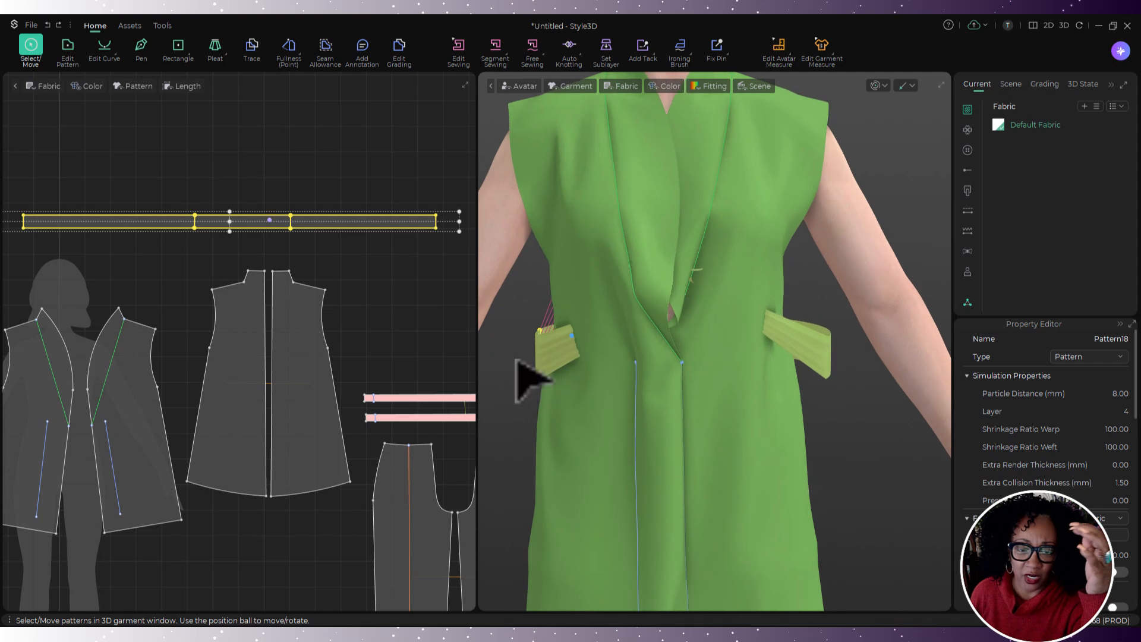
key("space")
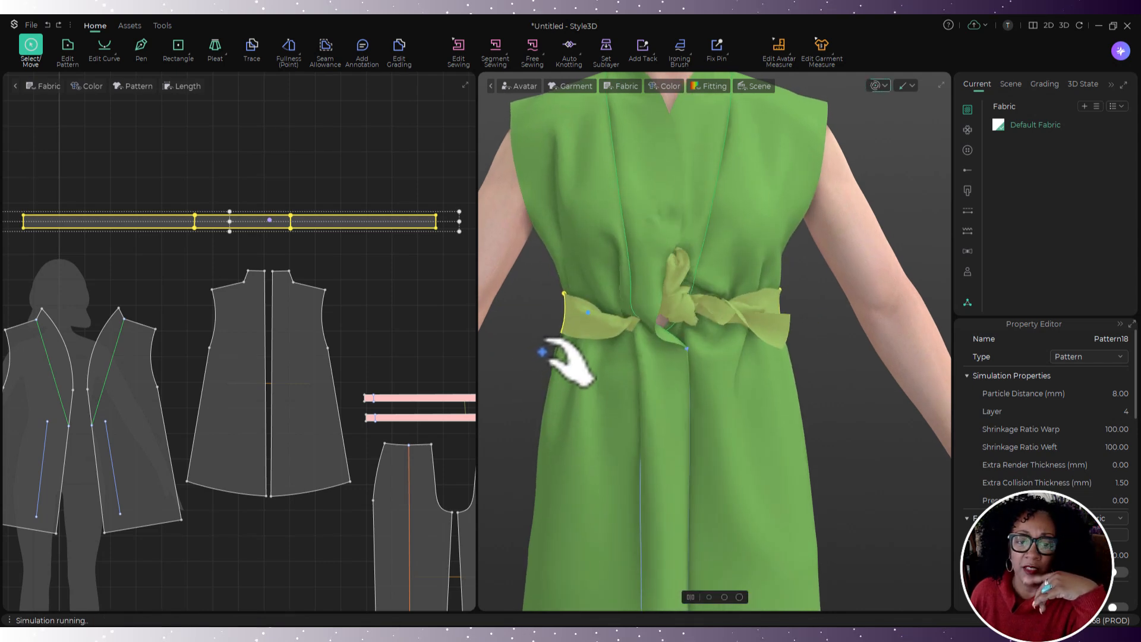
left_click_drag(560, 346, 706, 273)
scroll(706, 270, "down", 2)
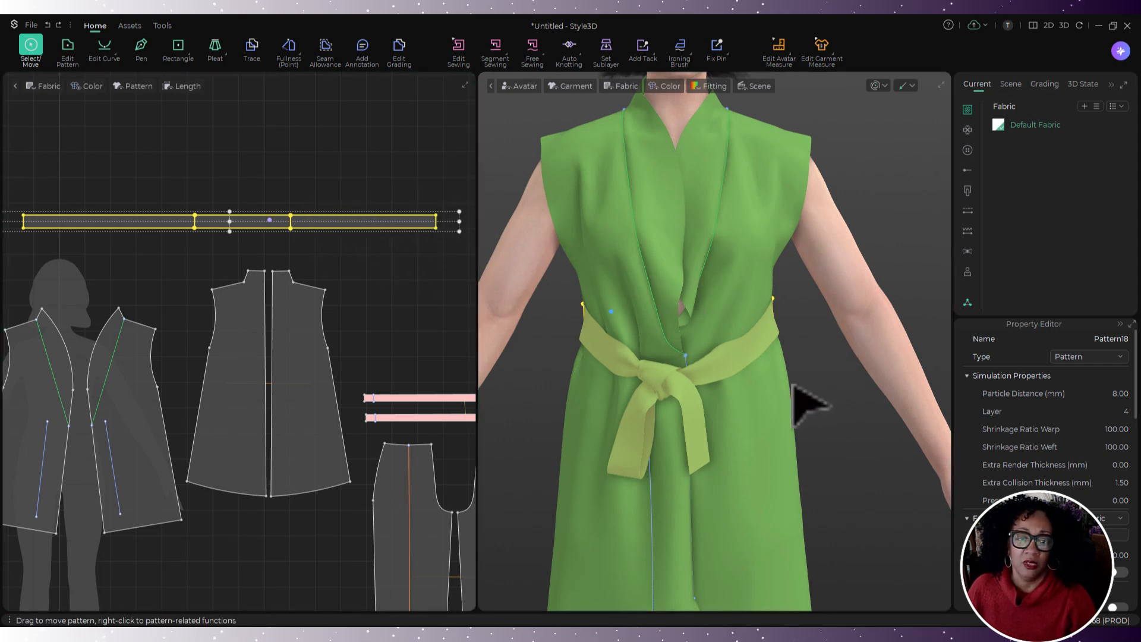
right_click_drag(799, 407, 801, 431)
scroll(764, 408, "down", 4)
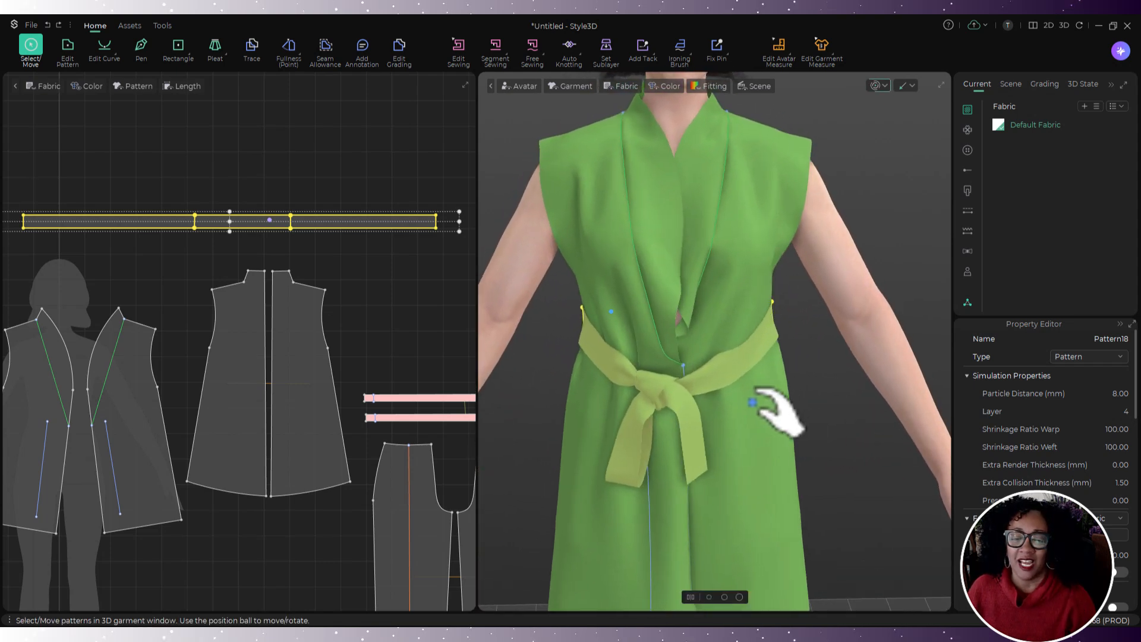
- Move the left internal line of the belt pattern inward toward the belt's center
right_click_drag(811, 360, 759, 382)
scroll(360, 203, "up", 5)
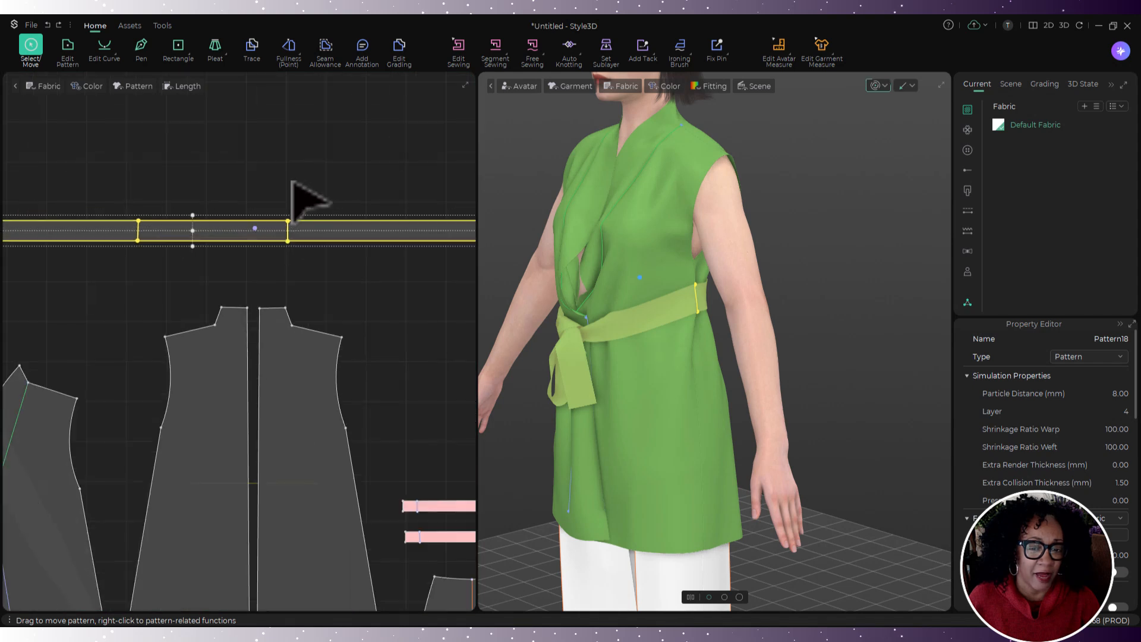
left_click(344, 164)
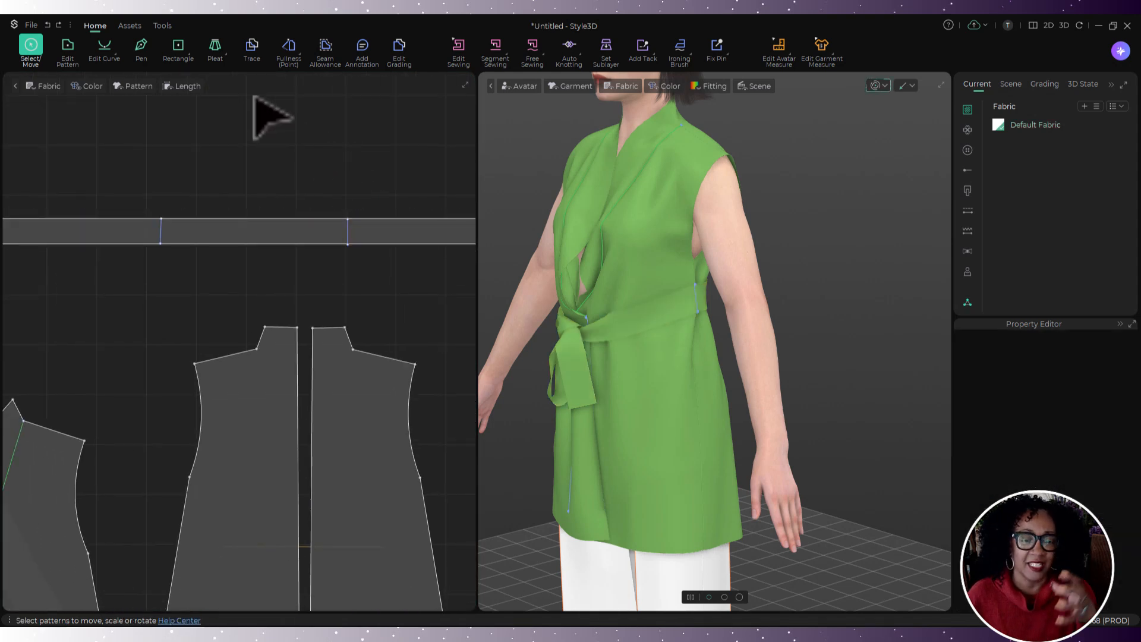
left_click(69, 51)
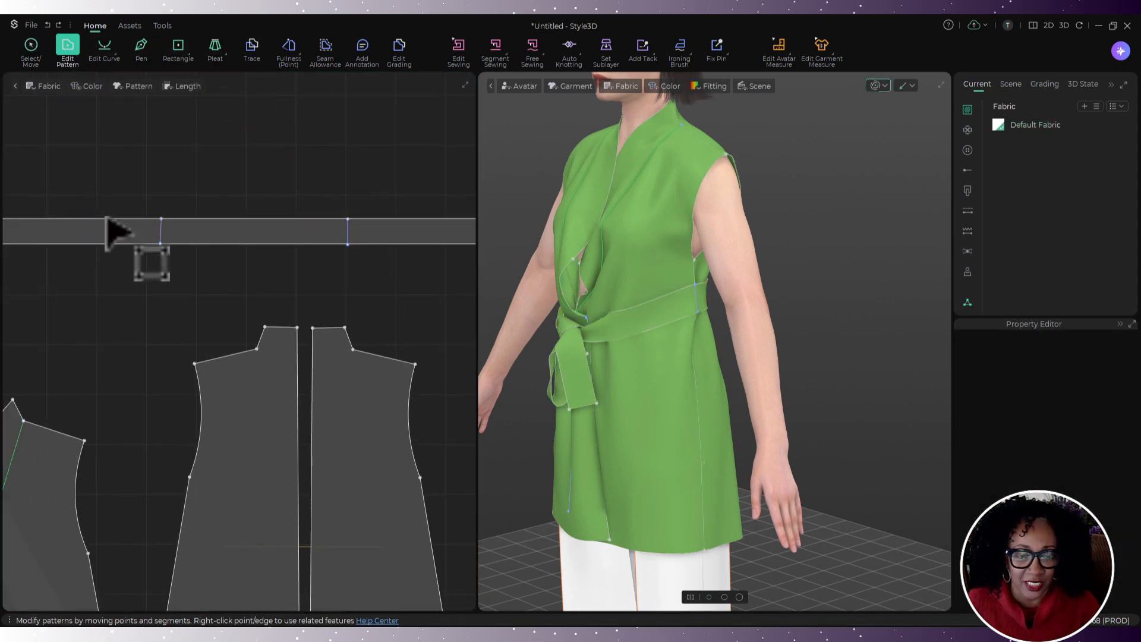
left_click_drag(161, 238, 180, 234)
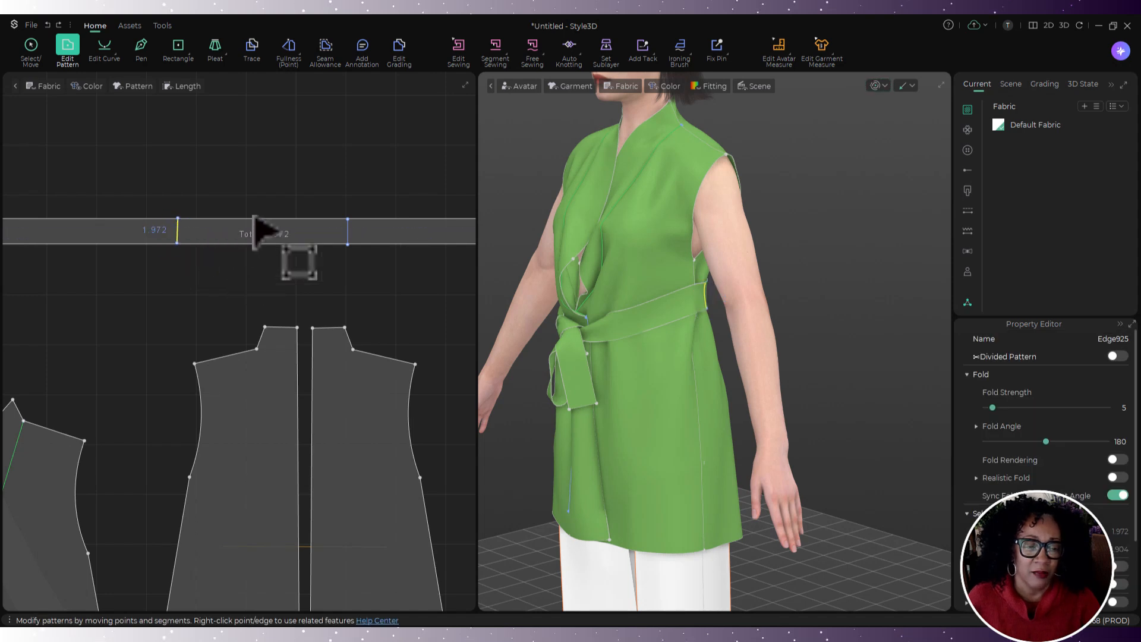
- Move the right internal line of the belt pattern inward toward the belt's center and simulate the belt around the waist
key("space")
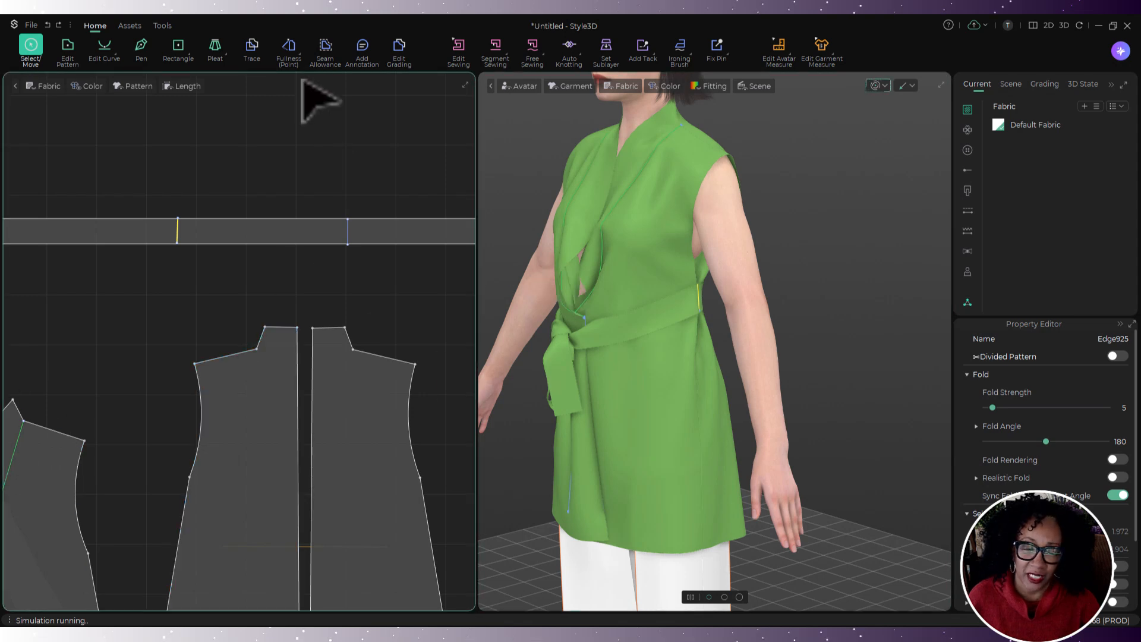
right_click_drag(848, 337, 1100, 364)
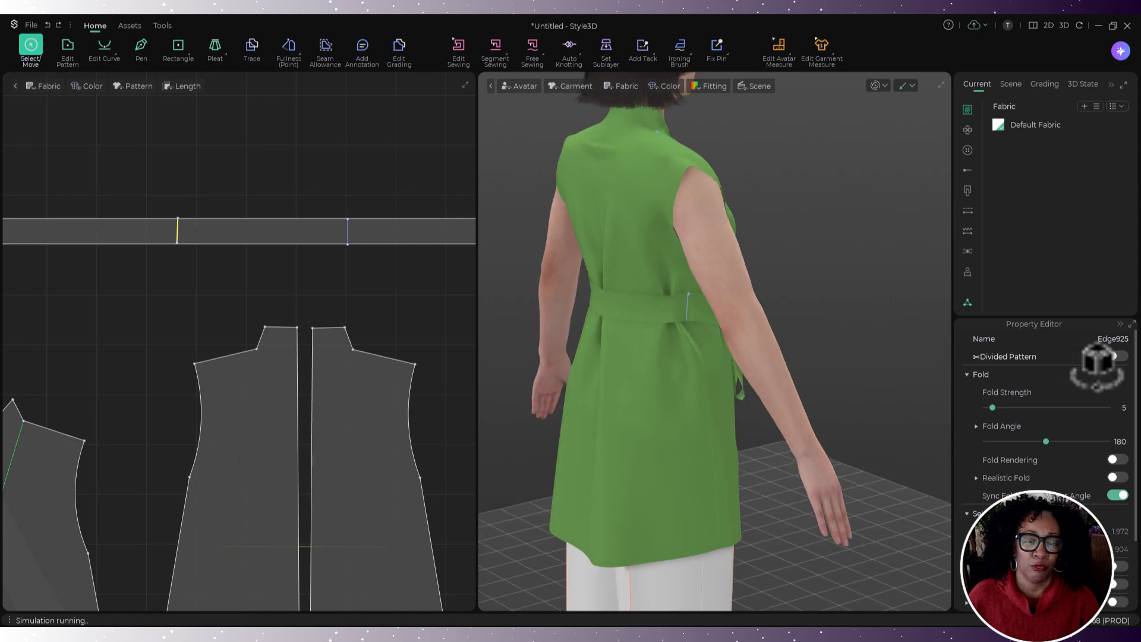
left_click_drag(349, 236, 333, 232)
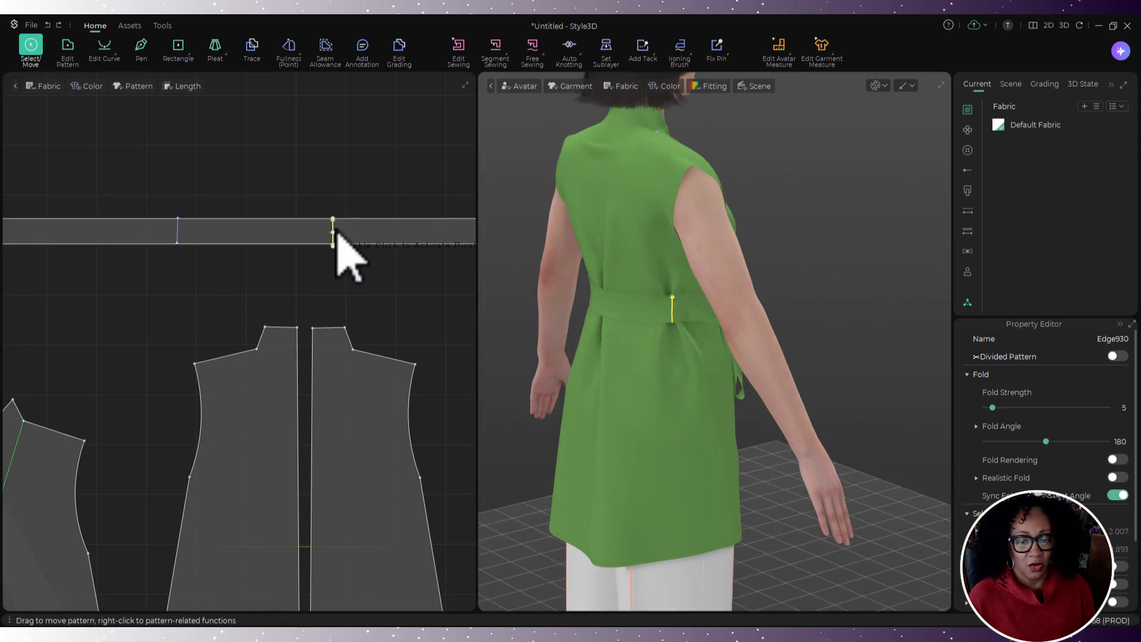
left_click(344, 195)
key("space")
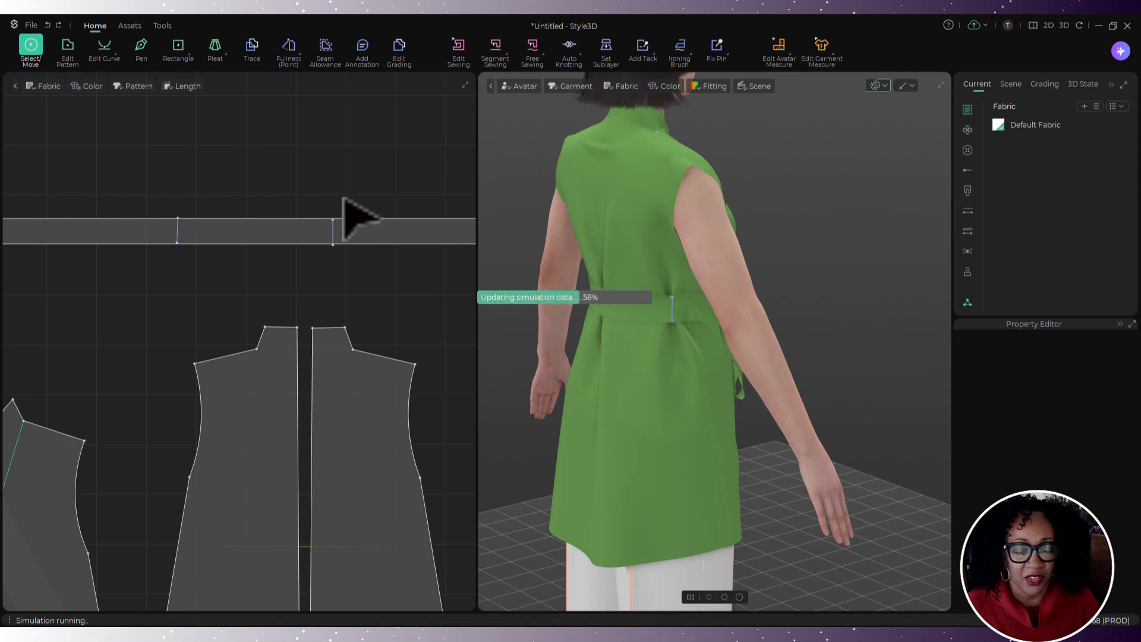
right_click_drag(823, 357, 710, 354)
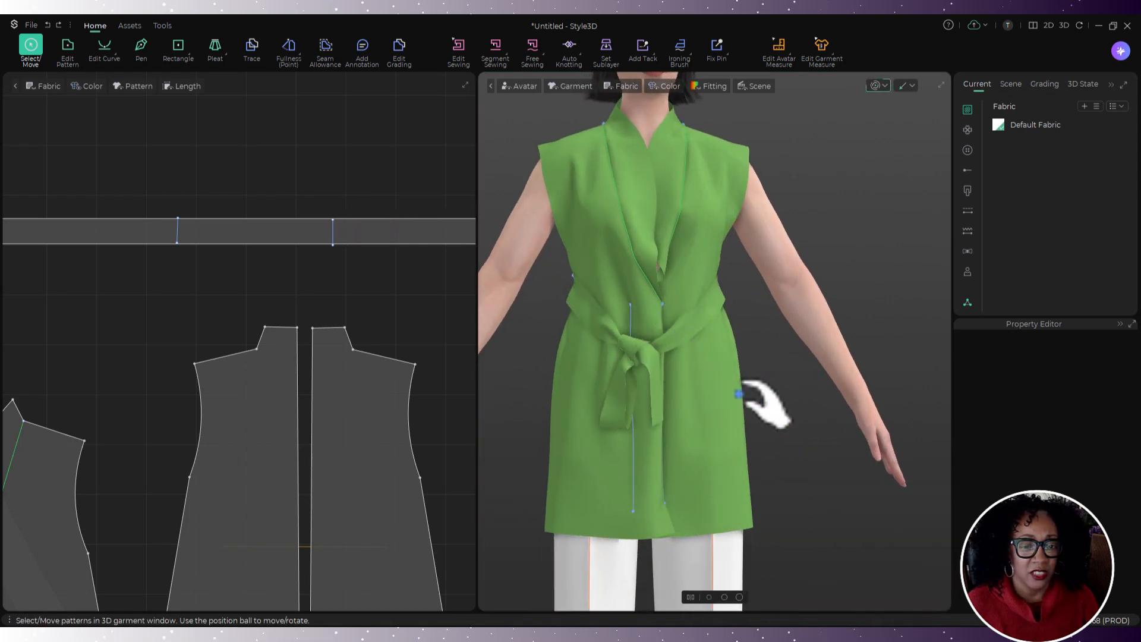
scroll(753, 386, "down", 3)
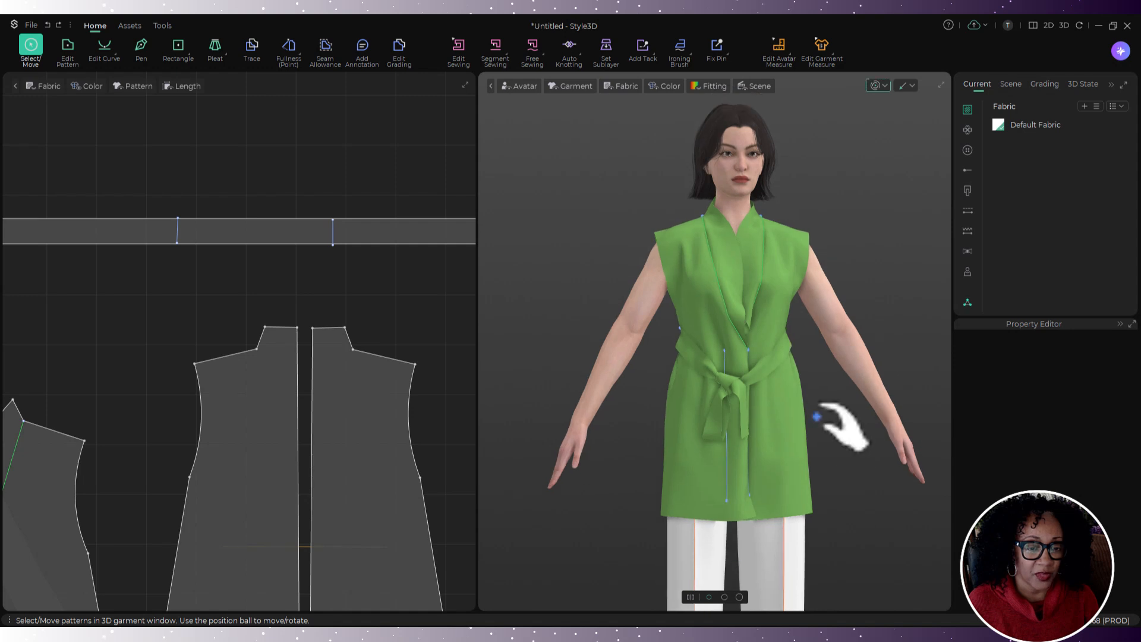
middle_click_drag(815, 420, 777, 377)
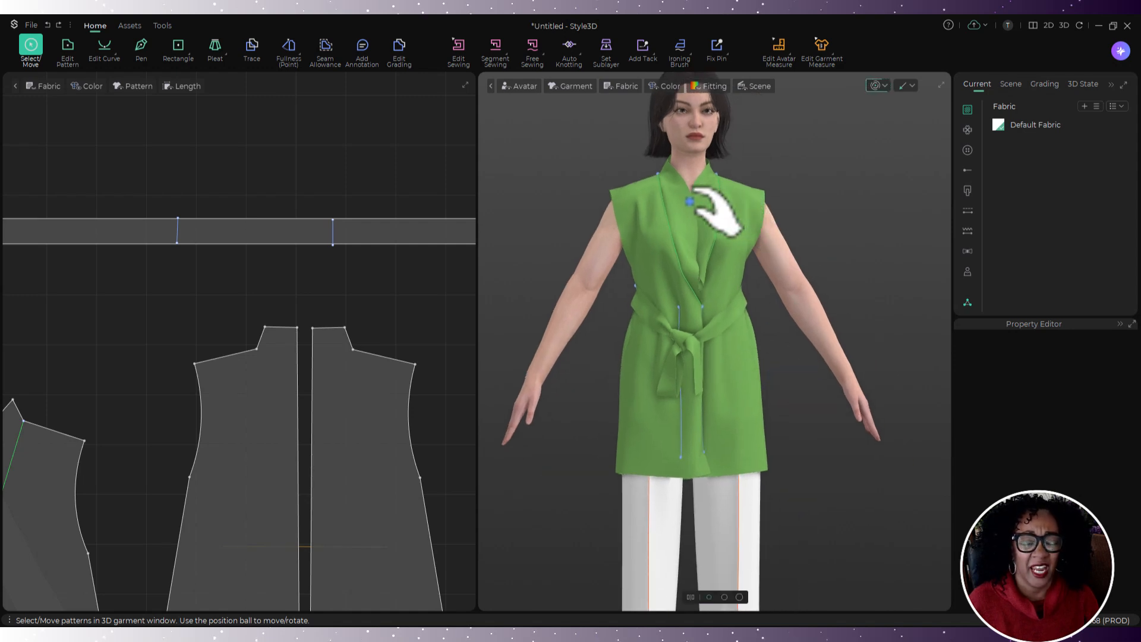
- Pull the overlapping front panel outward at the chest during simulation, and freeze the belt pattern
left_click(689, 202)
left_click_drag(677, 202, 631, 186)
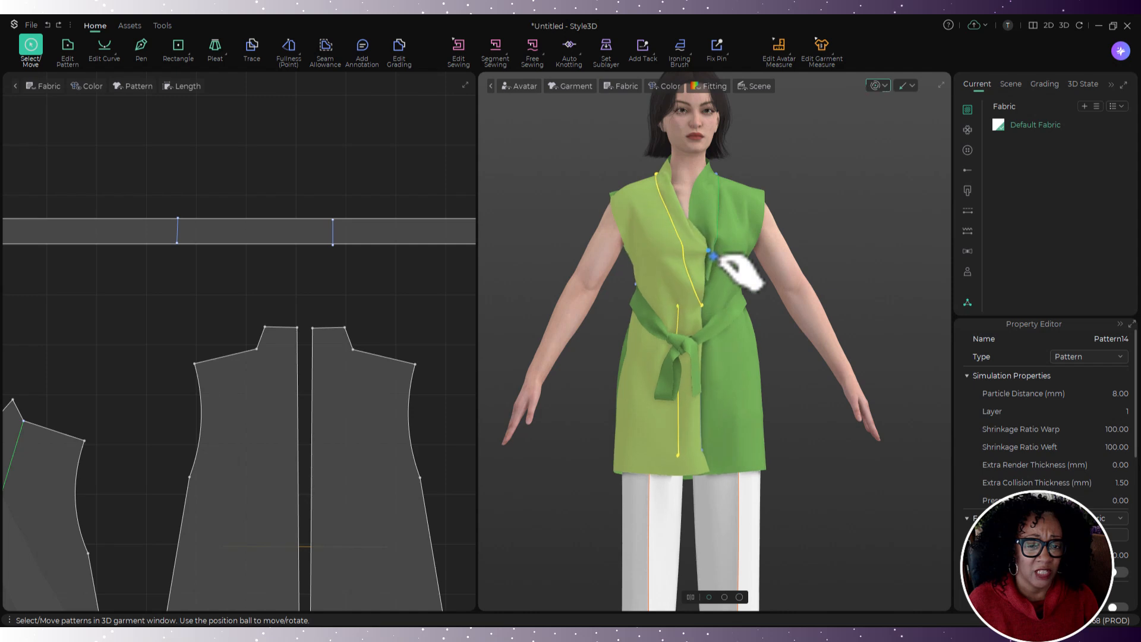
left_click(402, 230)
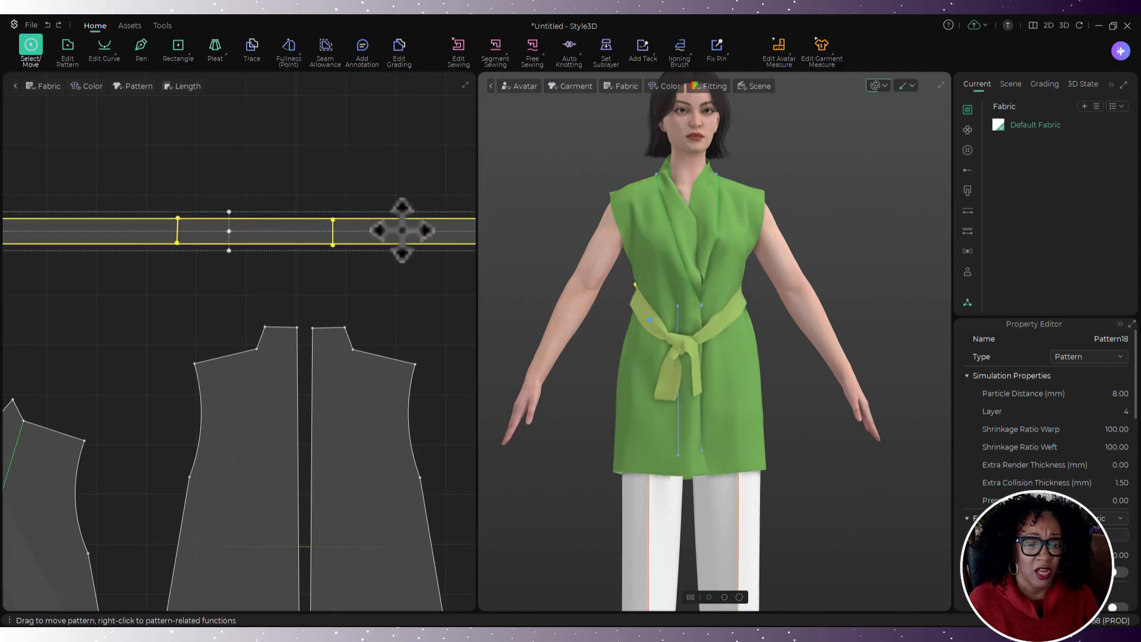
right_click(395, 224)
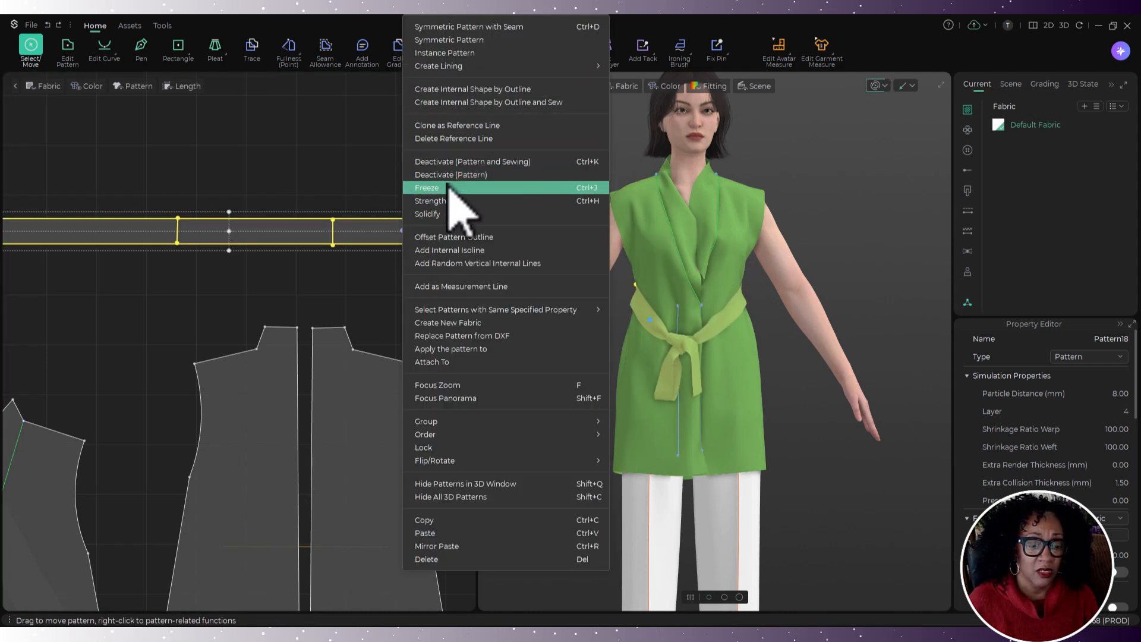
left_click(456, 188)
left_click(407, 186)
- Pull both front panels of the wrap top at the neckline and chest to adjust their drape under the frozen belt
scroll(737, 303, "up", 3)
scroll(711, 296, "up", 1)
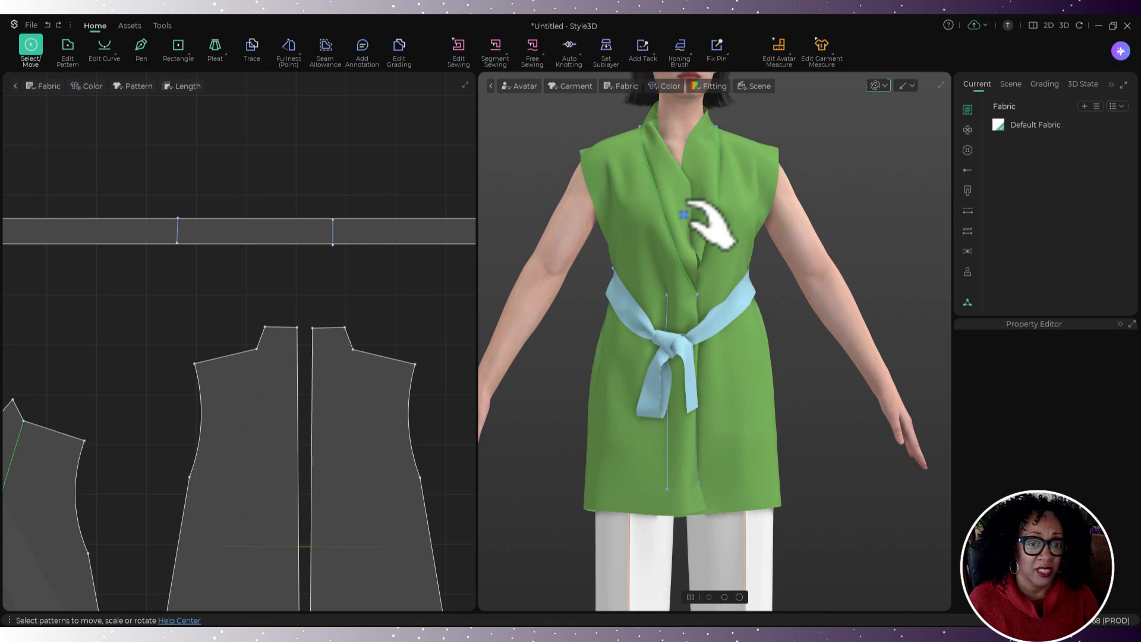
left_click(720, 152)
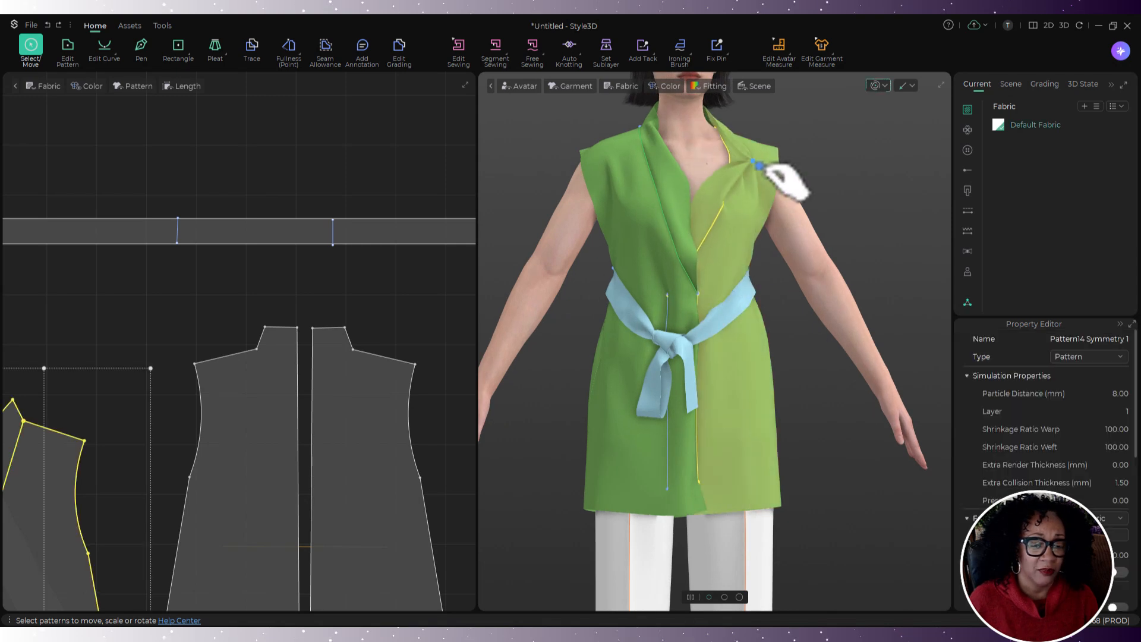
left_click_drag(761, 169, 729, 179)
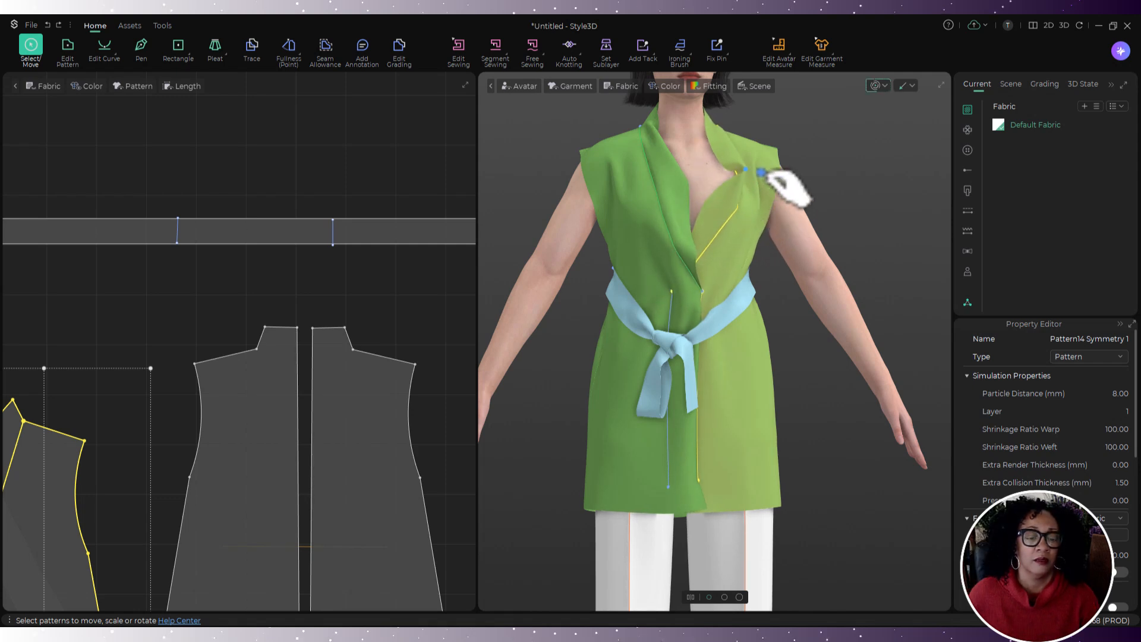
left_click_drag(760, 171, 678, 151)
left_click(690, 187)
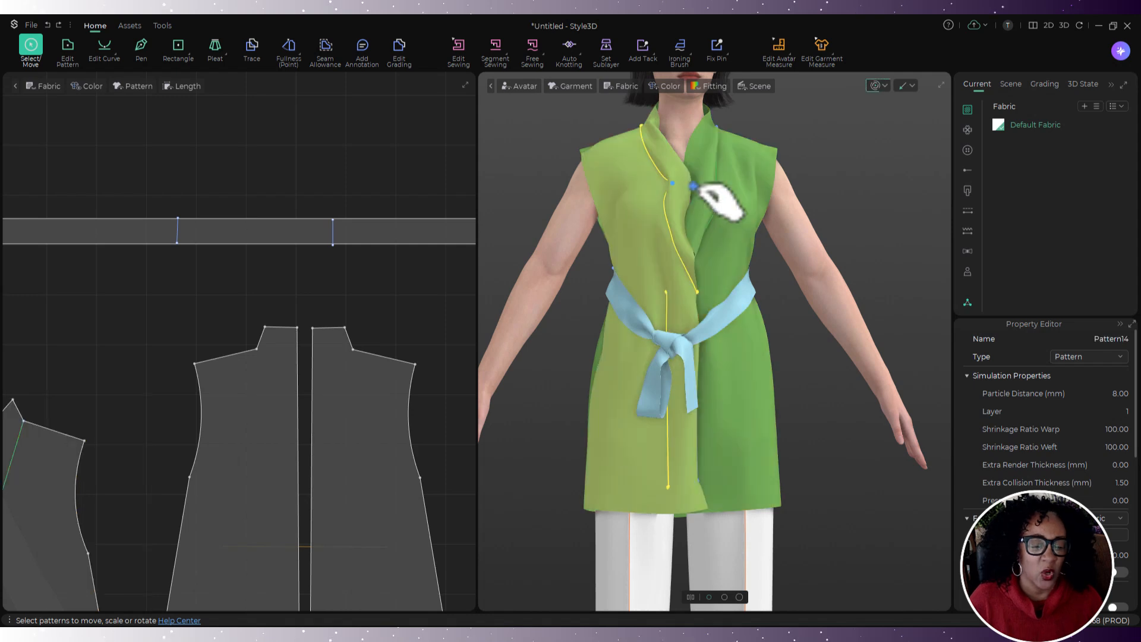
right_click_drag(676, 191, 645, 188)
left_click_drag(648, 186, 656, 268)
right_click_drag(600, 398, 655, 397)
- Delete the lower internal line from each of the two front patterns
scroll(298, 327, "down", 4)
middle_click_drag(261, 333, 438, 290)
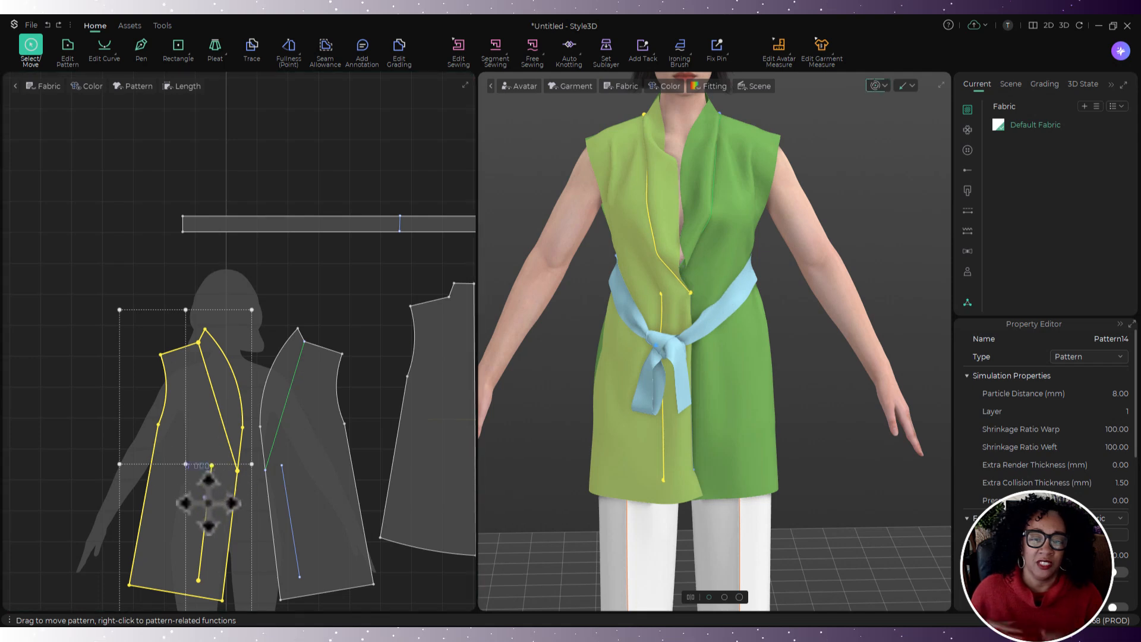
left_click_drag(208, 501, 212, 506)
left_click(66, 50)
left_click(210, 513)
key("Delete")
left_click(286, 499)
key("Delete")
- Simulate the top again and pull both front panels open into an even V-neckline above the belt
key("space")
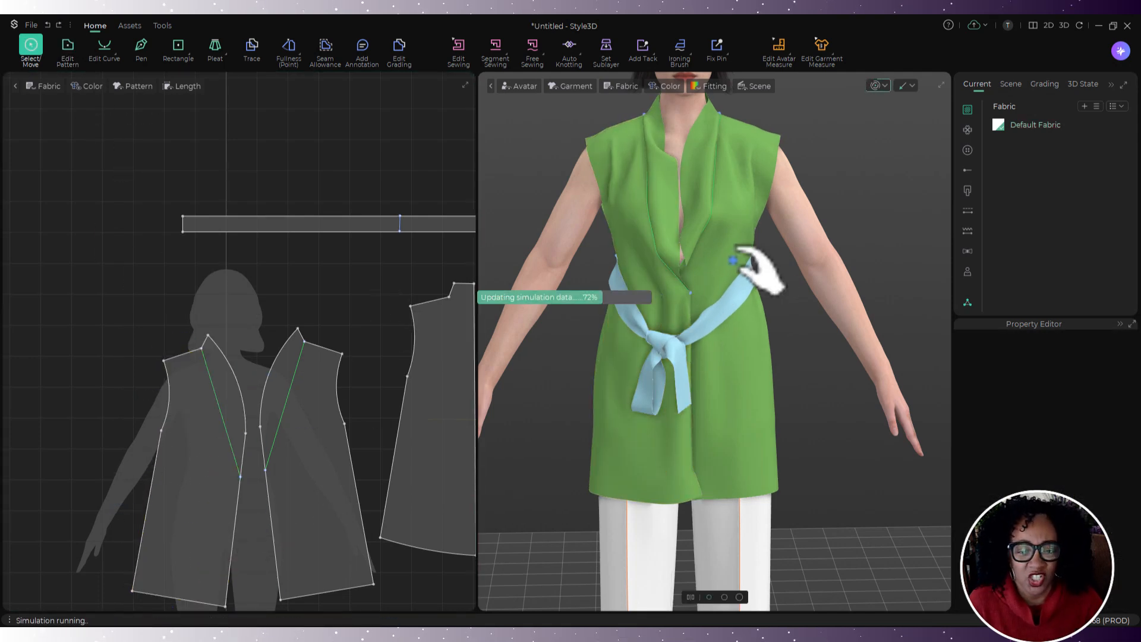
left_click_drag(680, 187, 763, 148)
left_click(694, 169)
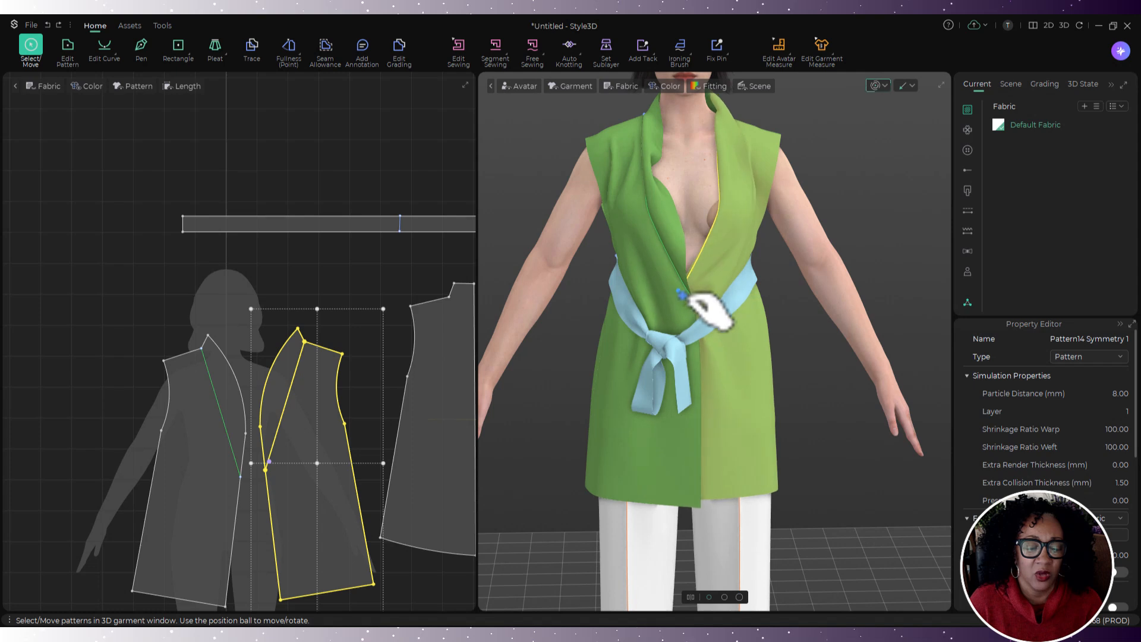
left_click_drag(688, 297, 716, 313)
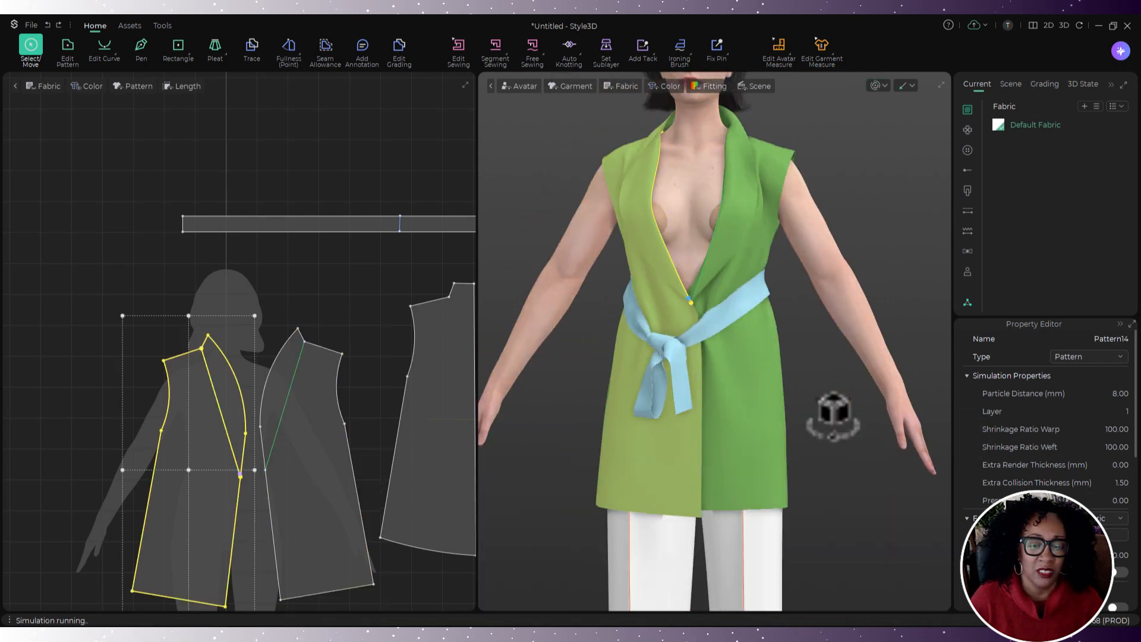
- Draw an internal line about 2.02 in long across the belt's left portion with the Pen tool
key("z")
scroll(322, 237, "up", 6)
middle_click_drag(446, 235, 290, 303)
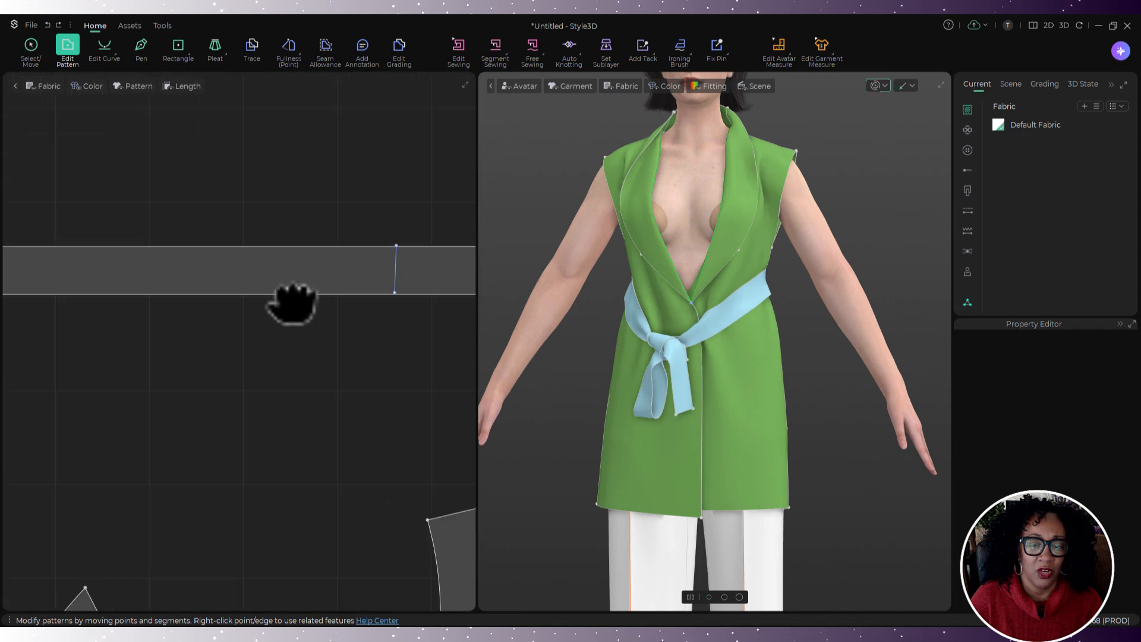
left_click_drag(300, 314, 274, 237)
left_click(141, 48)
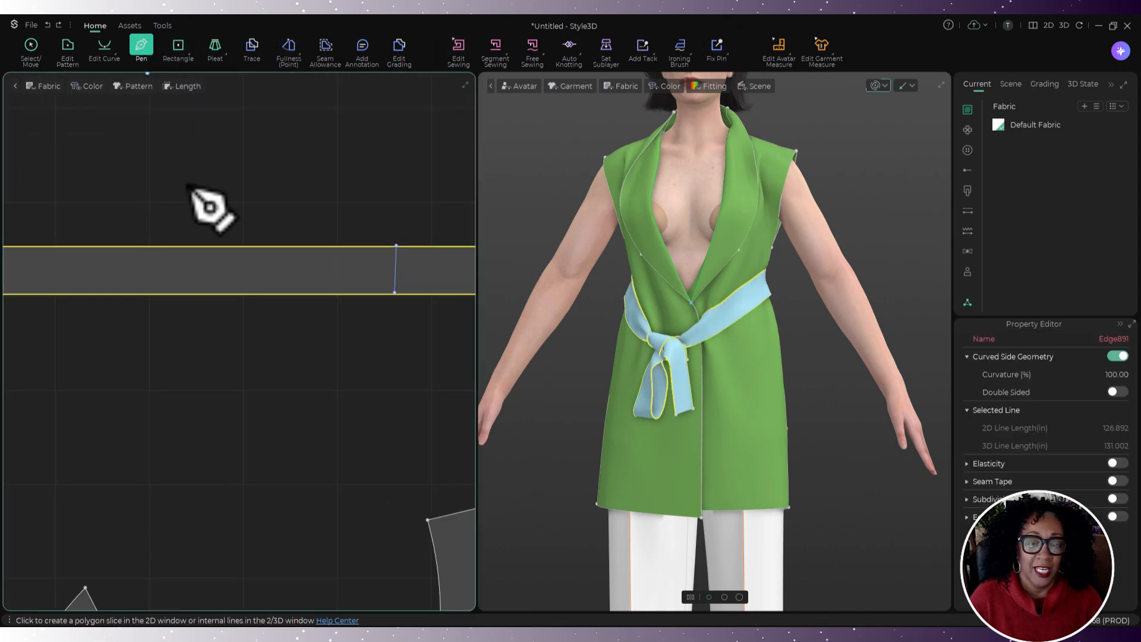
left_click(267, 246)
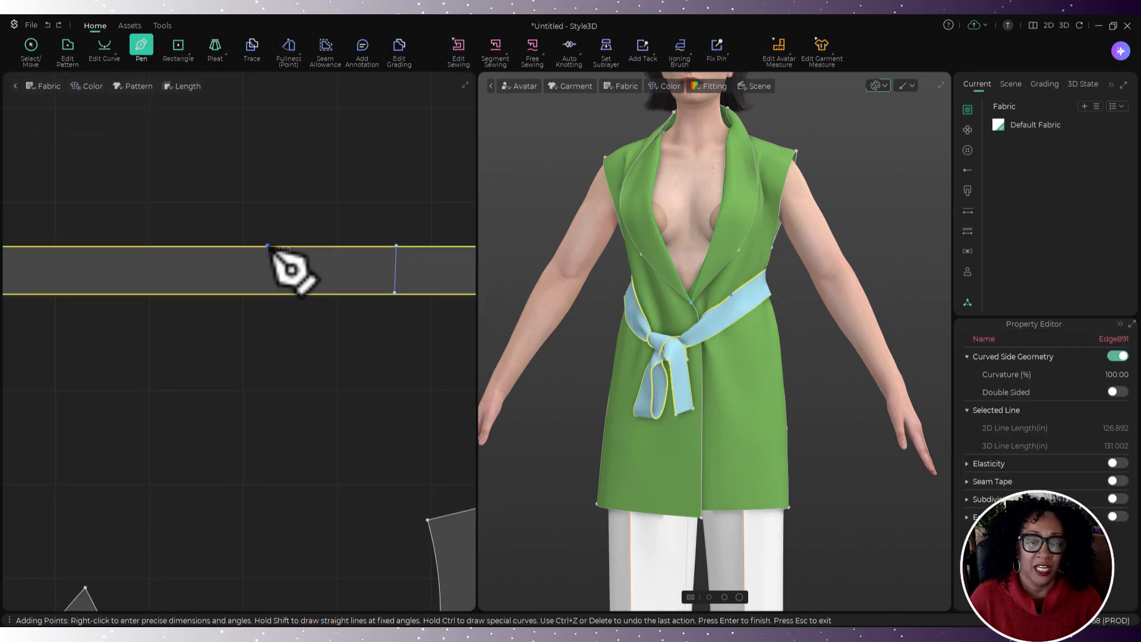
left_click(268, 294)
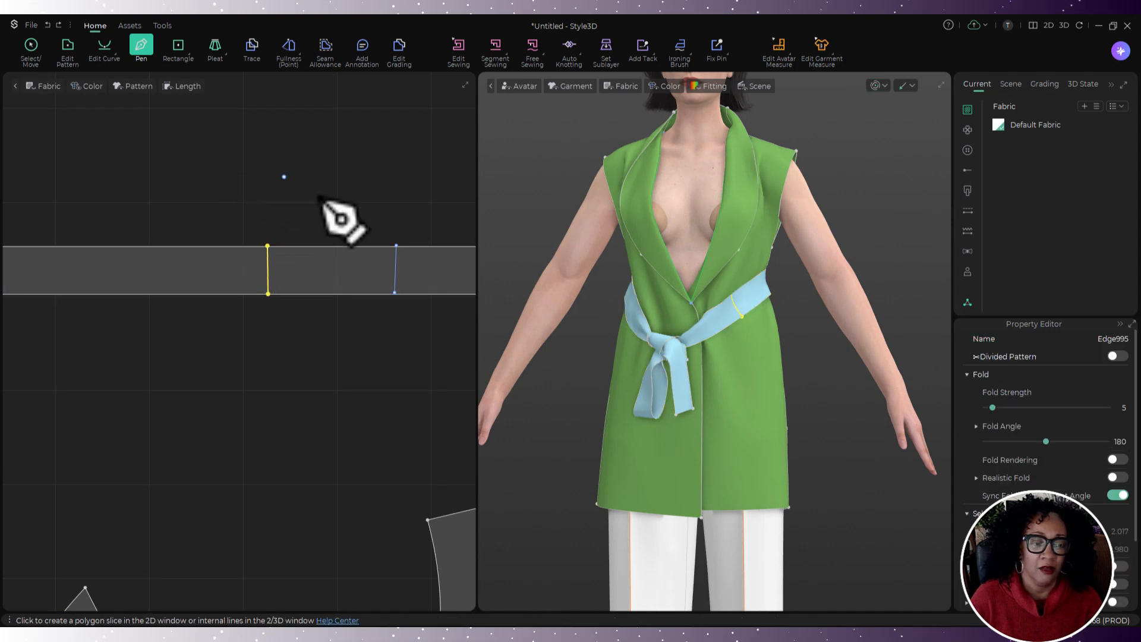
- Draw a matching internal line about 1.99 in long across the belt's right portion
scroll(333, 205, "down", 2)
middle_click_drag(375, 207, 1, 227)
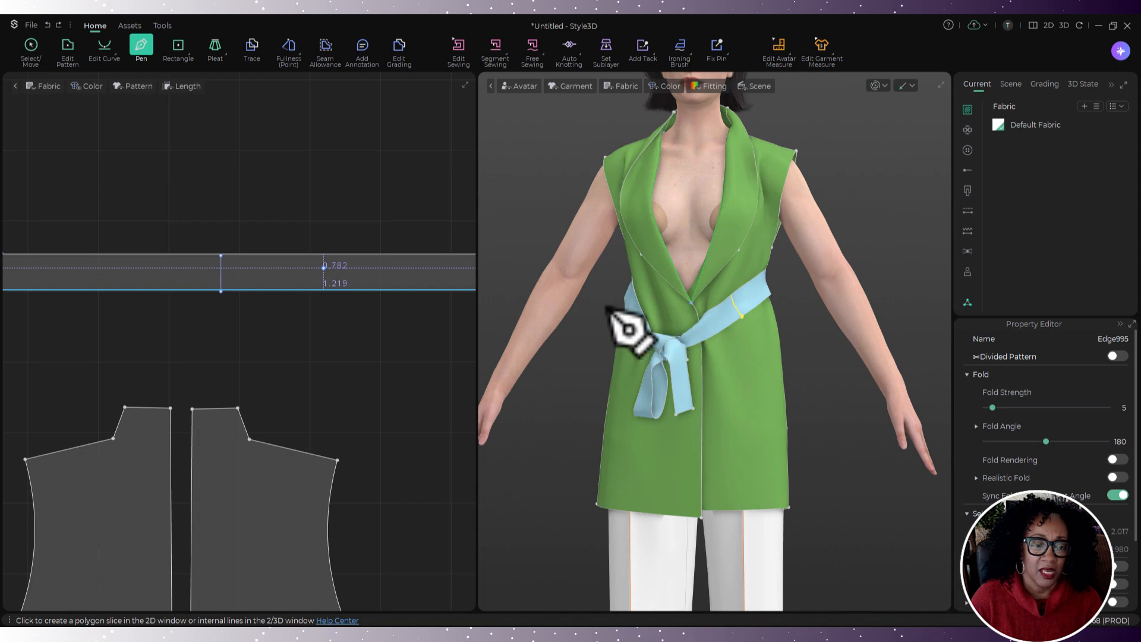
left_click(321, 254)
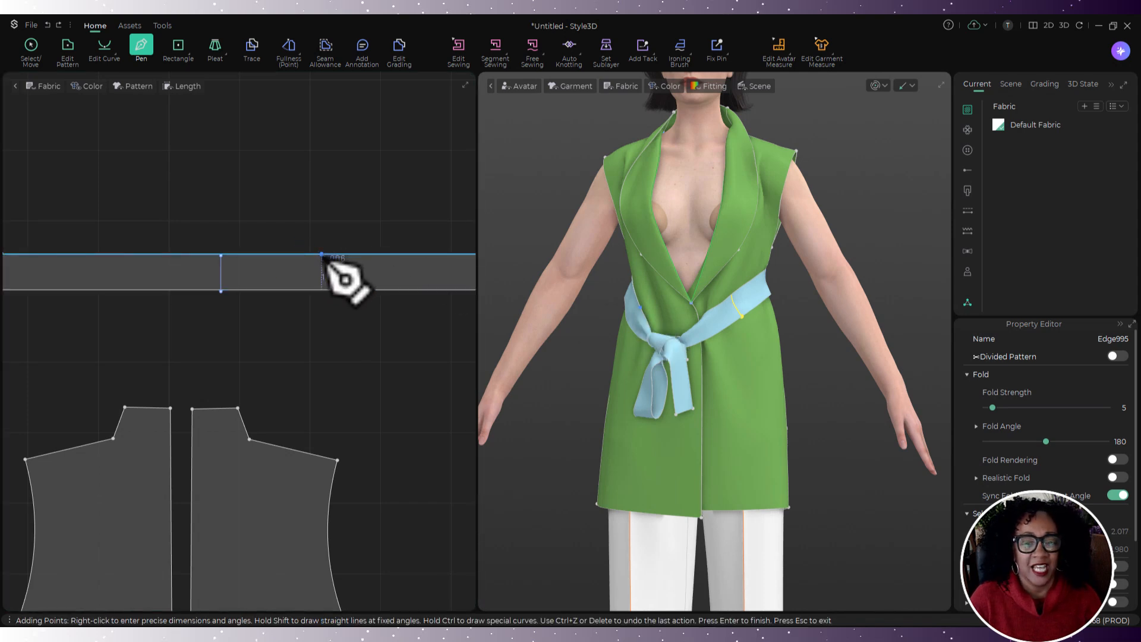
left_click(321, 290)
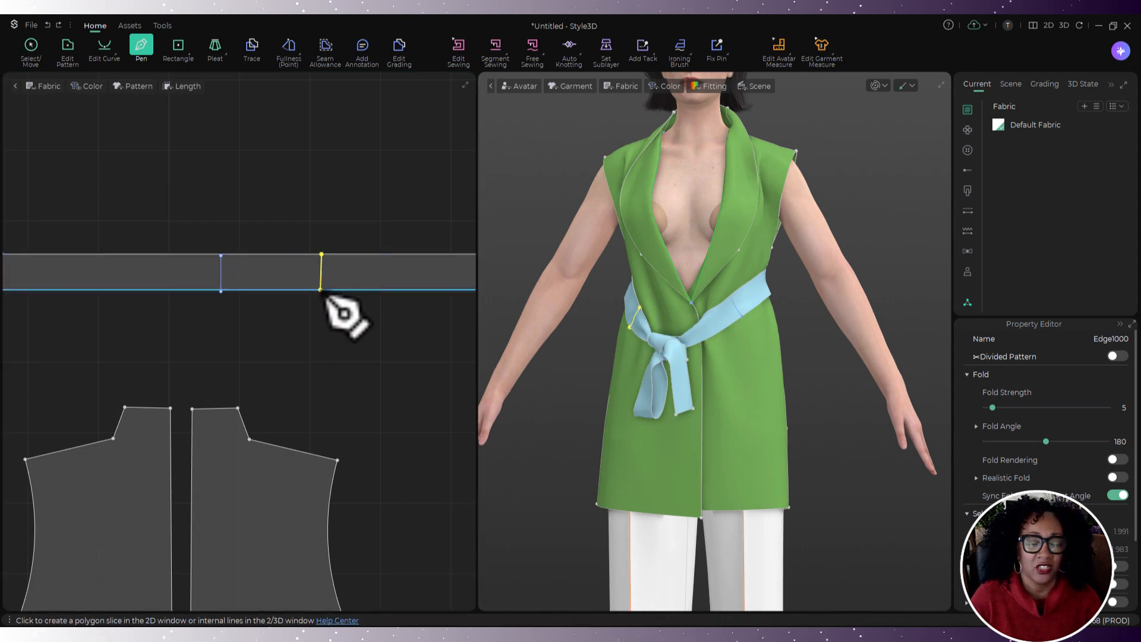
- Select the two new internal lines on the belt and apply Extend/Trim & Add Point to both
left_click(69, 51)
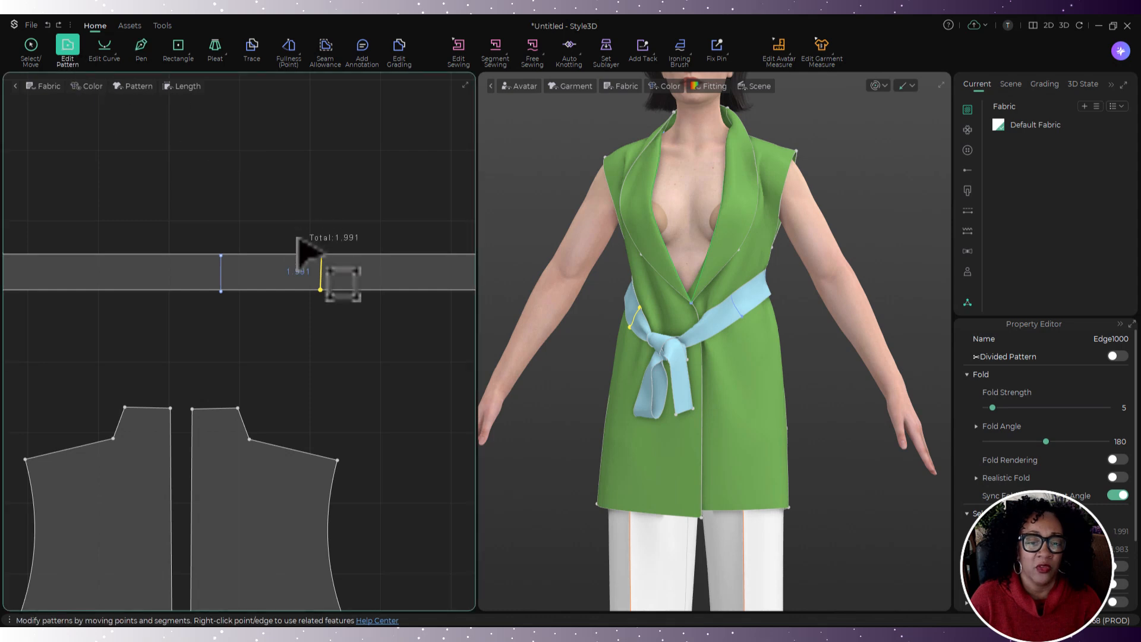
scroll(446, 301, "down", 4)
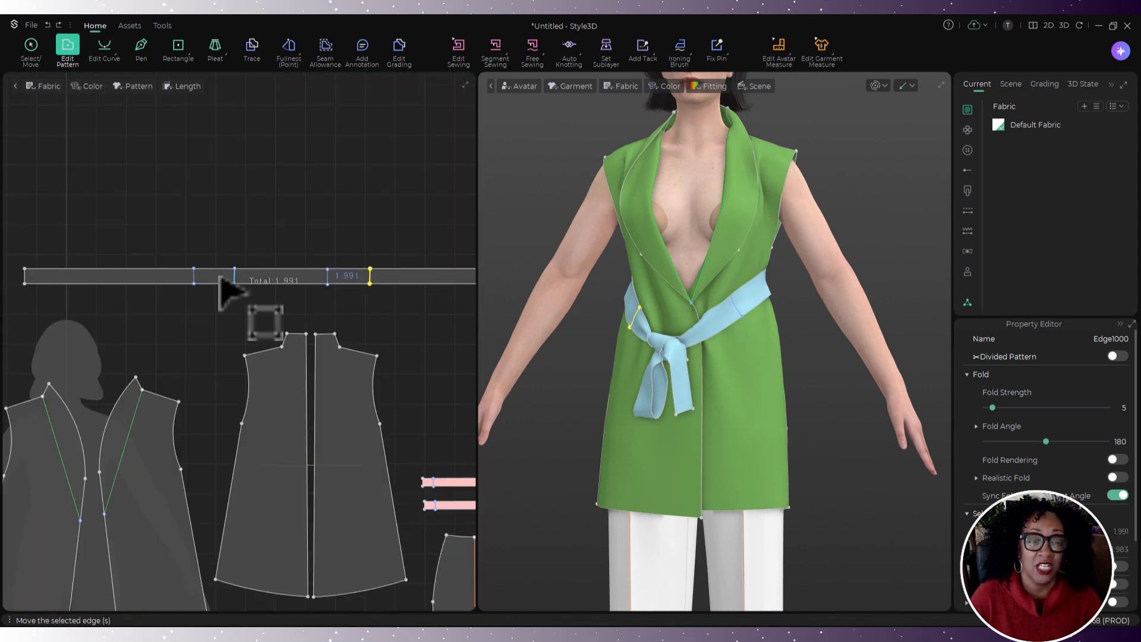
left_click(194, 283)
left_click(195, 283)
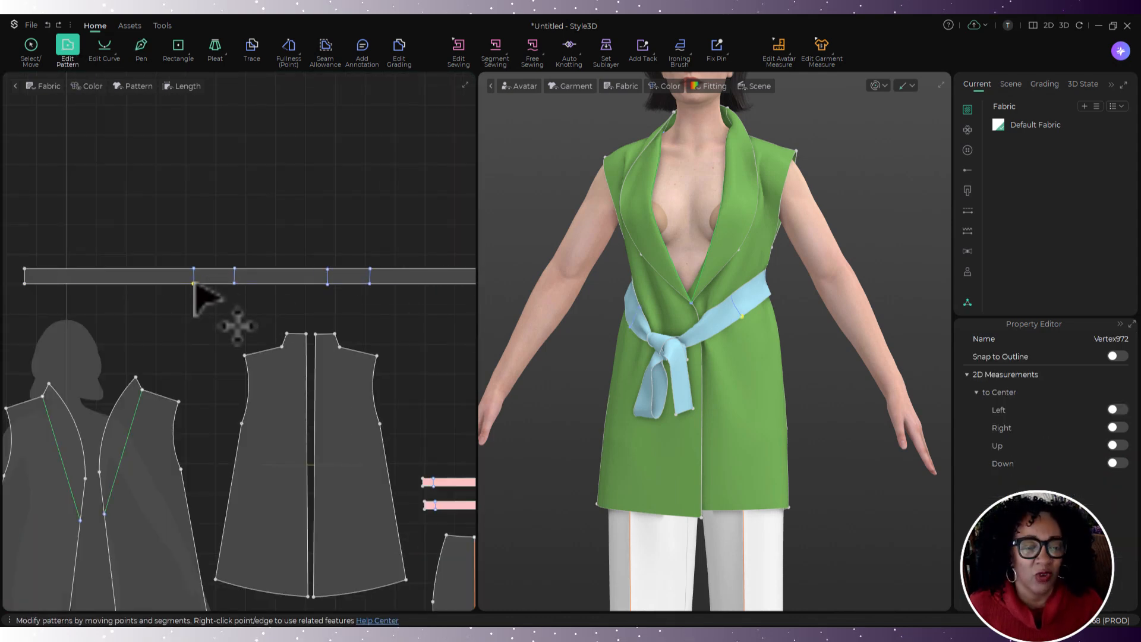
left_click(370, 280)
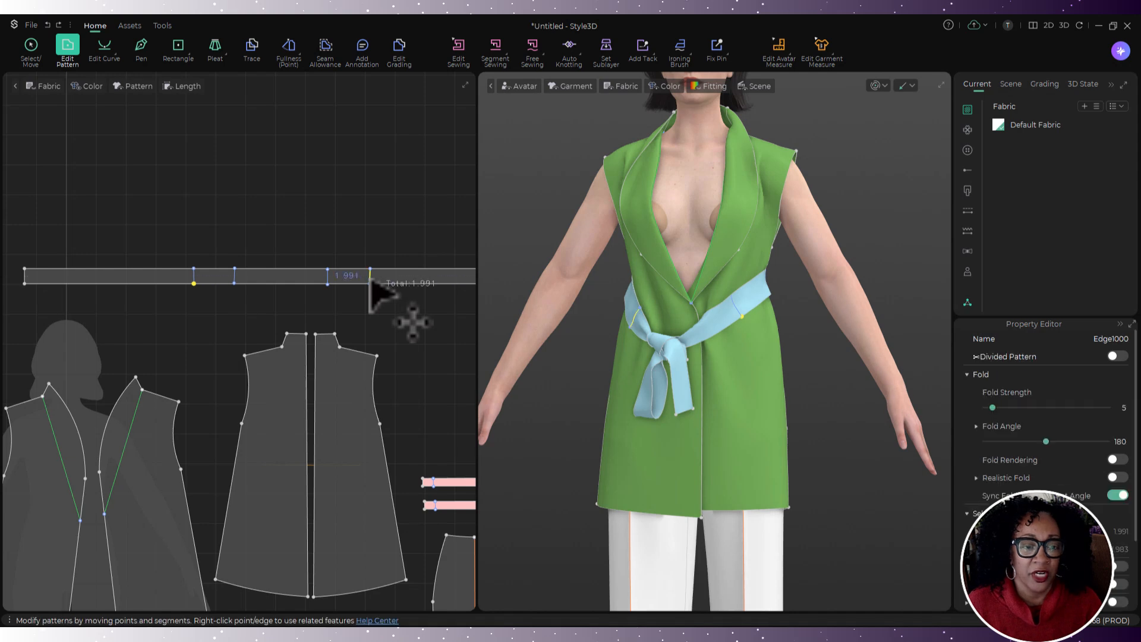
right_click(371, 284)
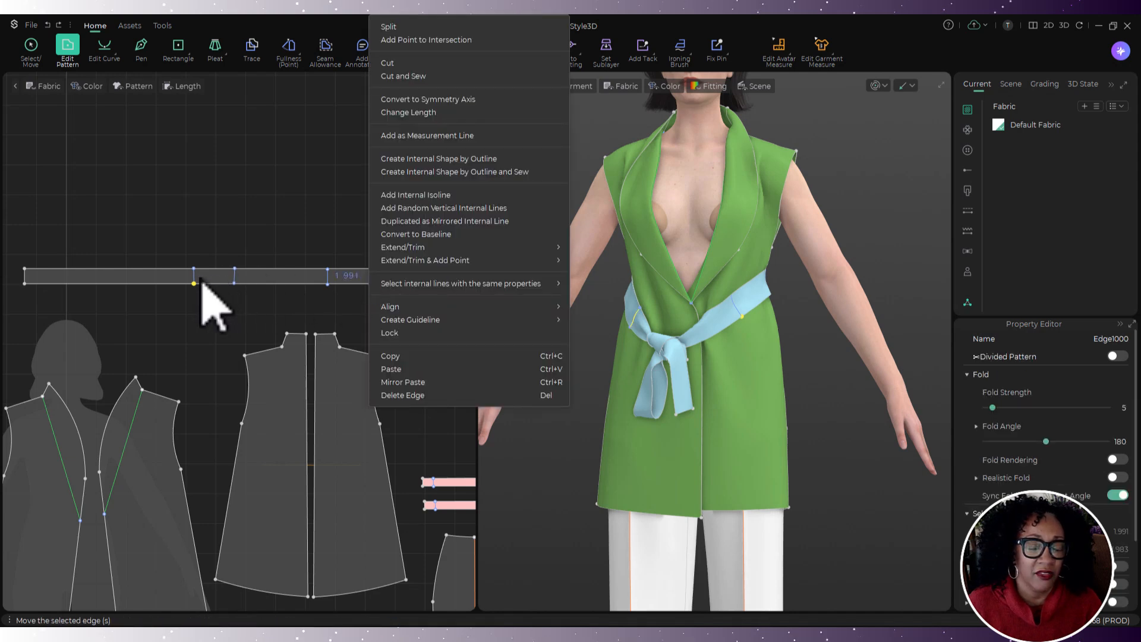
key("Escape")
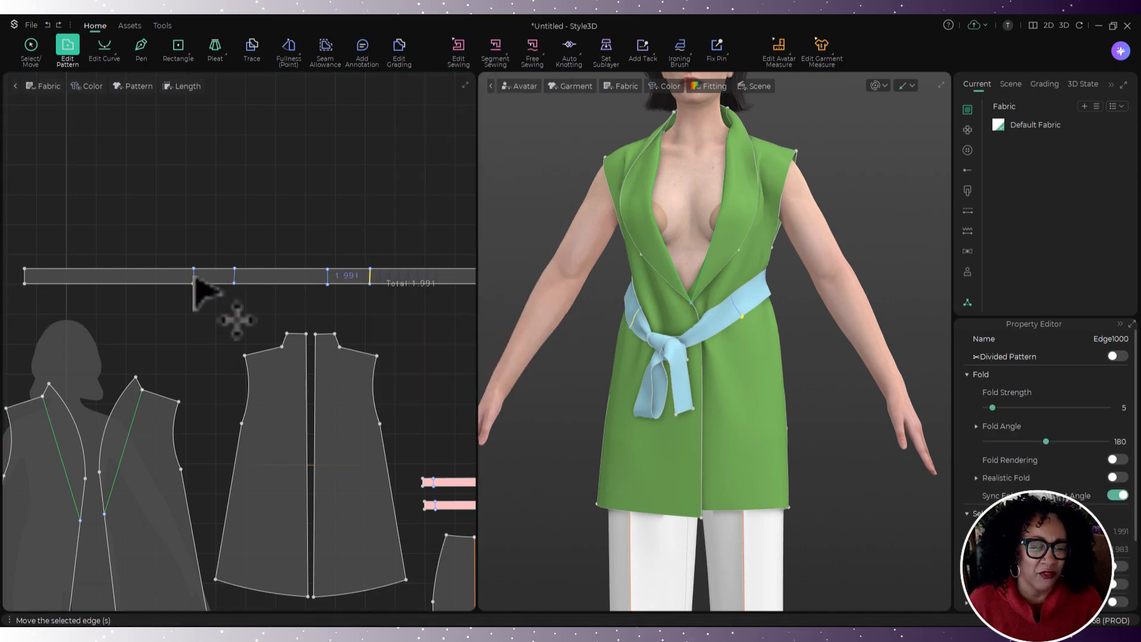
left_click(193, 279)
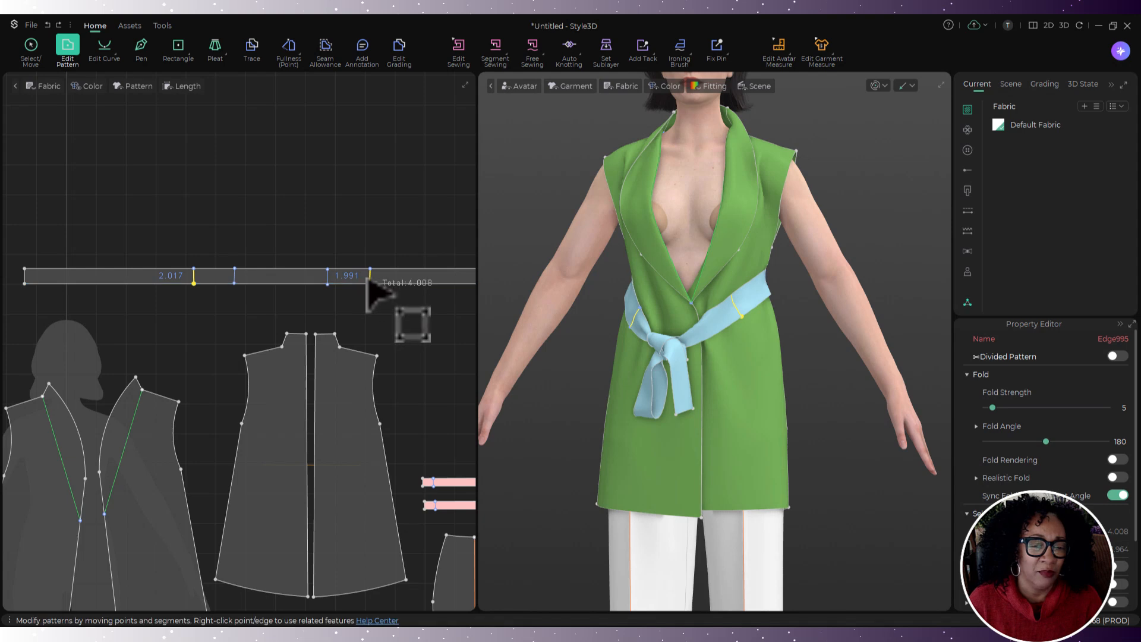
right_click(372, 280)
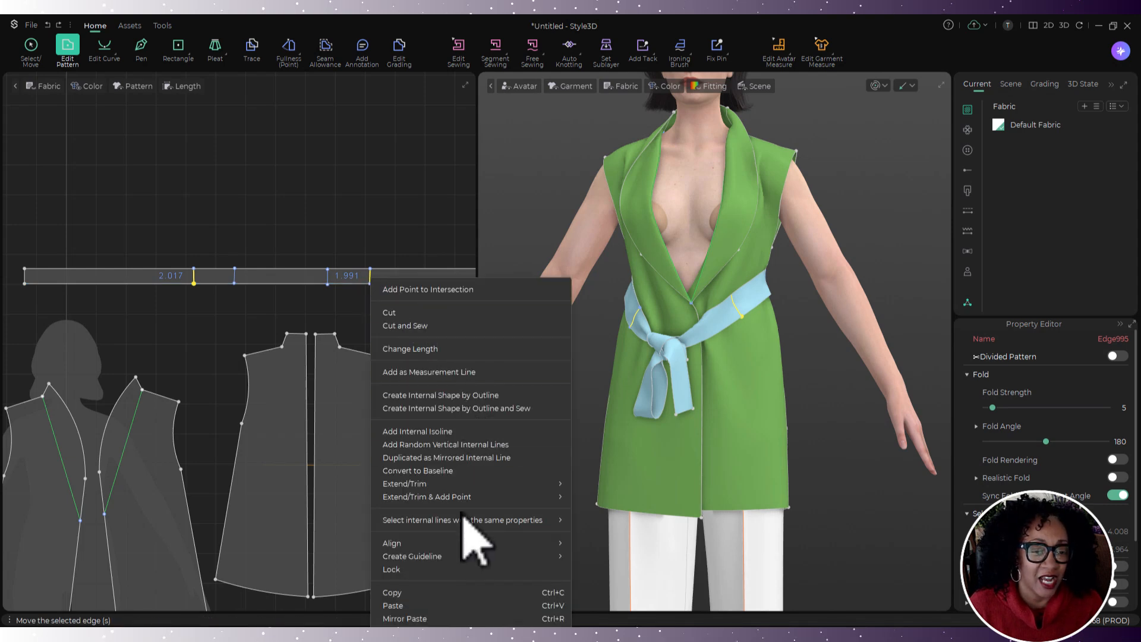
mouse_move(523, 497)
left_click(612, 513)
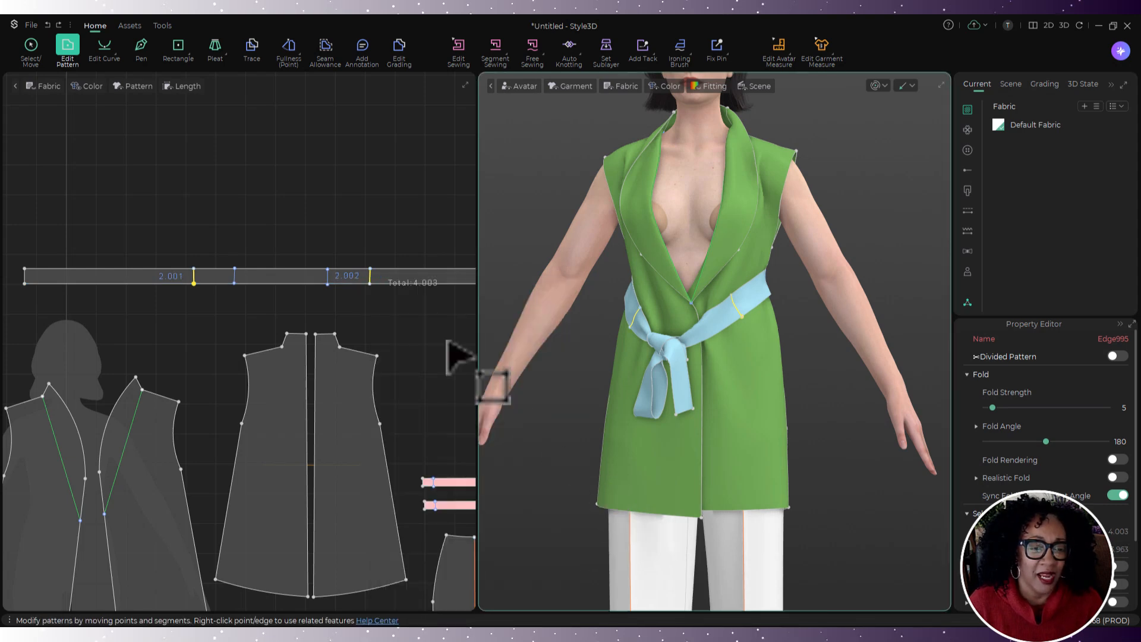
- Cut and sew the belt along its two selected internal lines
right_click(371, 280)
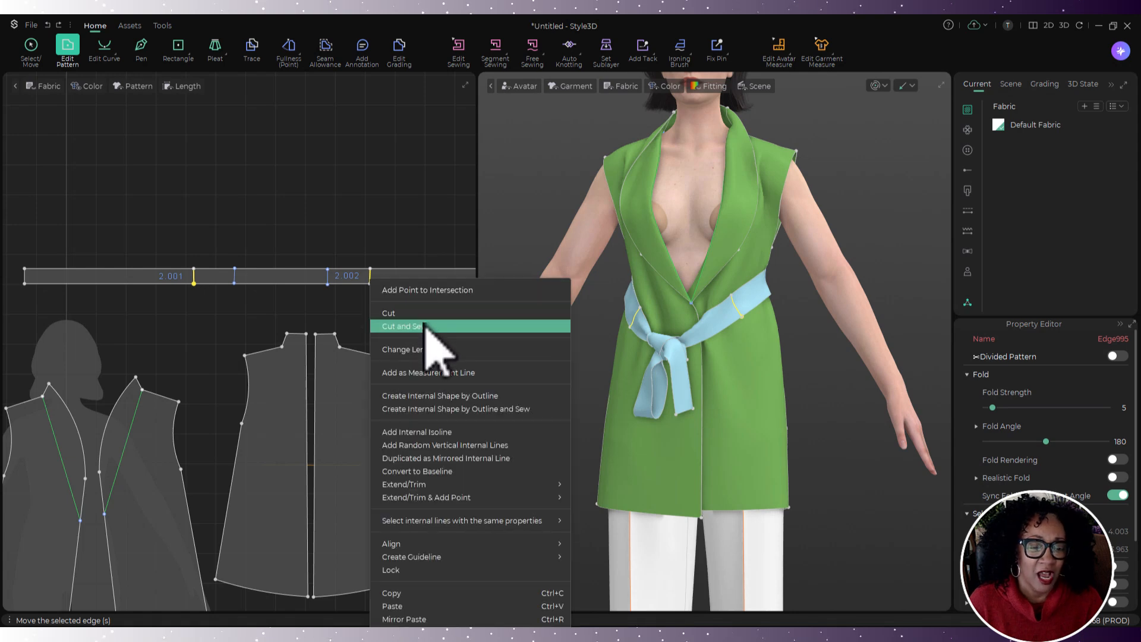
left_click(425, 328)
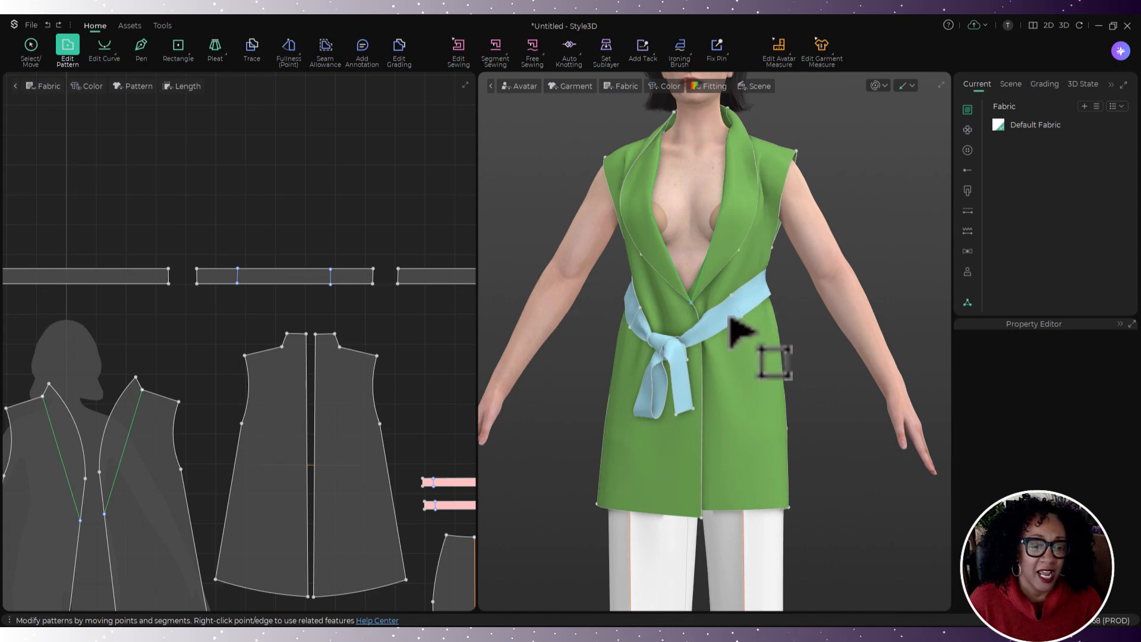
scroll(400, 306, "down", 3)
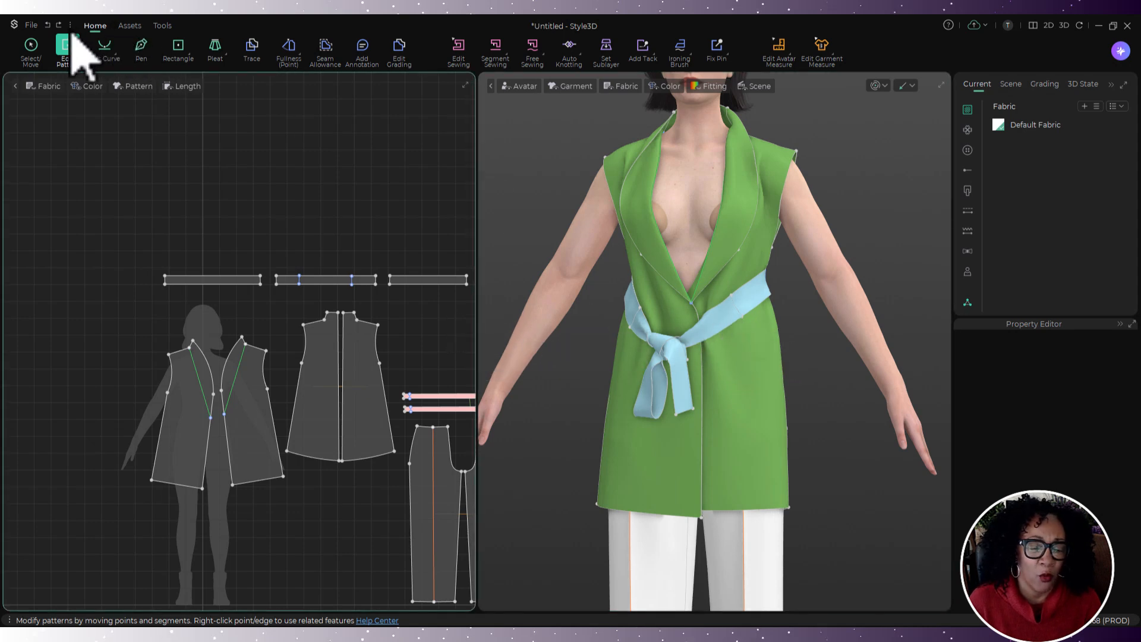
left_click(31, 48)
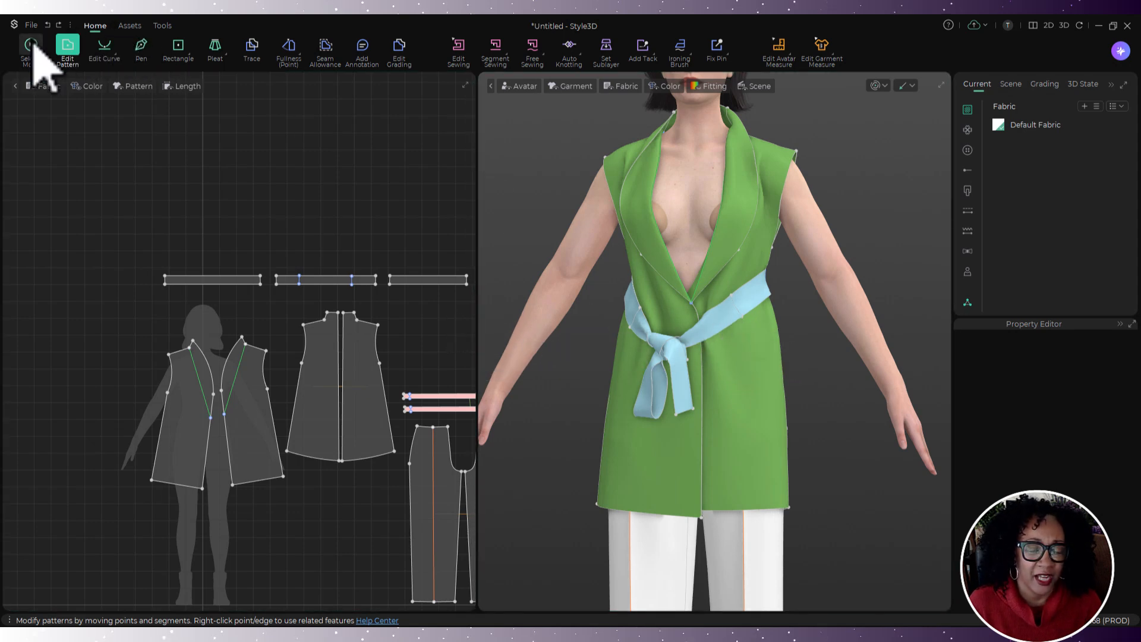
left_click(725, 341)
left_click(181, 252)
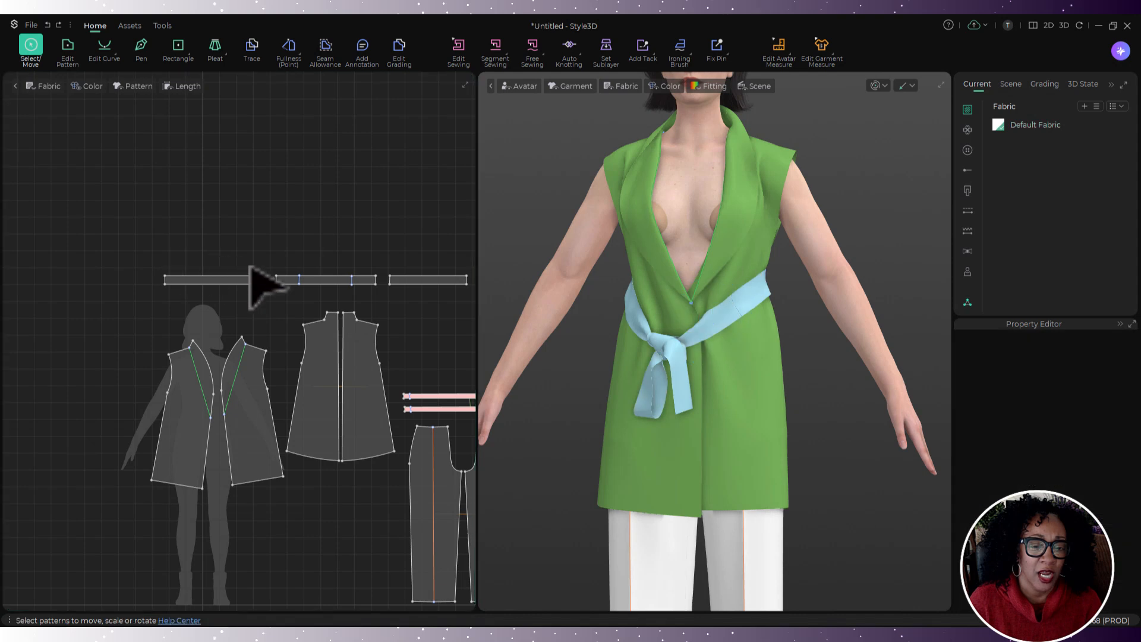
- Shorten the left belt piece to about 18.5 in by moving its cut end edge inward
left_click(67, 49)
left_click(258, 281)
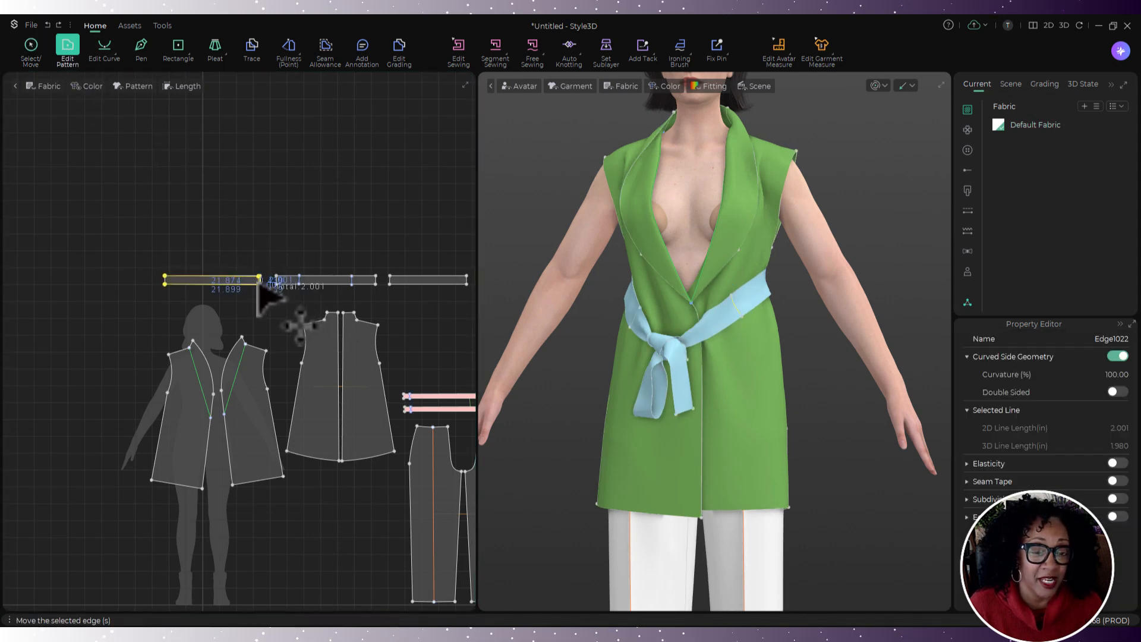
left_click_drag(246, 287, 244, 285)
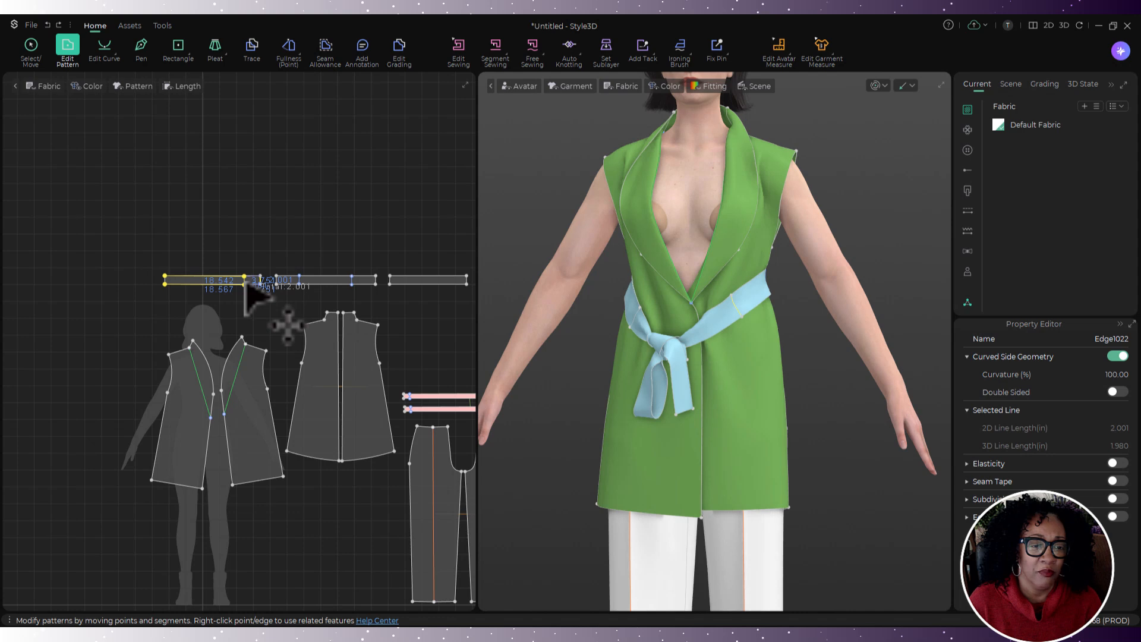
left_click(346, 278)
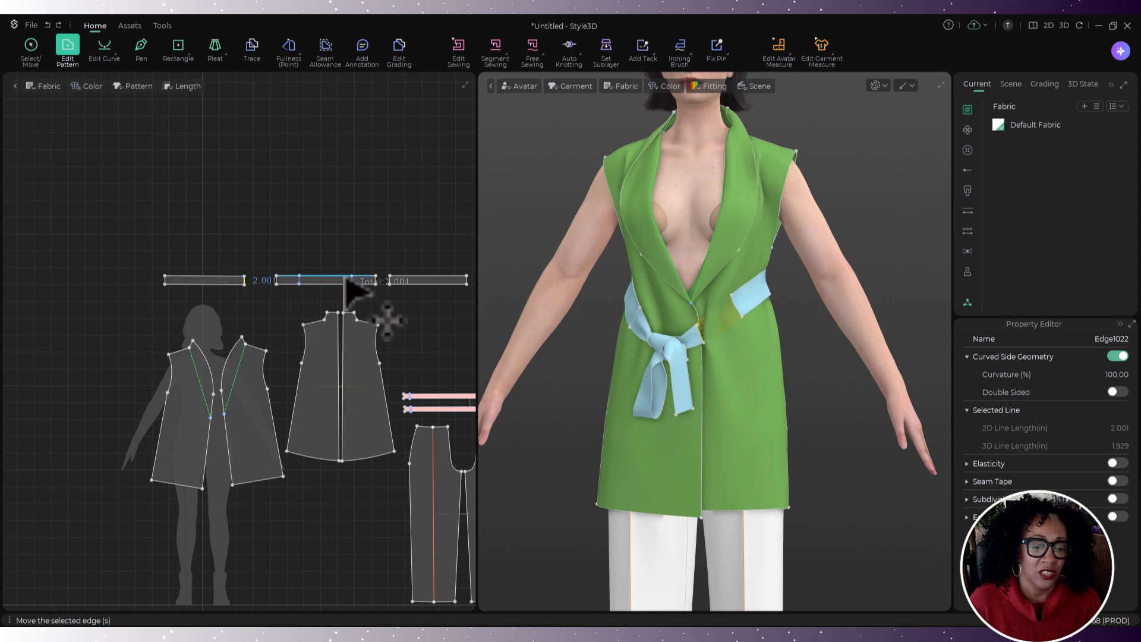
- Try to shorten the right belt piece by moving its cut end edge inward
left_click(390, 284)
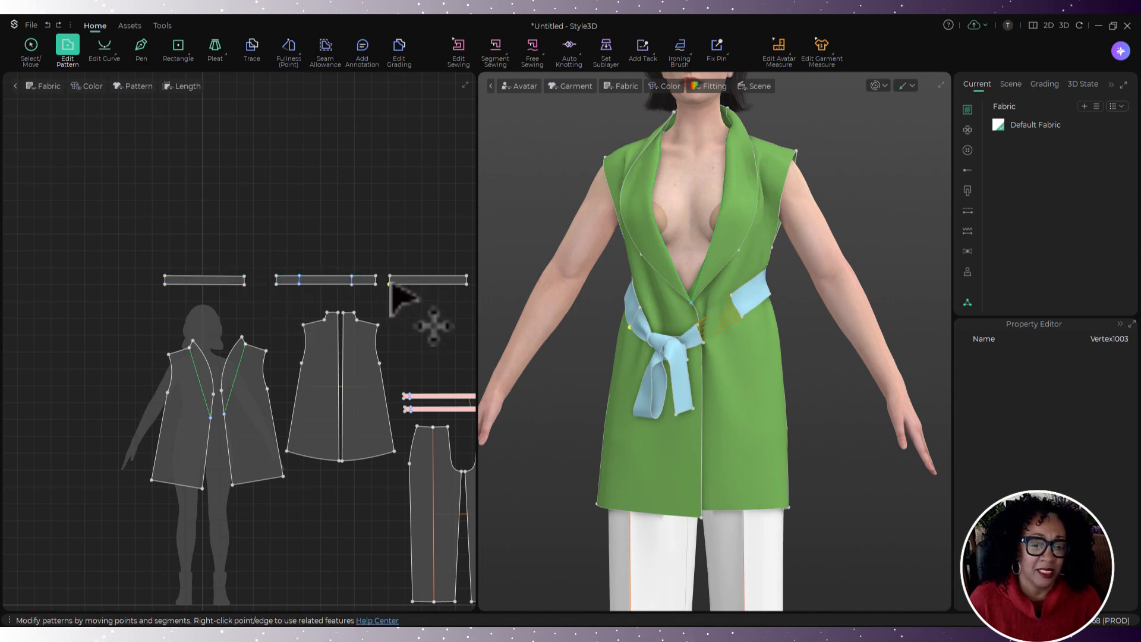
left_click(397, 282)
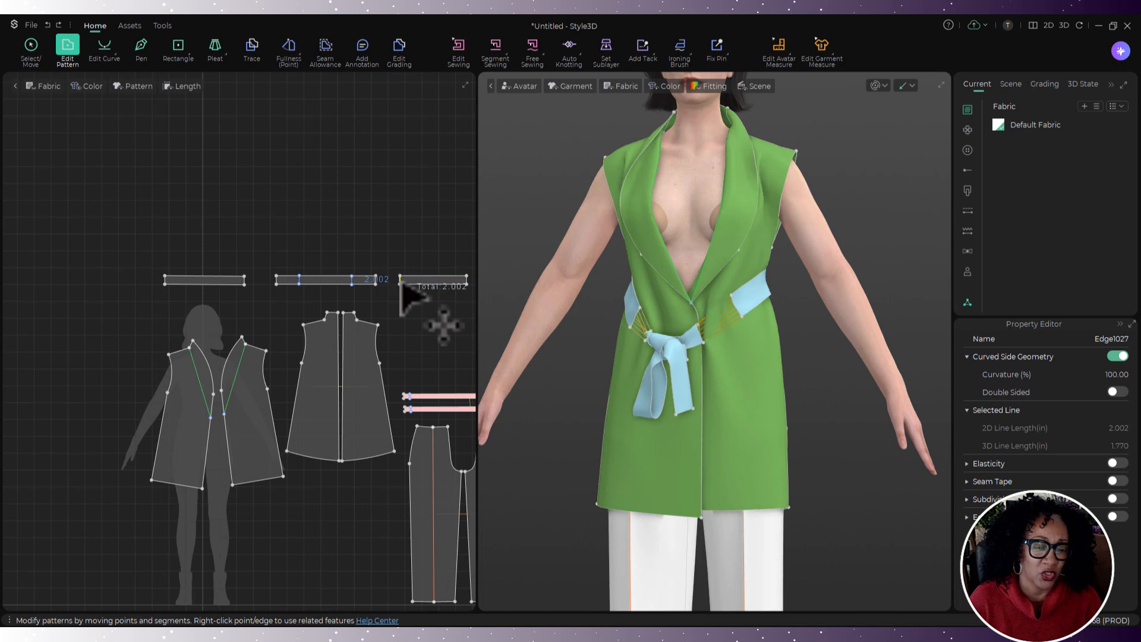
left_click(396, 284)
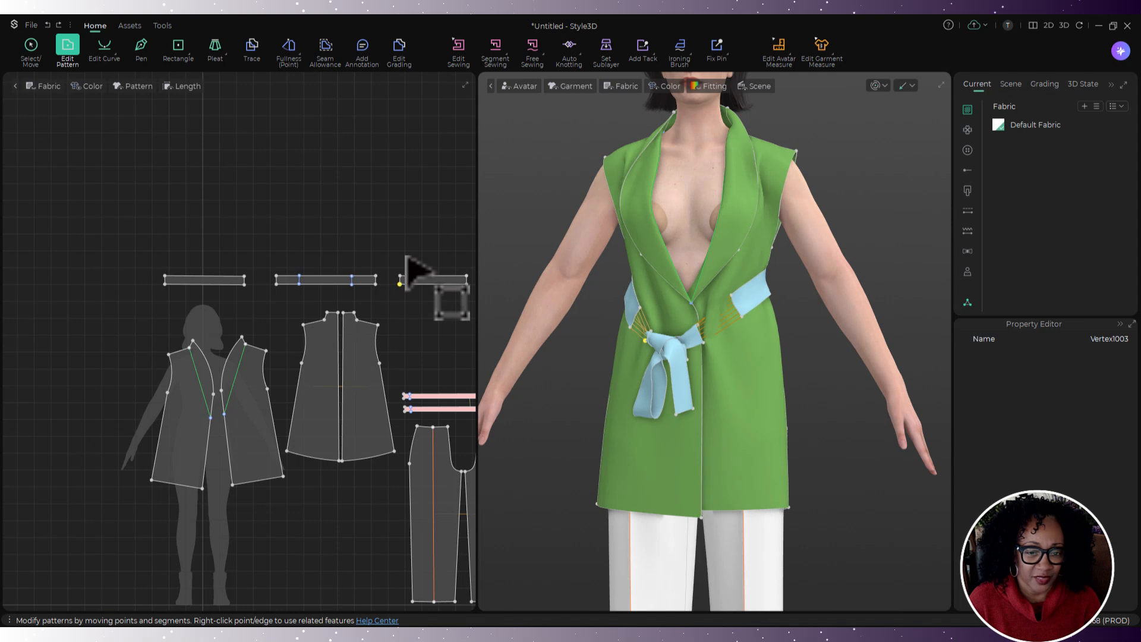
left_click(405, 257)
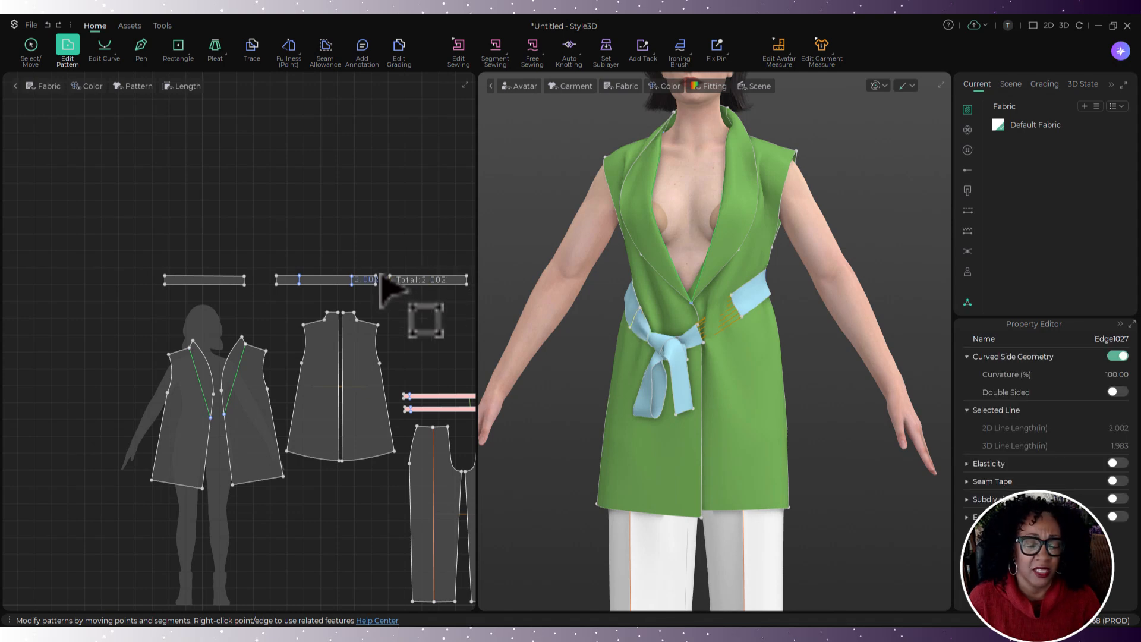
- Shorten the middle belt piece's right end to about 20.4 in and move its right internal line closer to that end
scroll(378, 279, "up", 2)
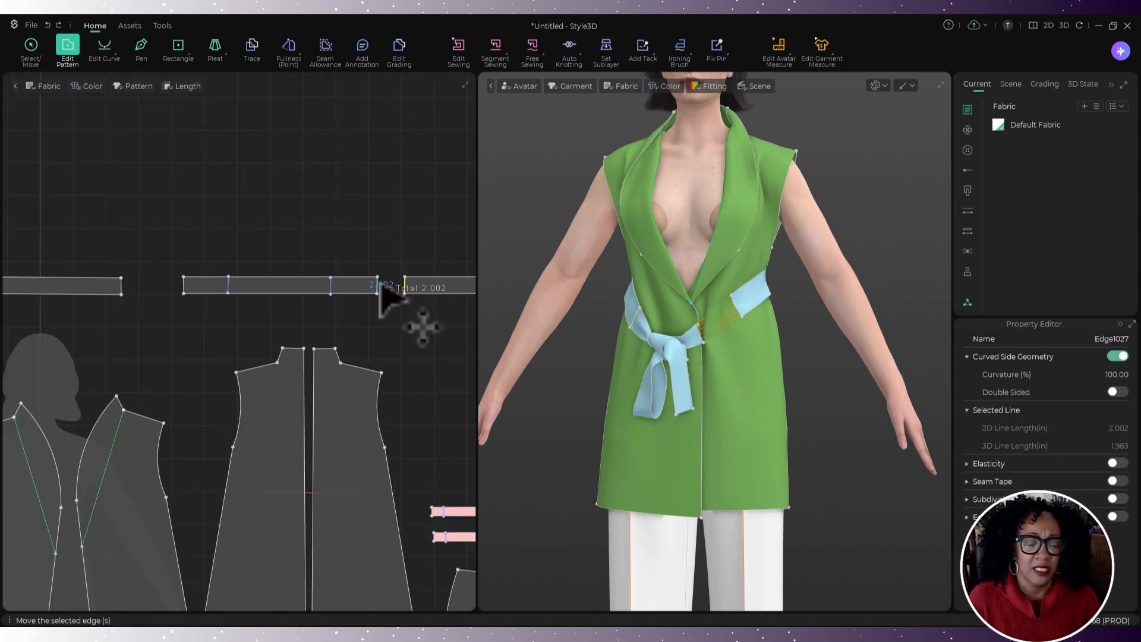
left_click_drag(378, 284, 359, 286)
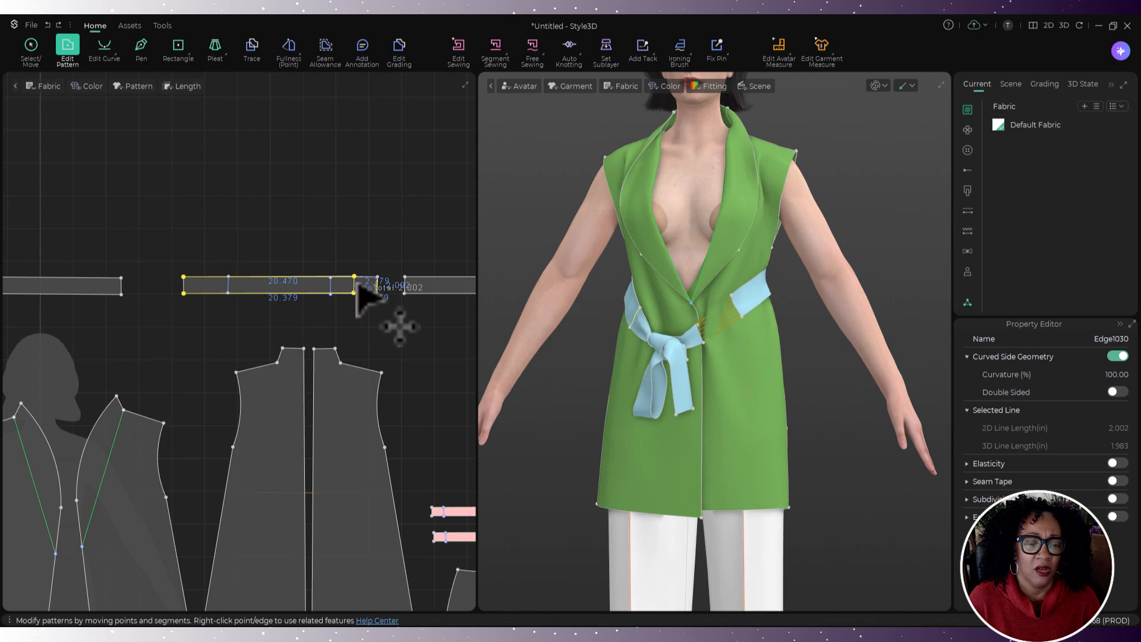
left_click(333, 286)
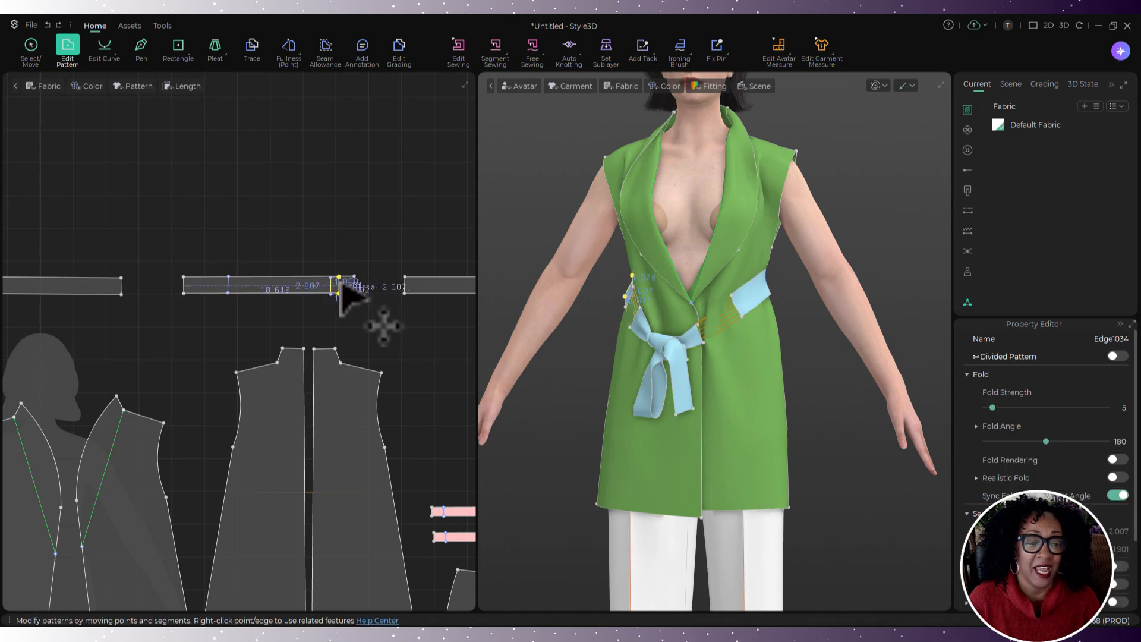
left_click(395, 219)
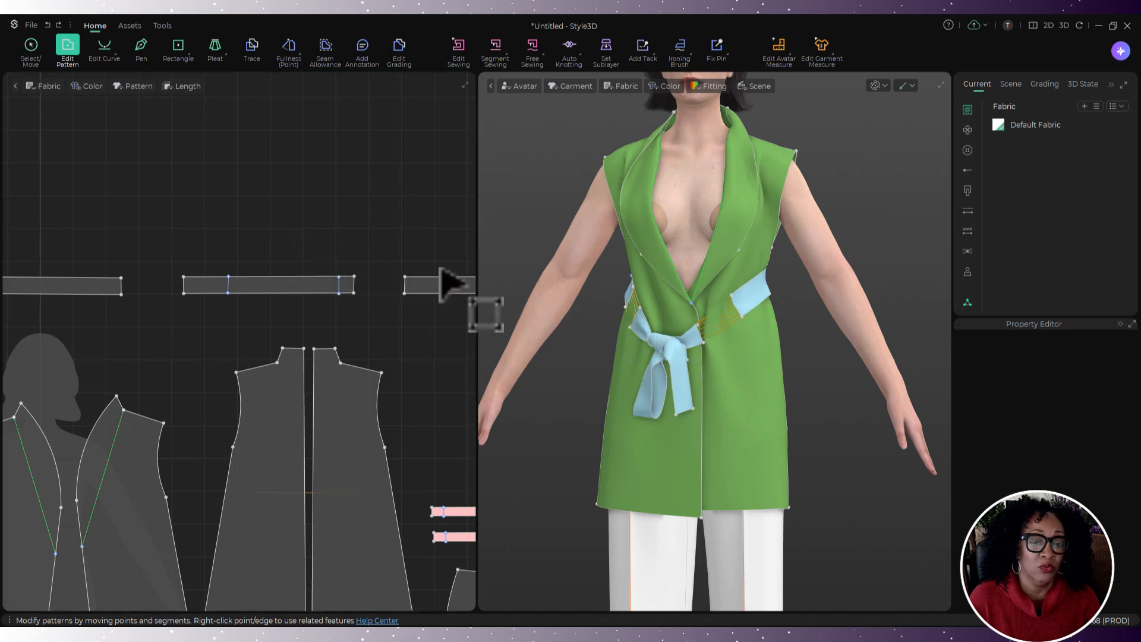
- Select all three belt pieces and unfreeze them together
left_click(32, 47)
left_click(66, 284)
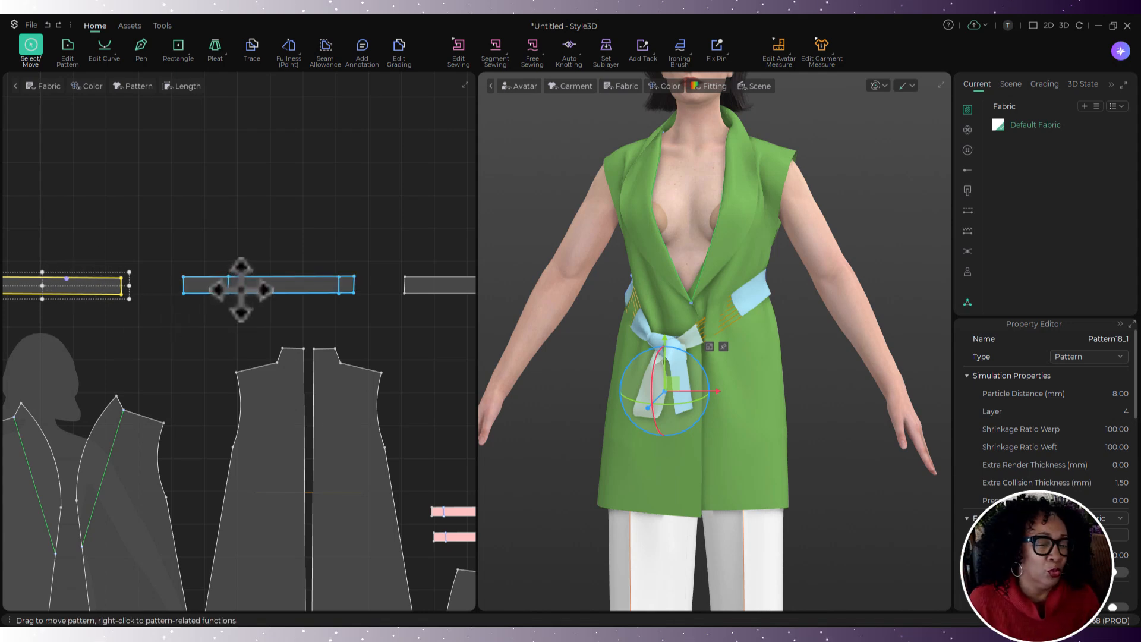
left_click(241, 289, "shift")
left_click(411, 285, "shift")
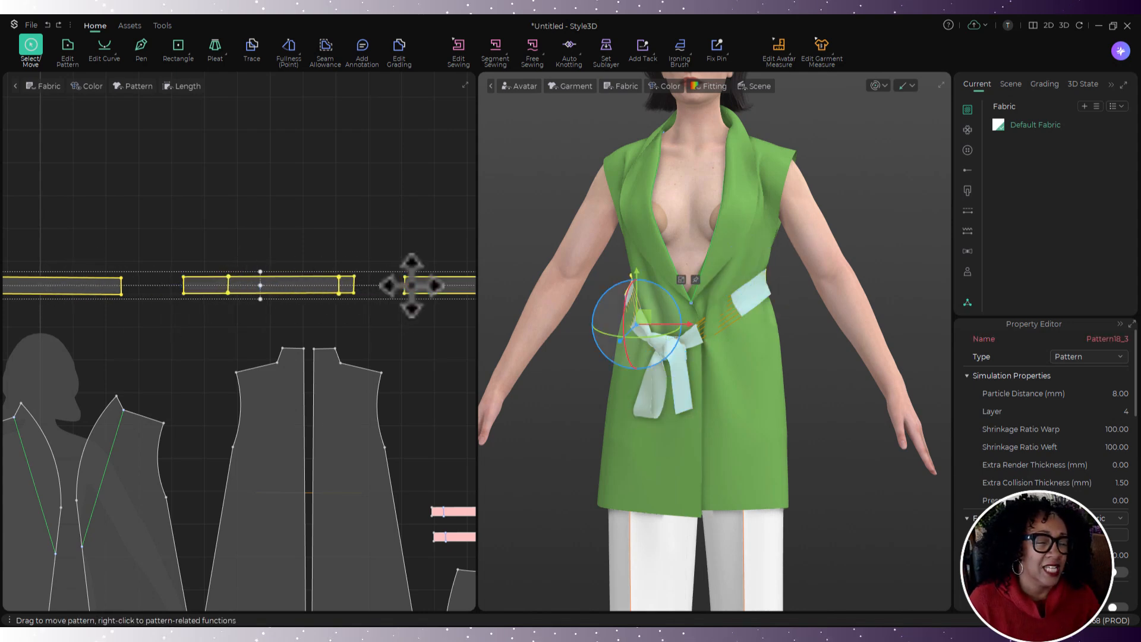
right_click(411, 285)
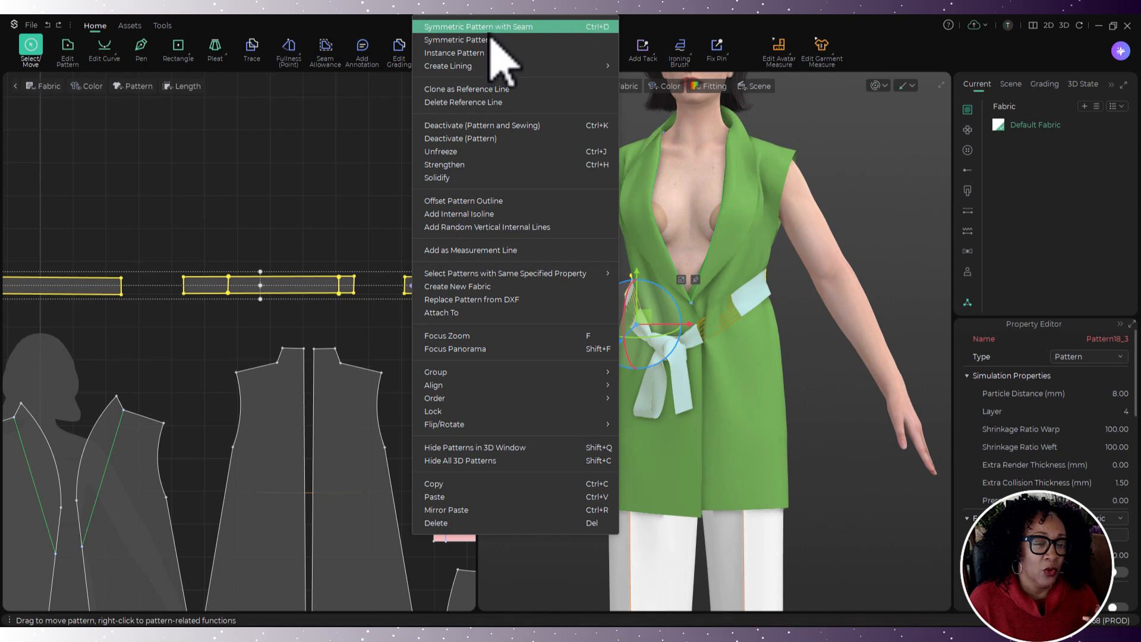
left_click(480, 153)
left_click(398, 161)
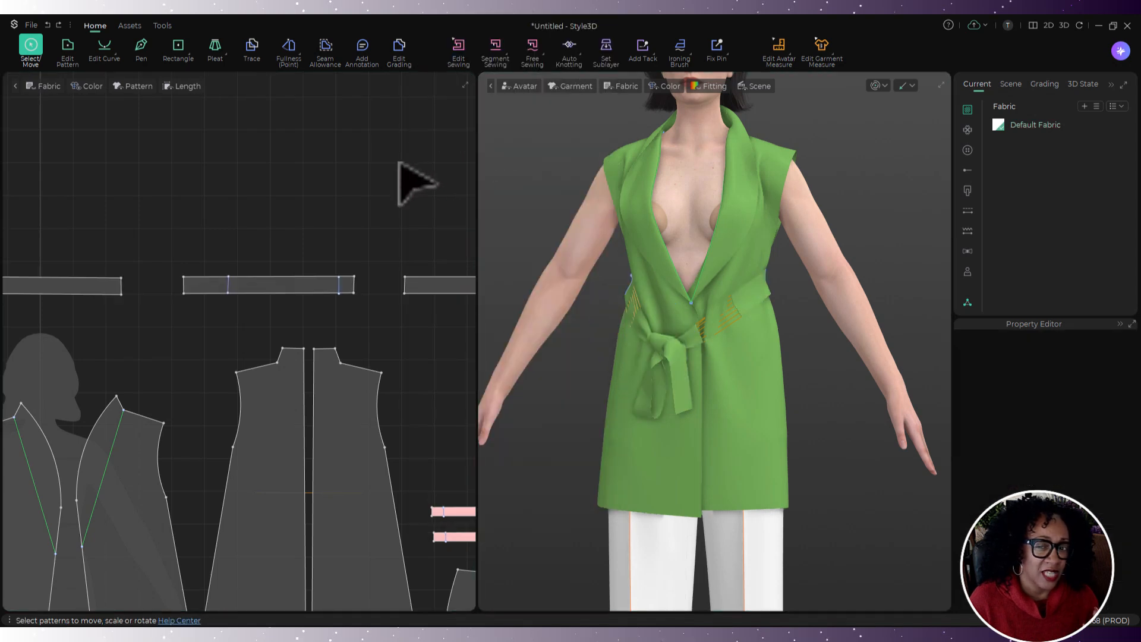
- Simulate the top with the shortened belt and pull the knot and the side belt section into place at the waist
key("space")
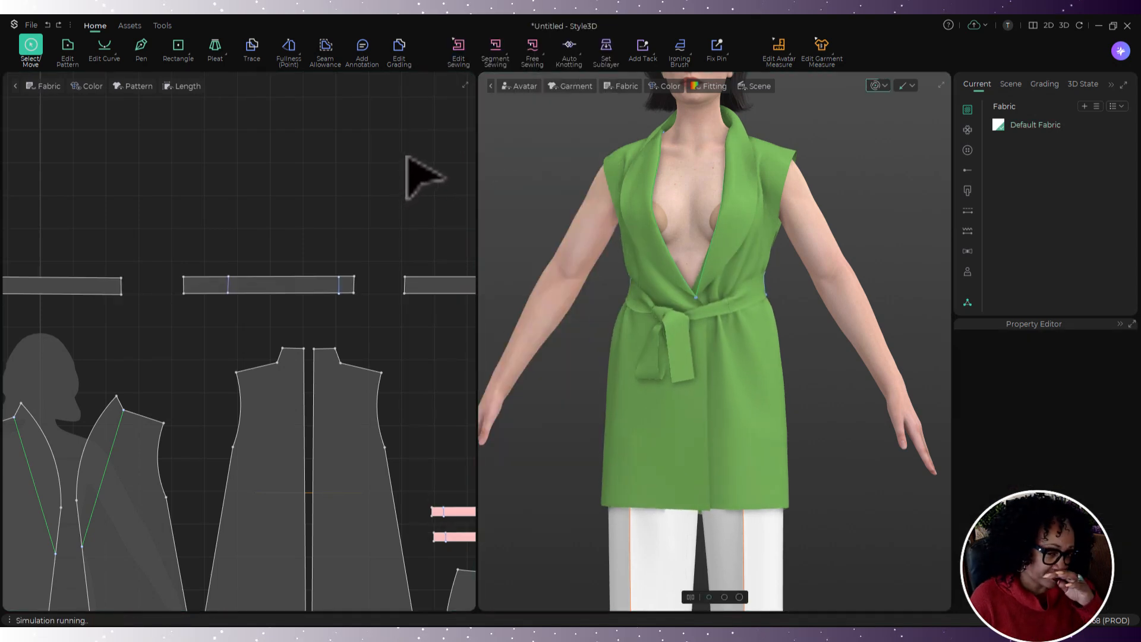
scroll(661, 374, "up", 1)
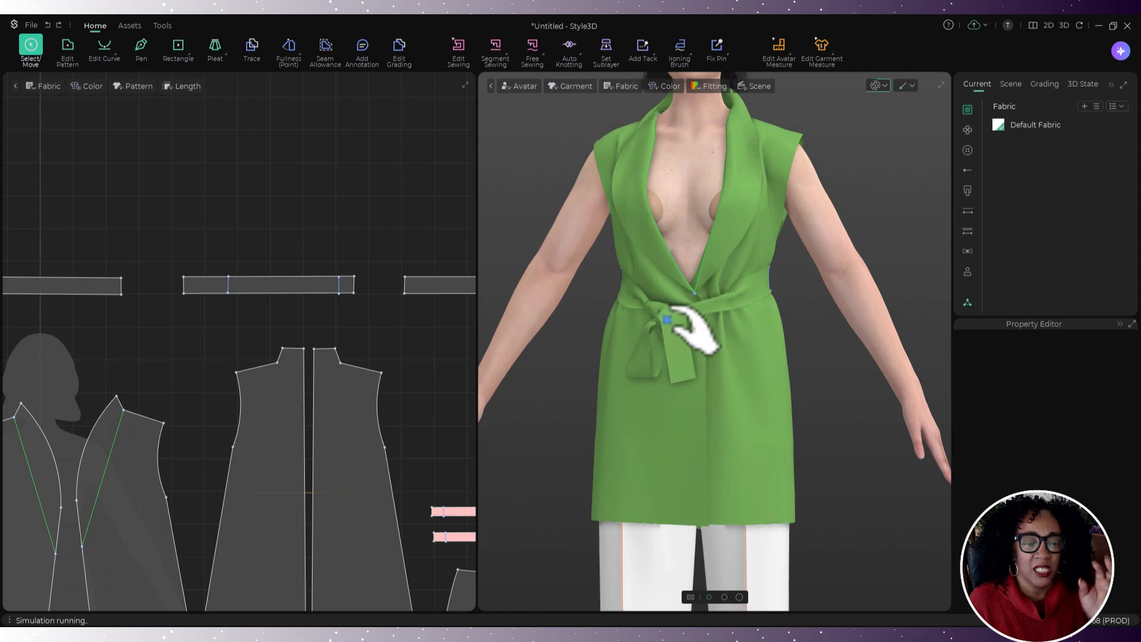
right_click_drag(774, 371, 747, 331)
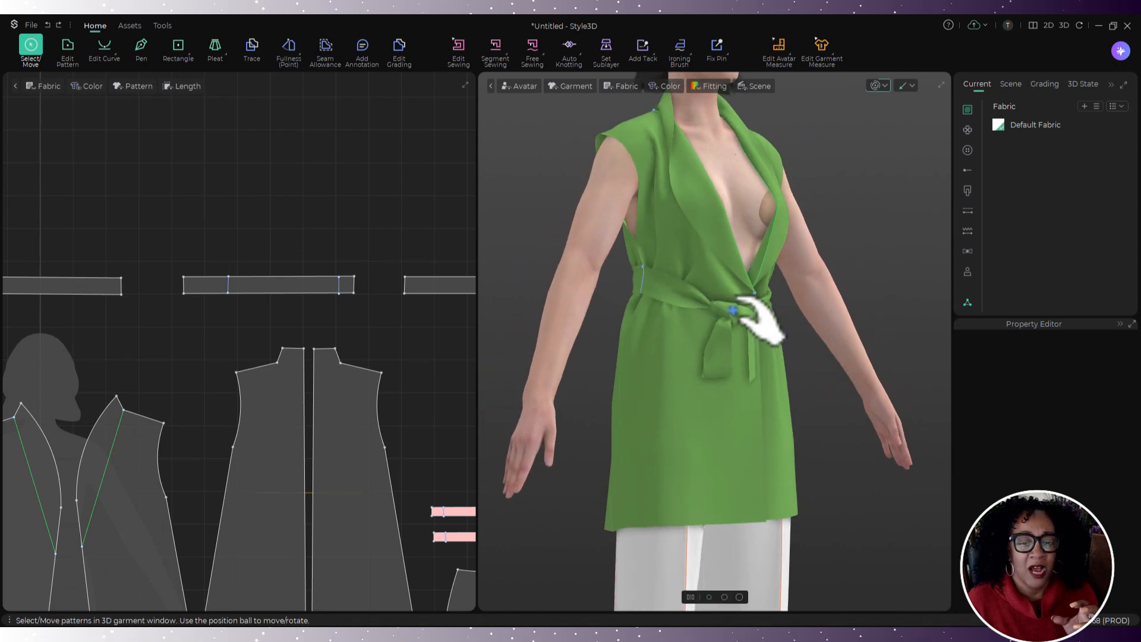
left_click(750, 309)
left_click_drag(750, 310, 772, 297)
mouse_move(772, 296)
right_mouse_down()
mouse_move(738, 328)
mouse_move(793, 297)
right_mouse_up()
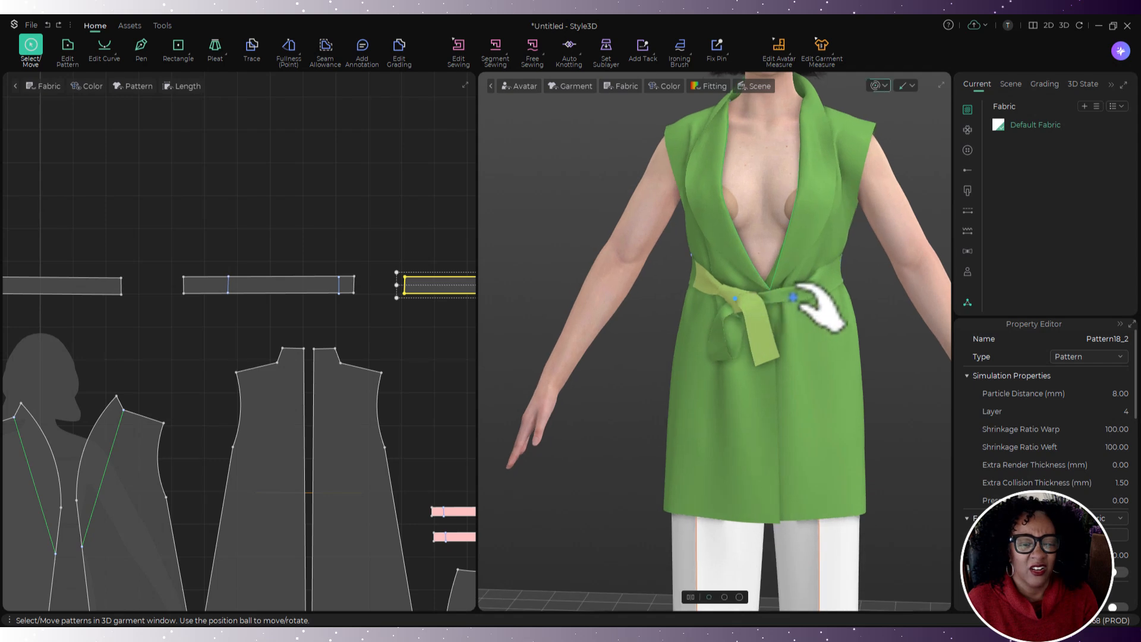
mouse_move(812, 288)
left_mouse_down()
mouse_move(835, 290)
mouse_move(837, 274)
mouse_move(824, 312)
mouse_move(825, 287)
mouse_move(802, 270)
mouse_move(815, 269)
left_mouse_up()
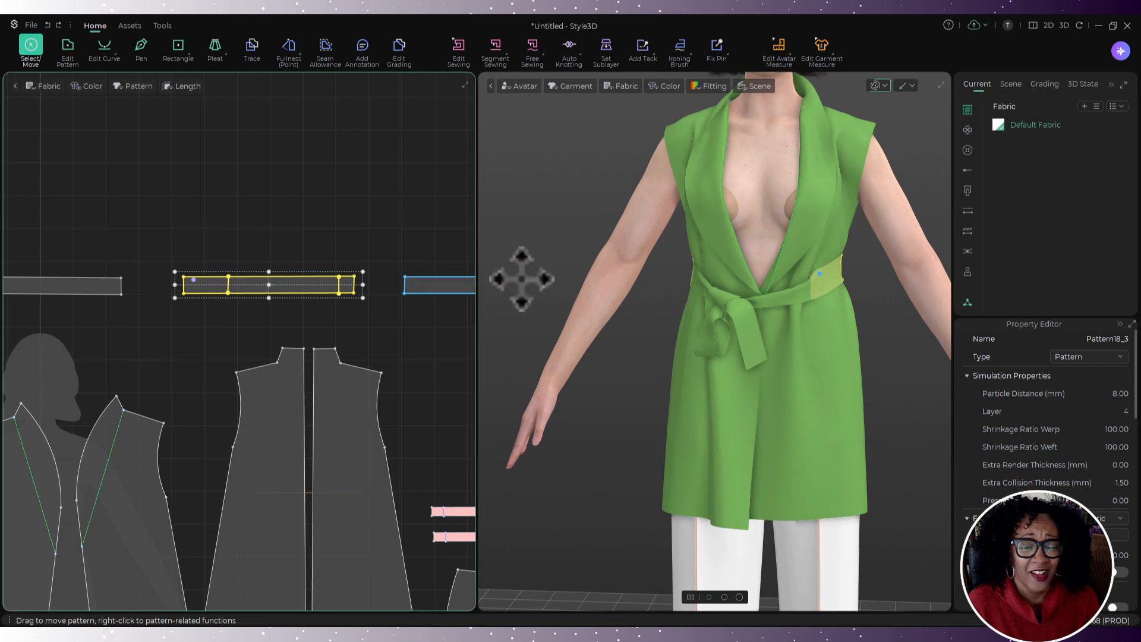
- Identify the belt piece with the loop and shorten it slightly further by moving its sewn end edge inward
left_click(773, 295)
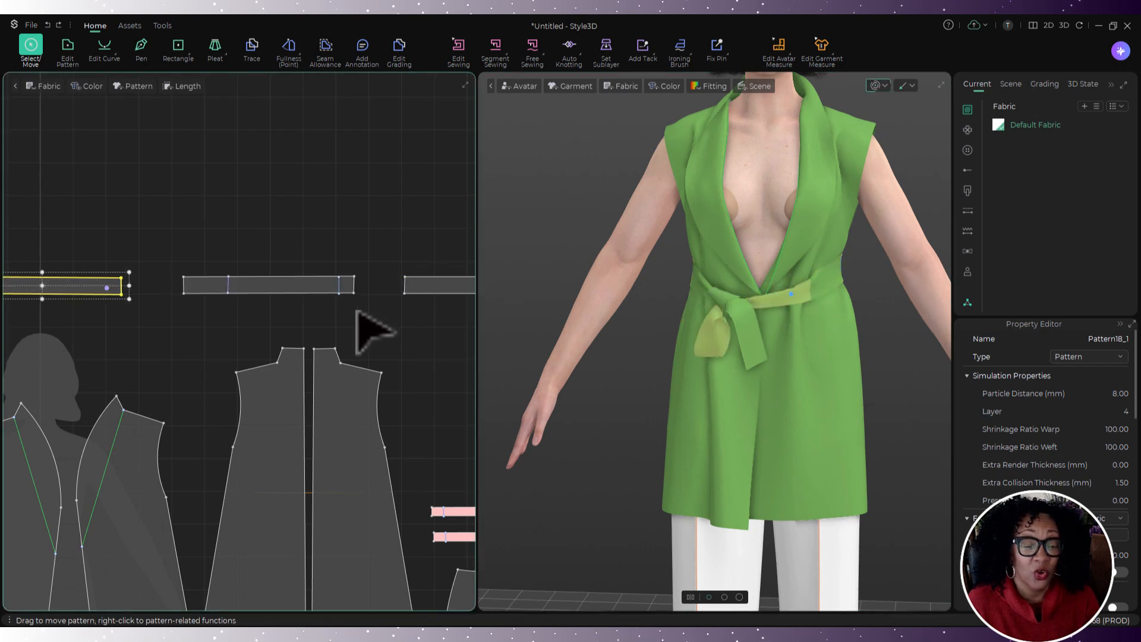
right_click_drag(428, 321, 502, 315)
left_click(193, 245)
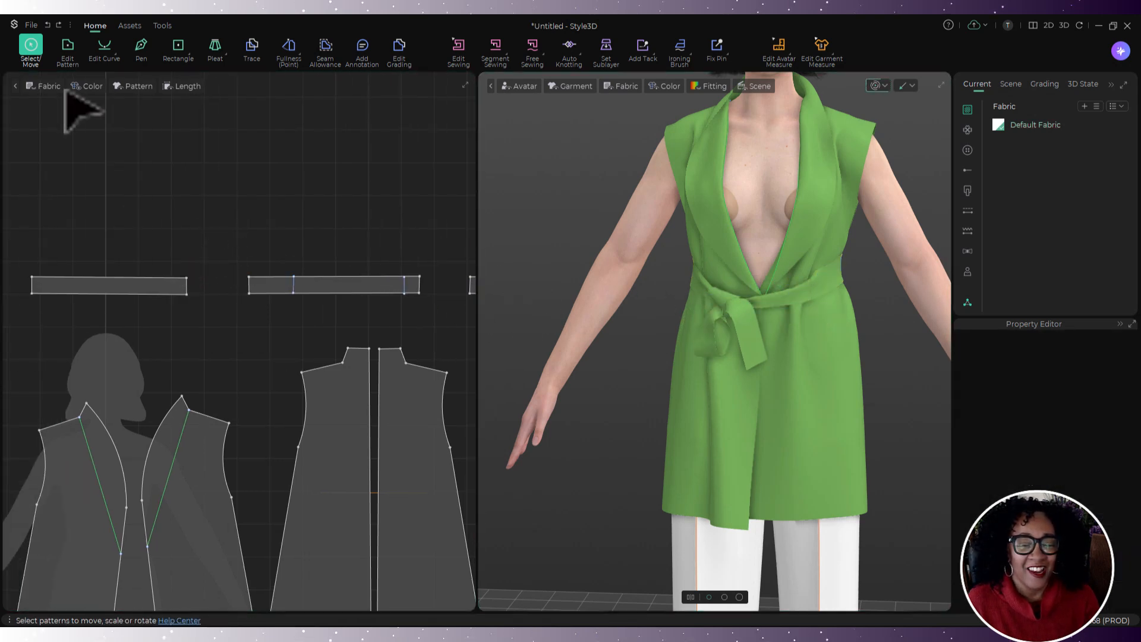
left_click(67, 48)
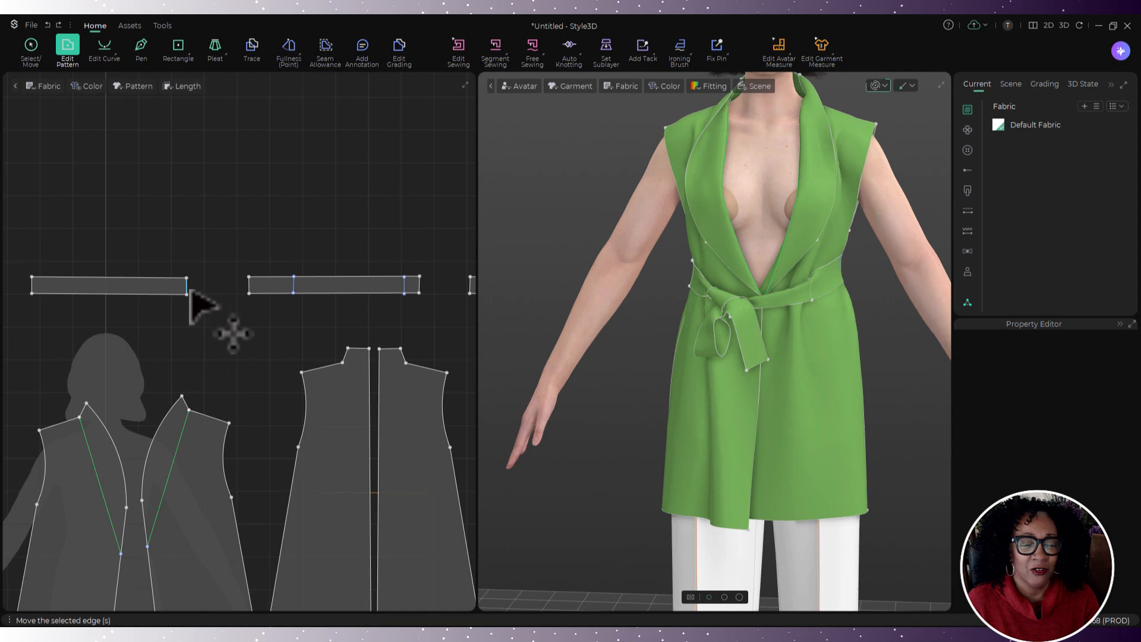
left_click_drag(189, 290, 176, 290)
left_click(188, 241)
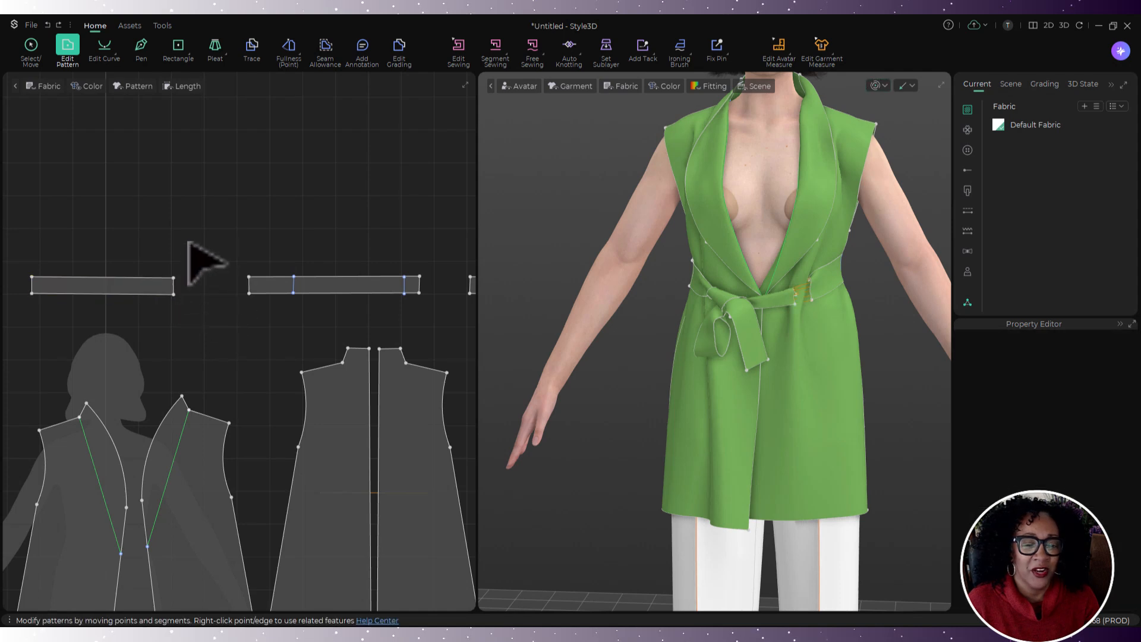
- Simulate the top again and pull both front panels into a neat wrap overlap above the knot
key("space")
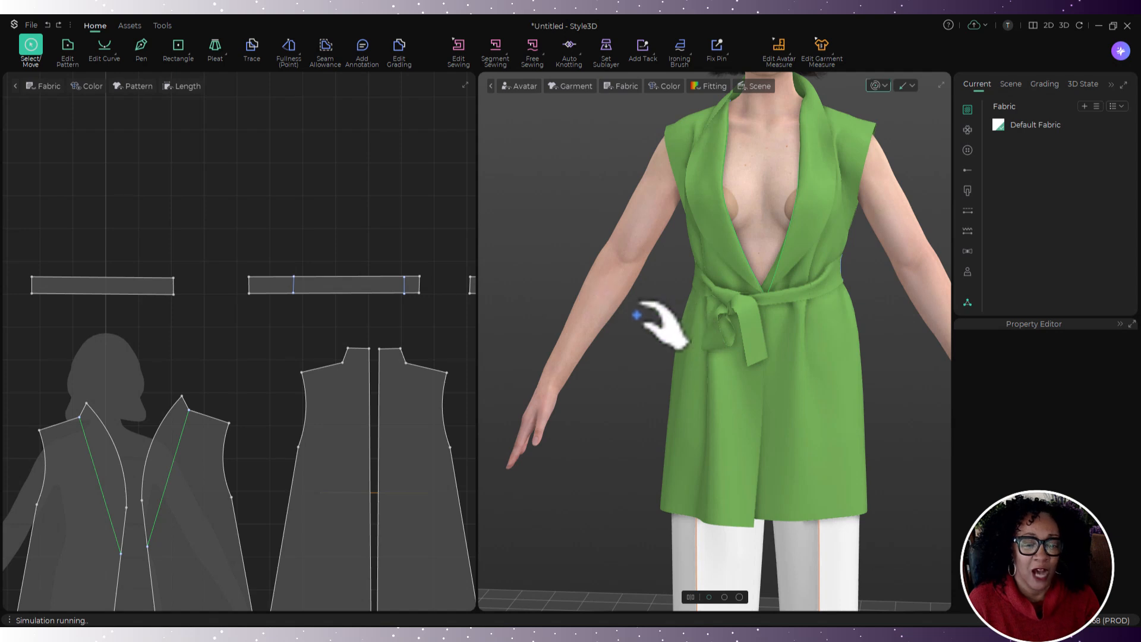
right_click_drag(665, 330, 707, 350)
left_click_drag(780, 283, 809, 288)
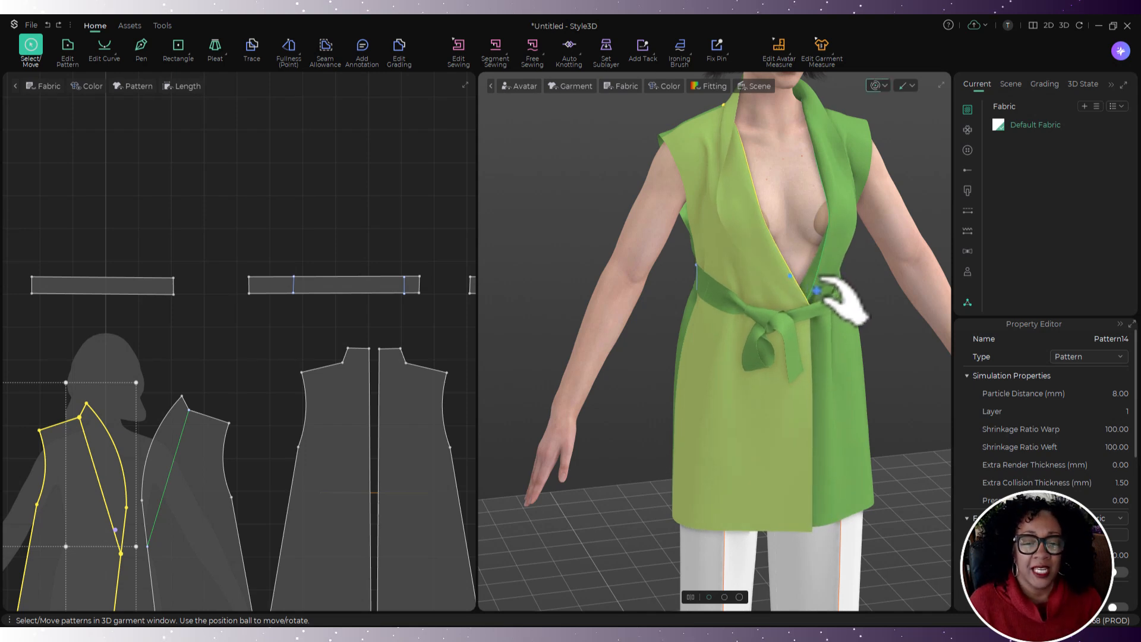
left_click(819, 289)
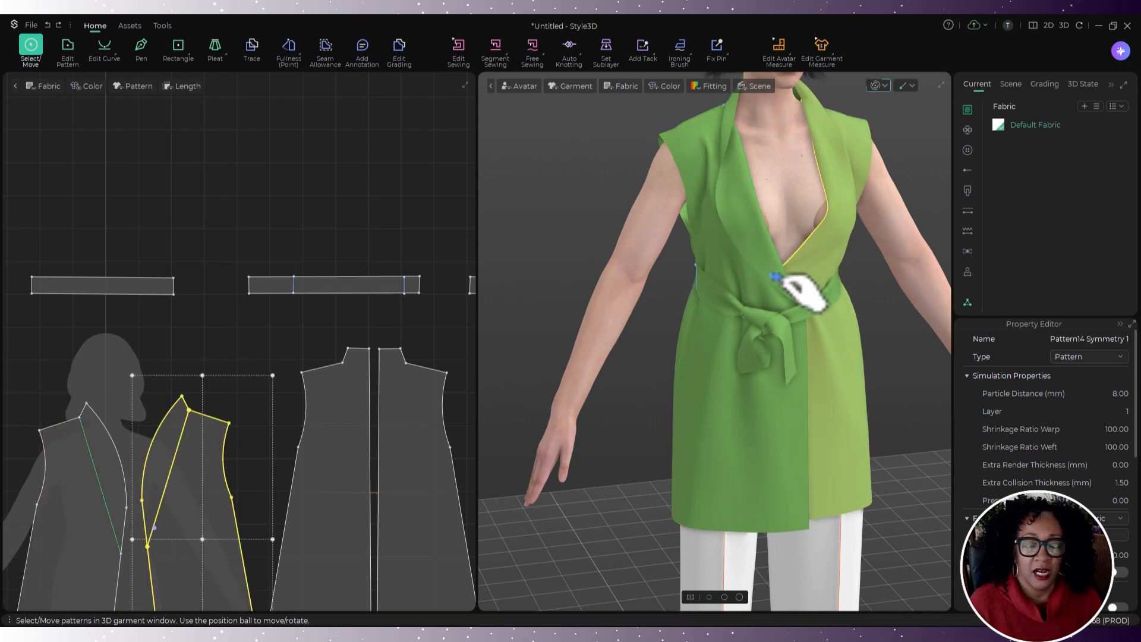
left_click(305, 164)
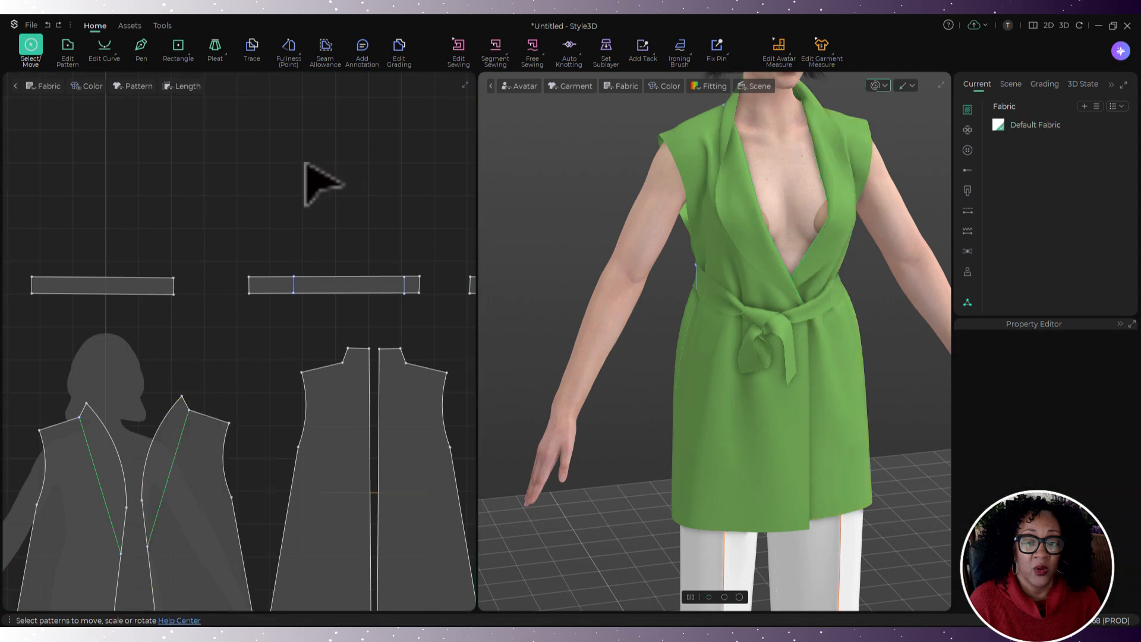
- Merge the three belt pieces back into one continuous strip along their adjoining end edges
left_click(67, 46)
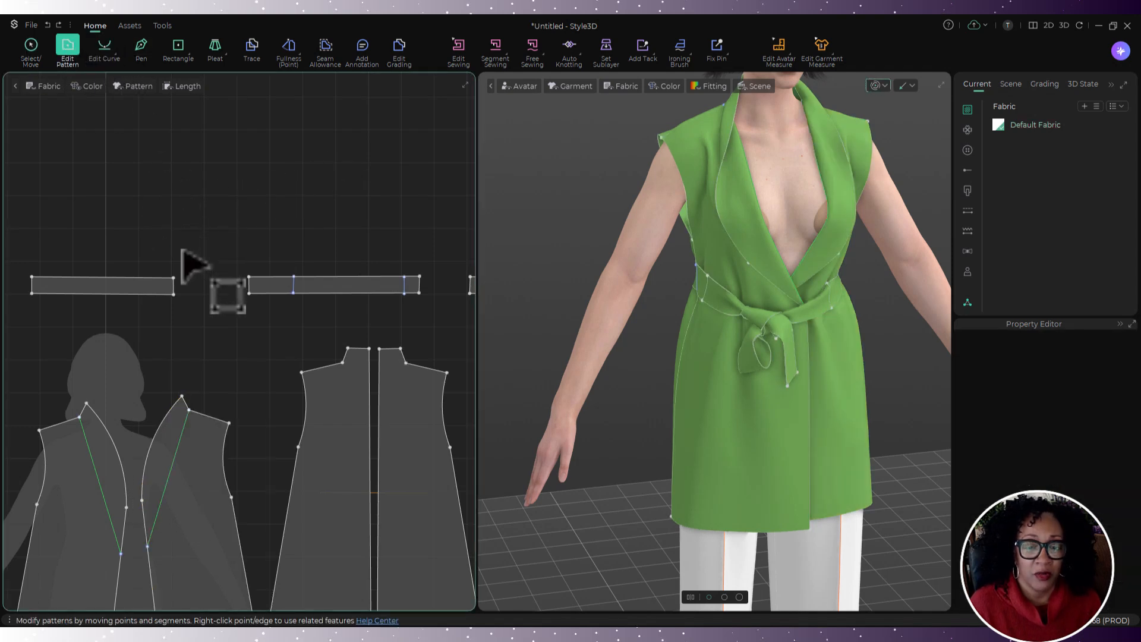
left_click(174, 290)
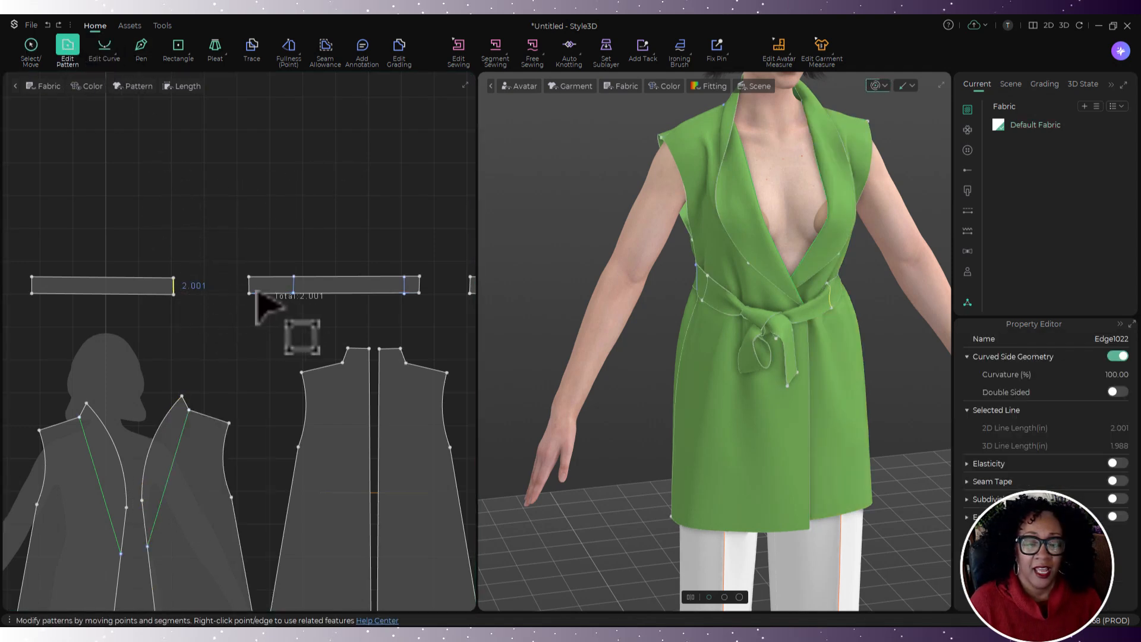
right_click(251, 291)
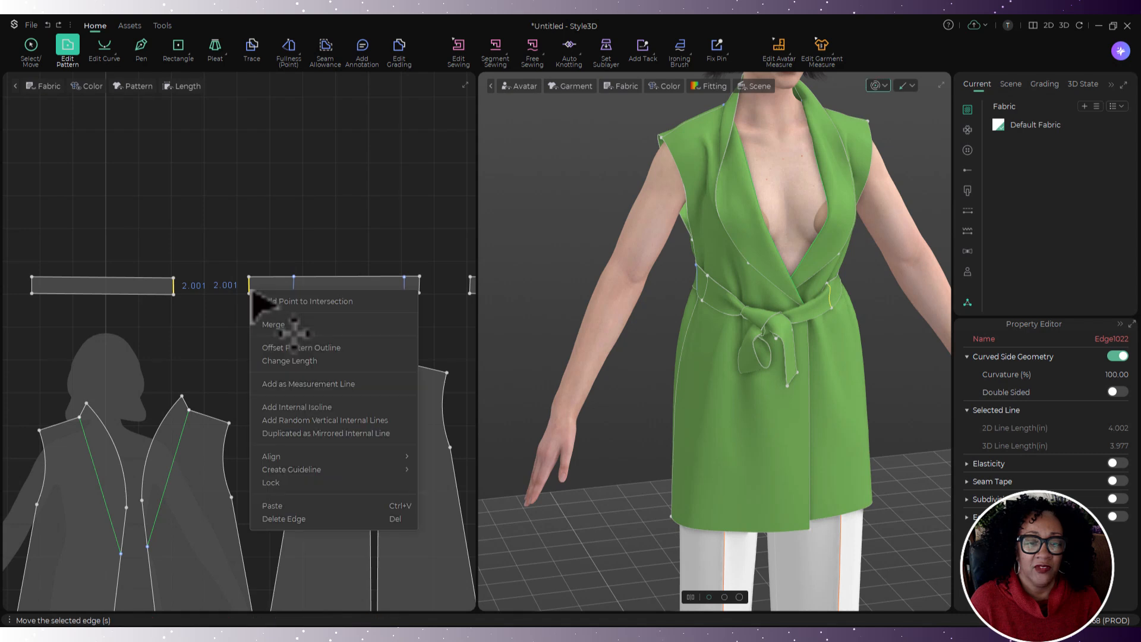
left_click(294, 324)
middle_click_drag(380, 229, 184, 213)
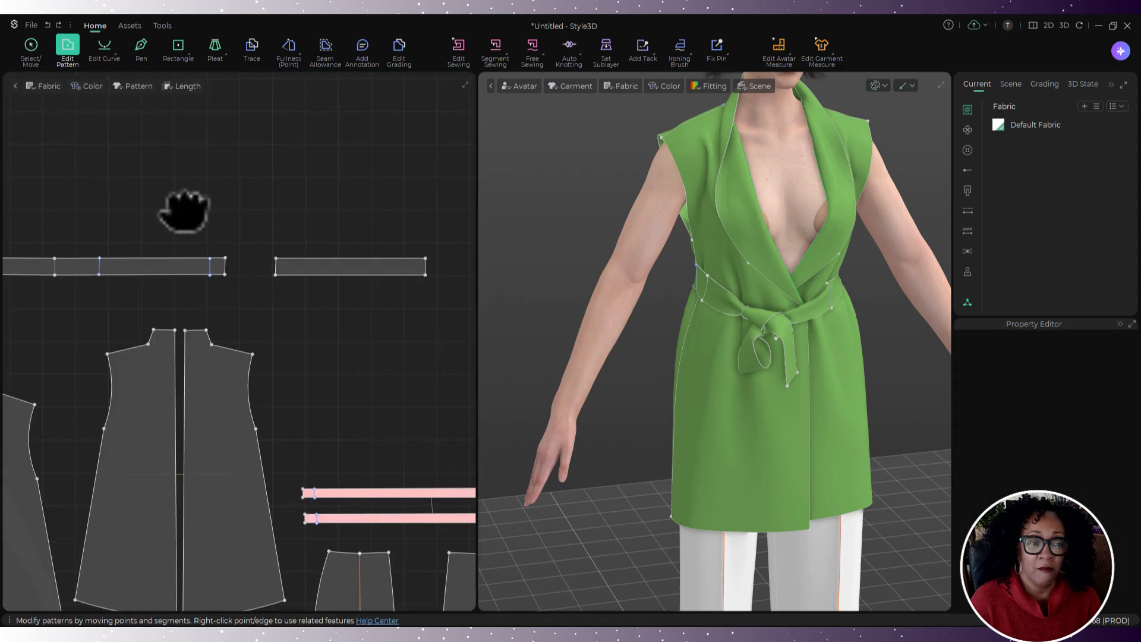
left_click(241, 274)
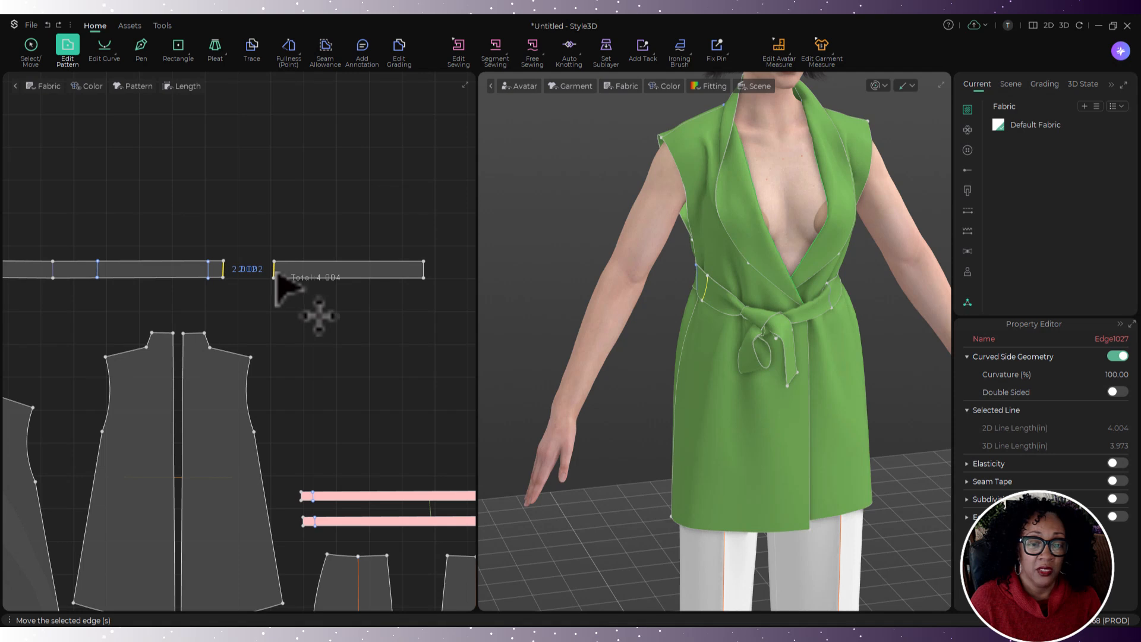
right_click(275, 273)
left_click(309, 301)
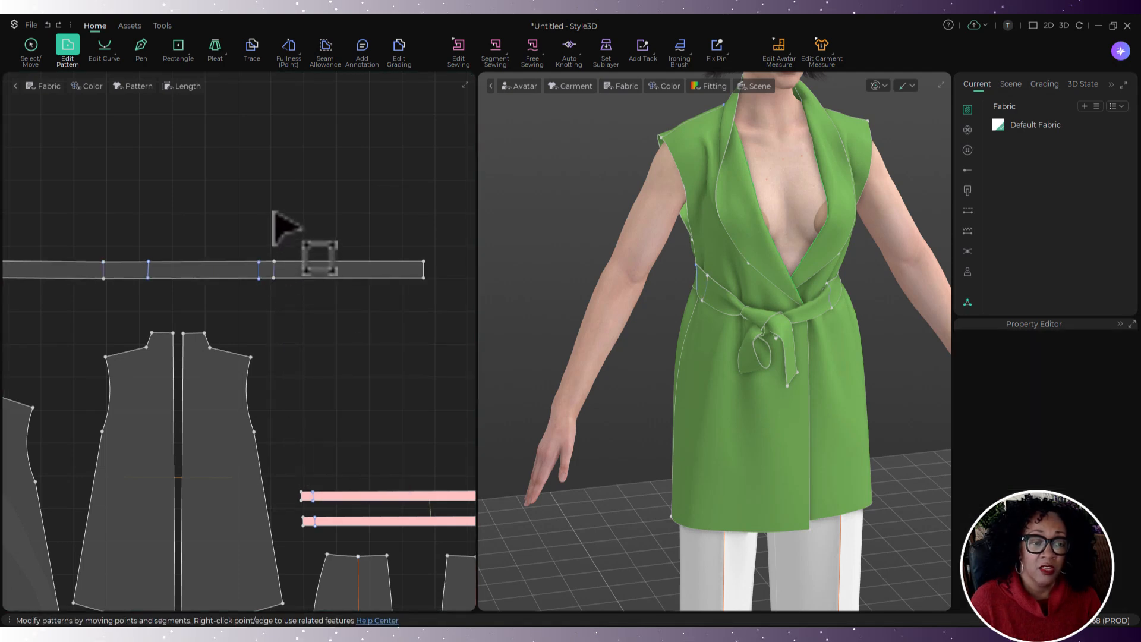
- Simulate the top with the merged belt and pull the overlapping front panel's collar and front edge across the body
key("space")
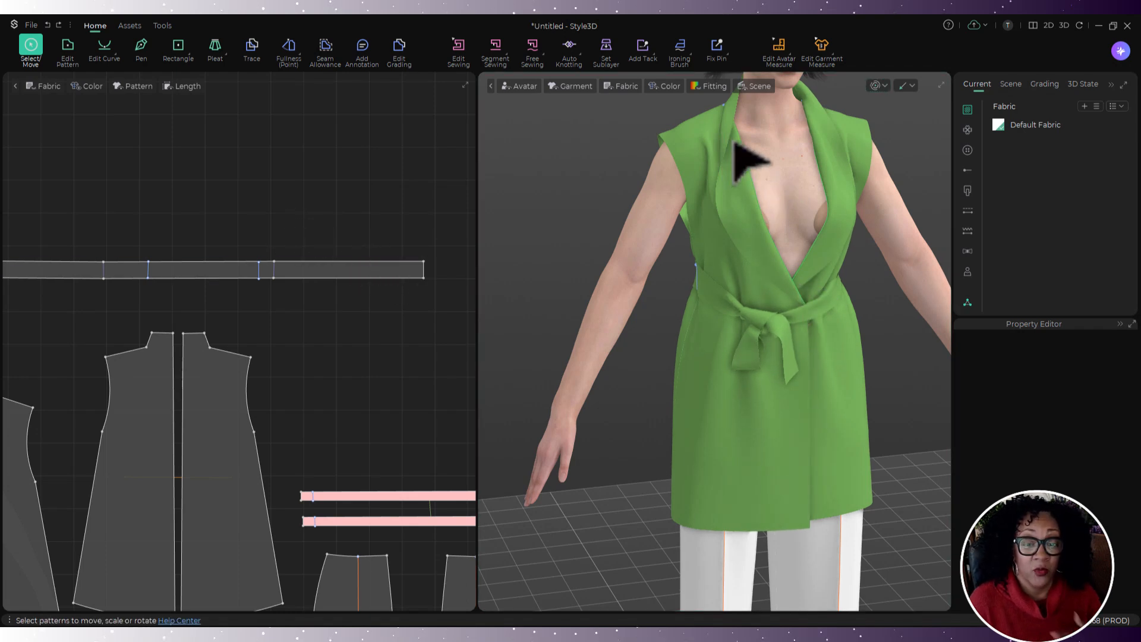
mouse_move(742, 157)
left_mouse_down()
mouse_move(716, 140)
mouse_move(741, 136)
left_mouse_up()
right_click_drag(745, 154, 309, 160)
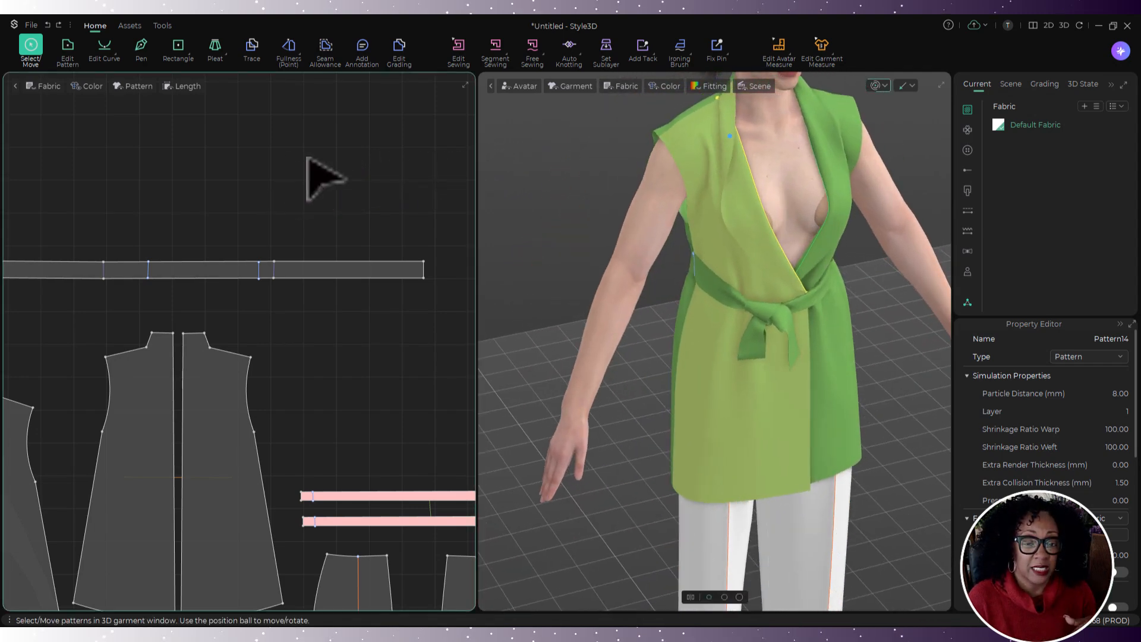
middle_click_drag(795, 226, 779, 436)
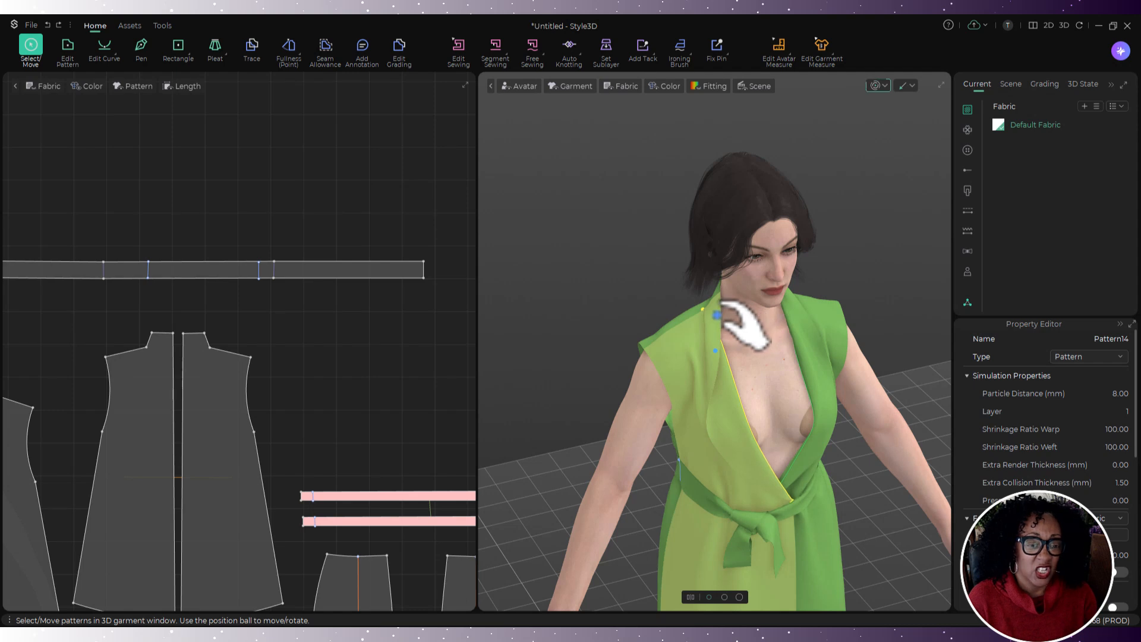
left_click_drag(717, 315, 822, 465)
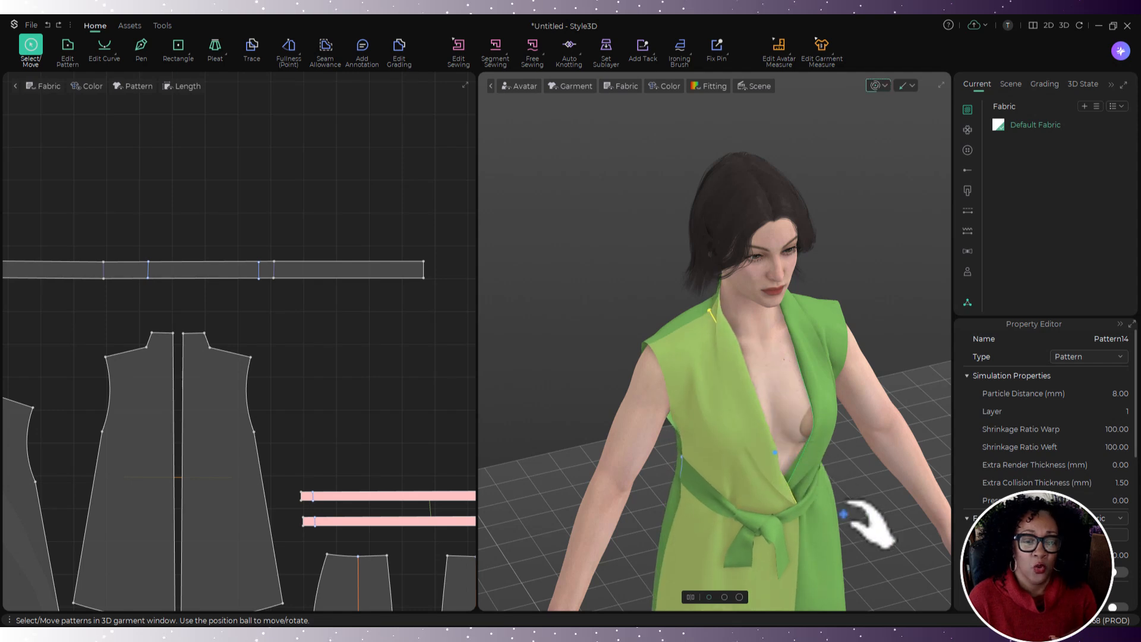
right_click_drag(757, 491, 720, 500)
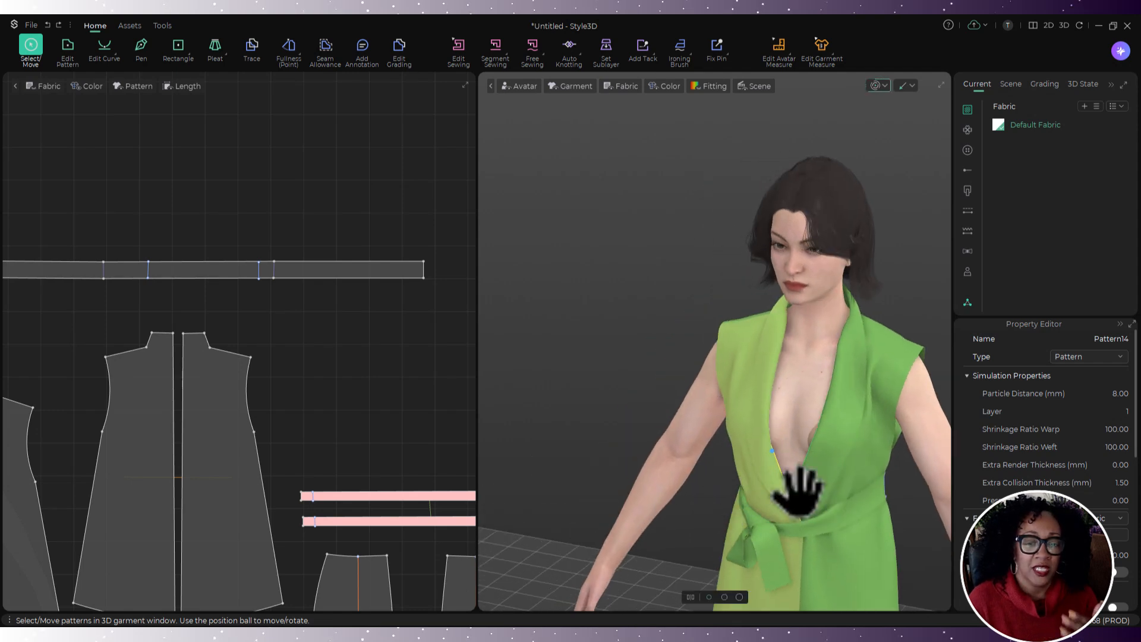
middle_click_drag(802, 492, 786, 342)
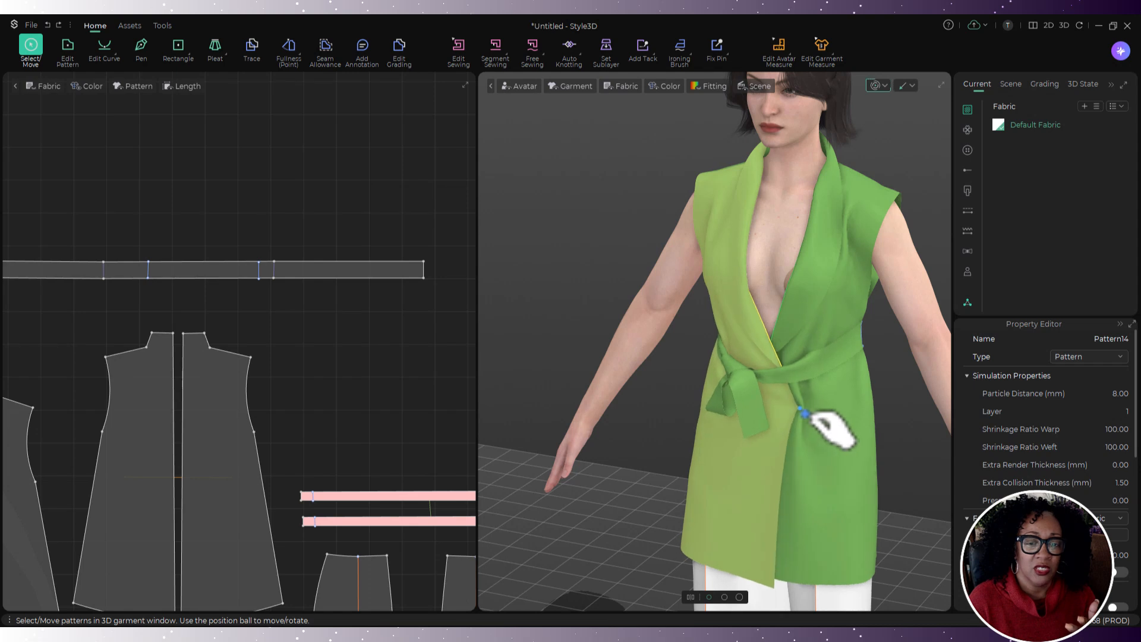
mouse_move(866, 420)
right_mouse_down()
mouse_move(757, 389)
mouse_move(858, 400)
right_mouse_up()
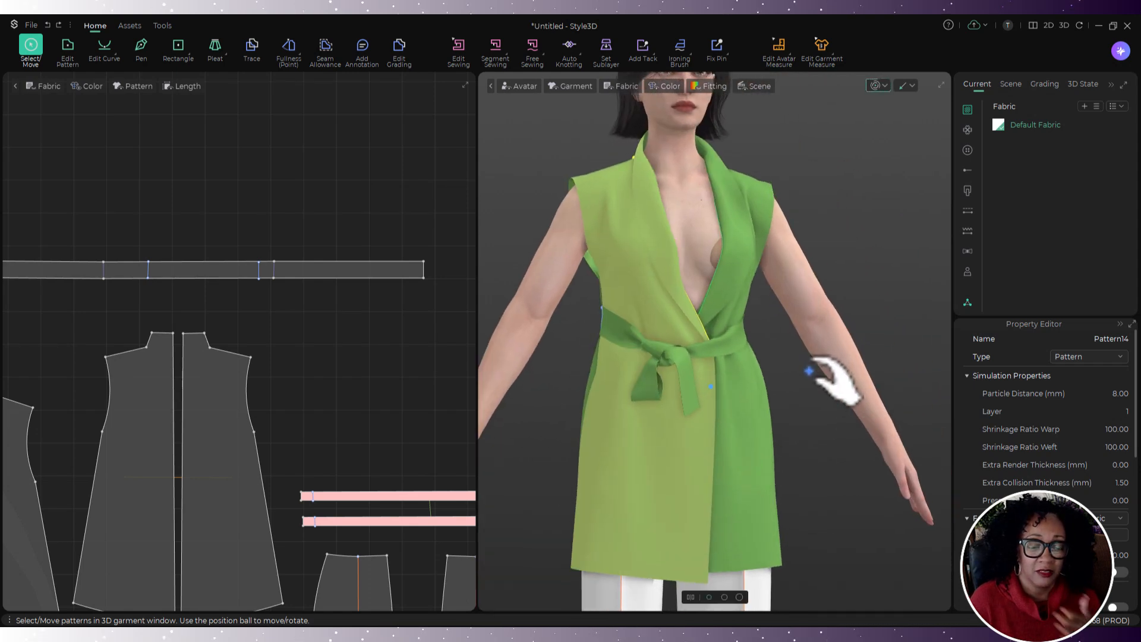
left_click(870, 264)
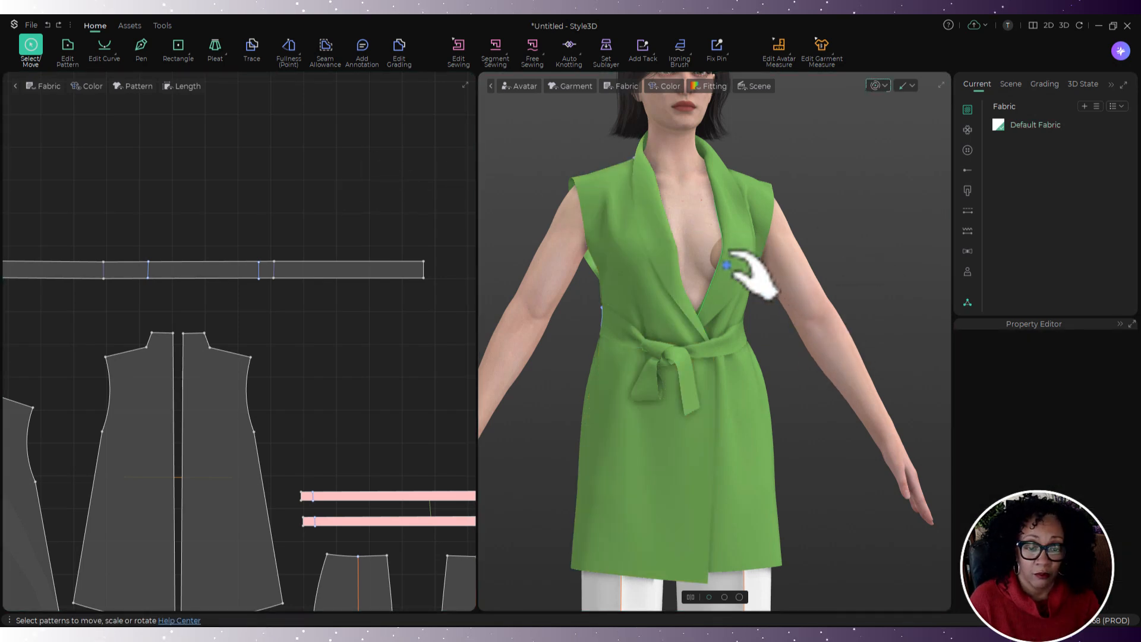
- Pull the underlying front panel's lapel edge inward to narrow the neckline opening, and stop the simulation
left_click_drag(718, 281, 688, 294)
left_click(856, 197)
right_click_drag(853, 196, 853, 234)
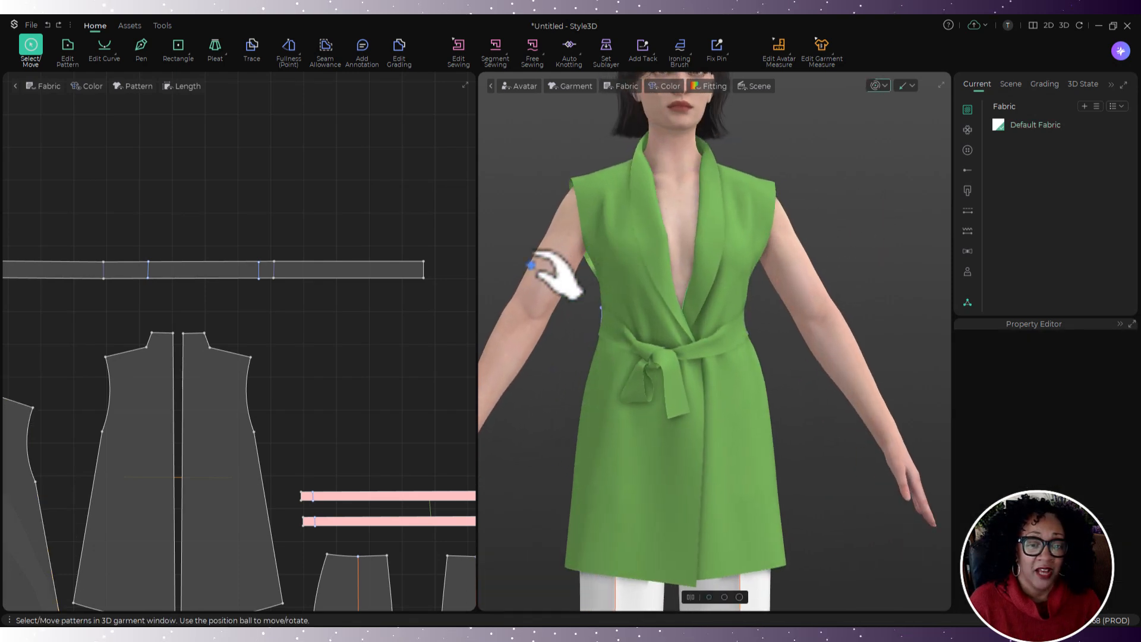
- Strengthen the merged belt piece
scroll(346, 367, "down", 4)
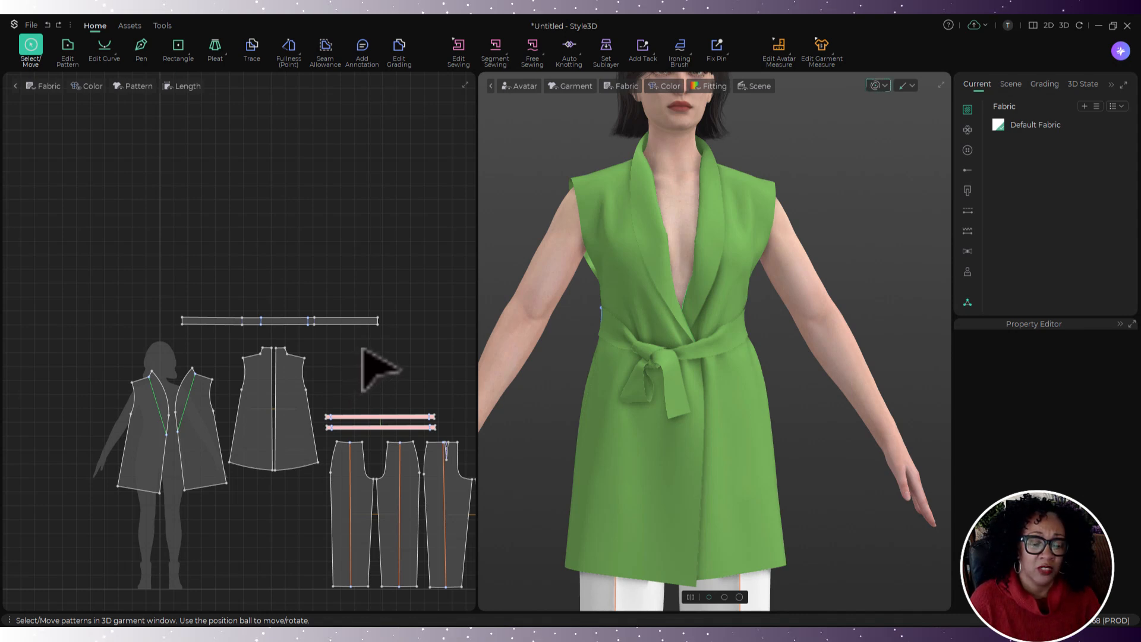
left_click(379, 322)
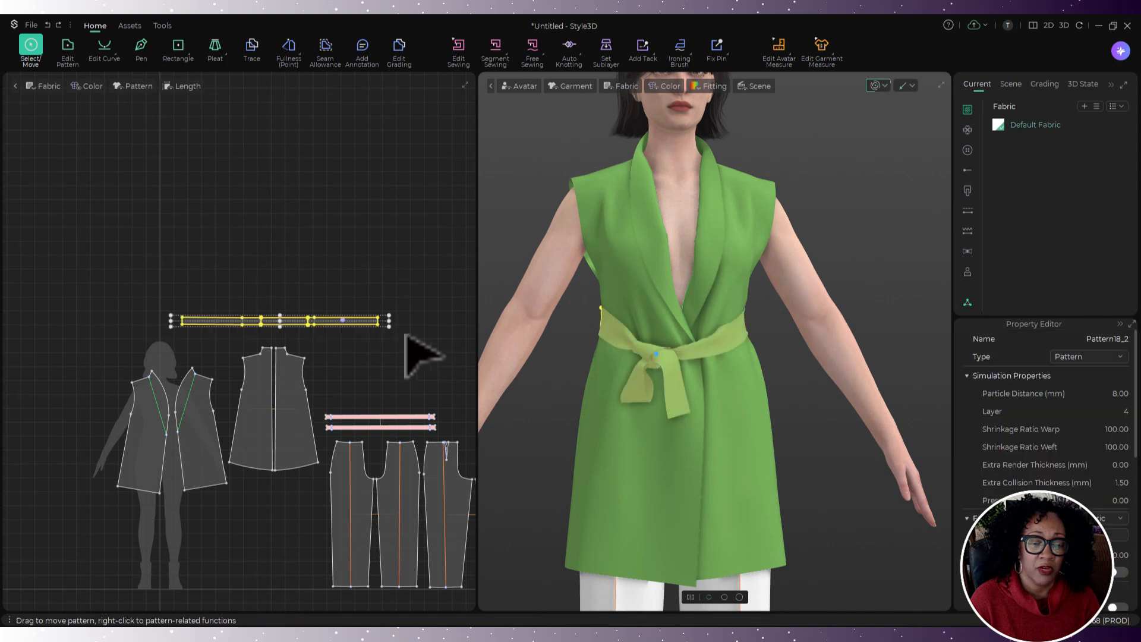
right_click(374, 322)
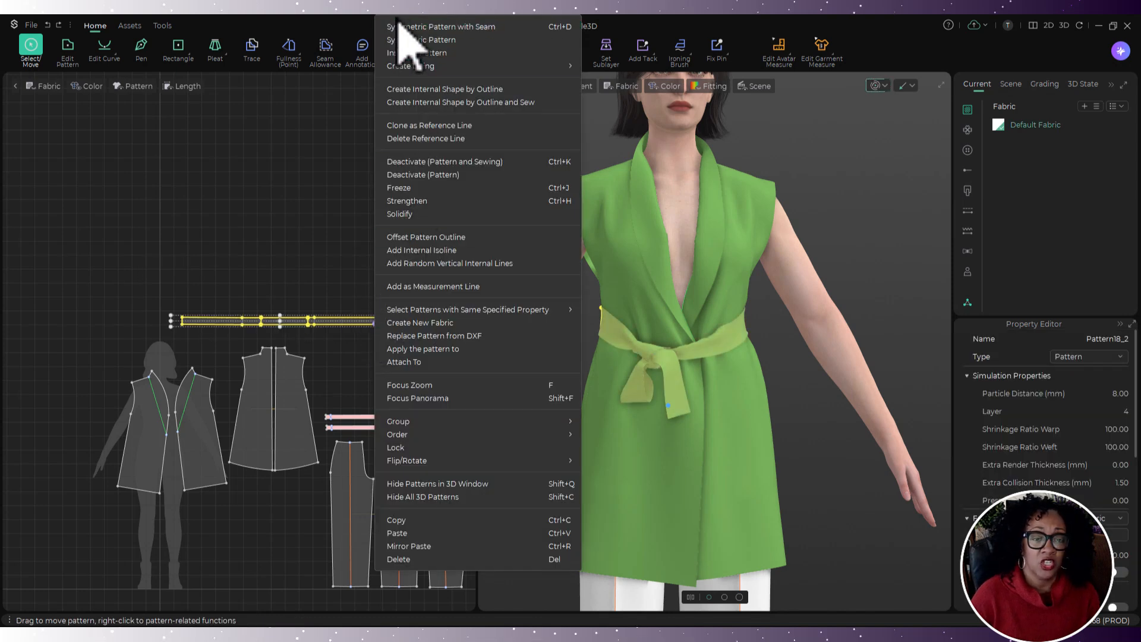
left_click(415, 214)
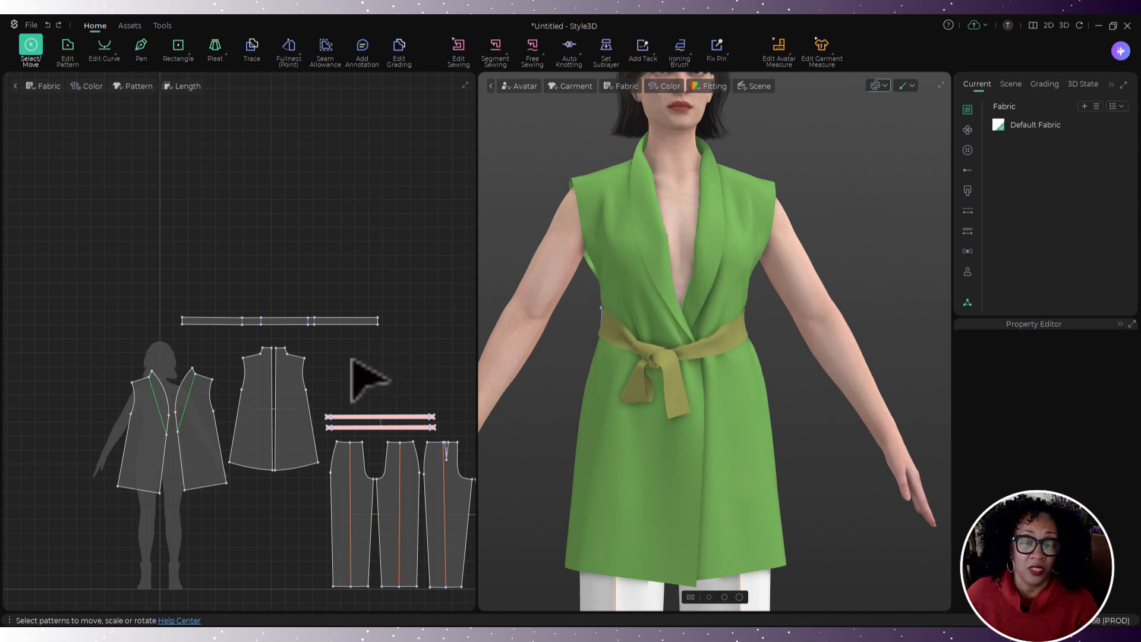
- Compare the front and back shoulder edges and lengthen them outward on all pieces to extend the shoulders over the arms
scroll(354, 344, "up", 2)
middle_click_drag(352, 338, 355, 191)
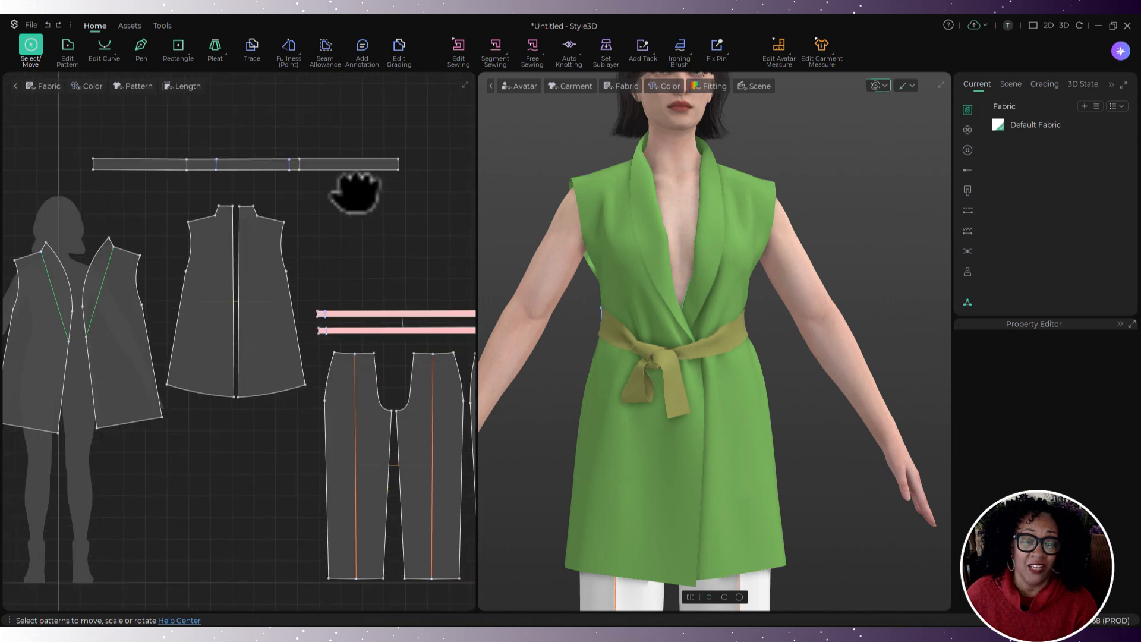
scroll(373, 230, "down", 2)
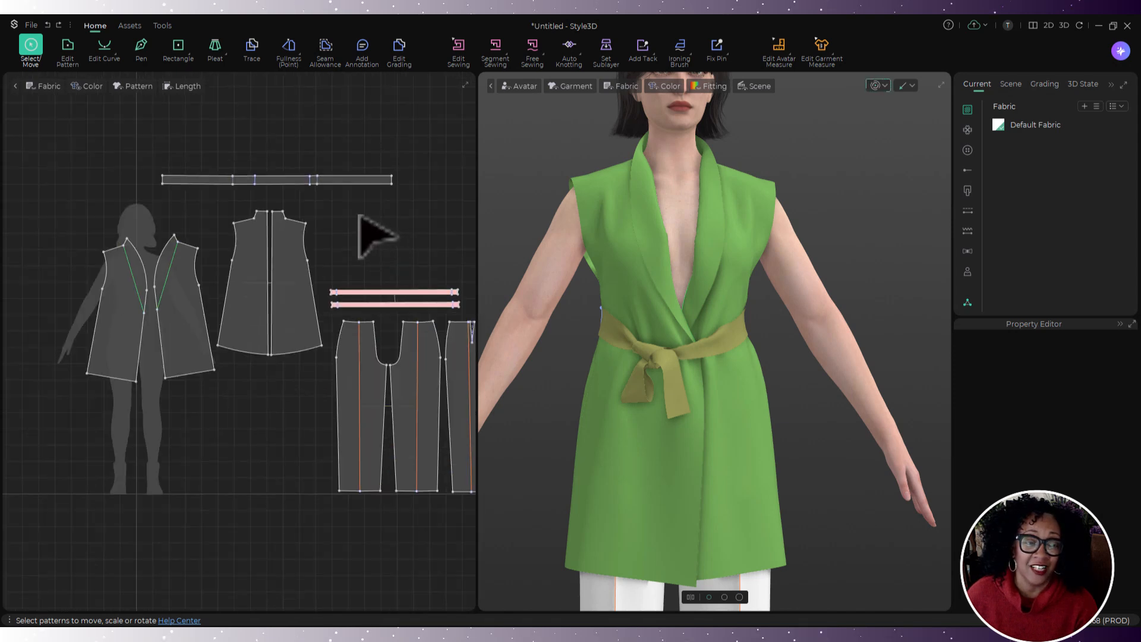
scroll(300, 225, "up", 2)
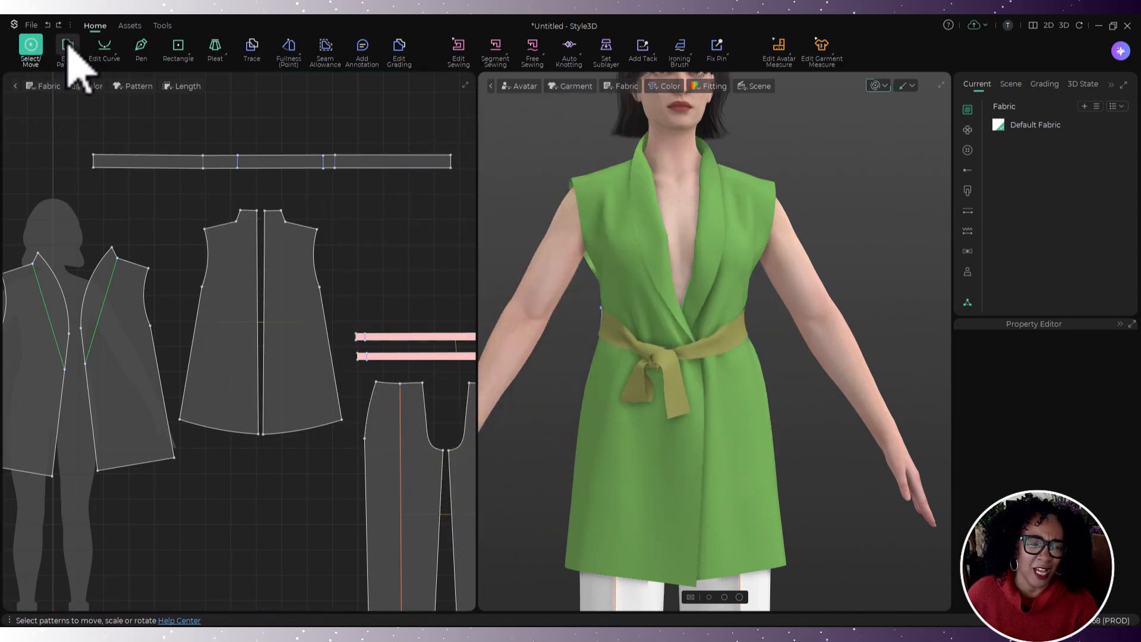
left_click(67, 46)
left_click(205, 226)
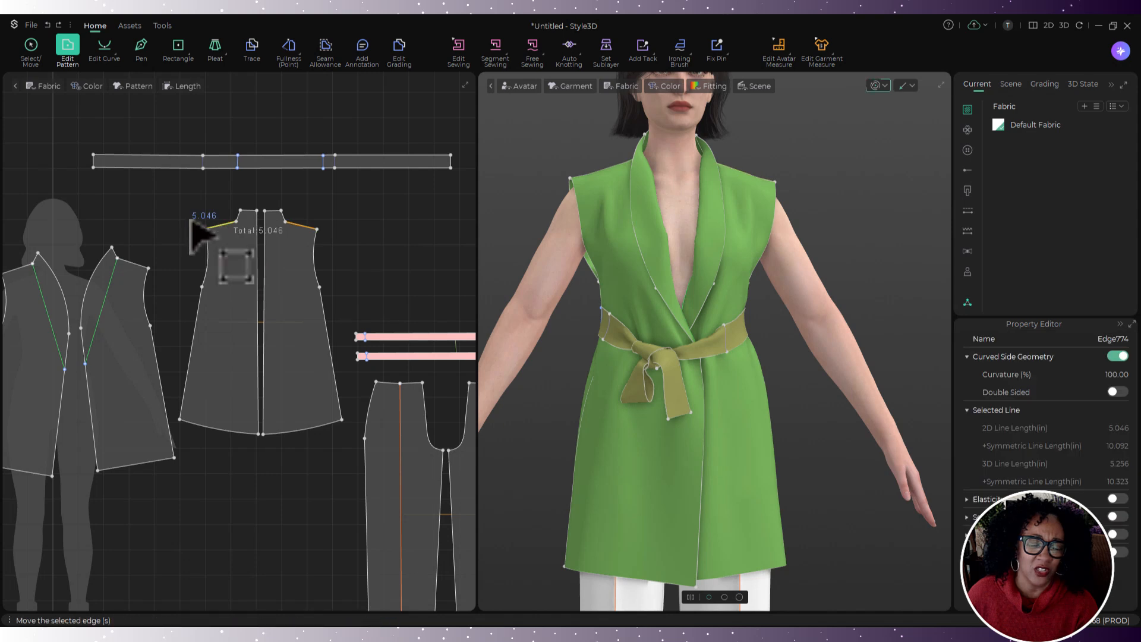
left_click(138, 264)
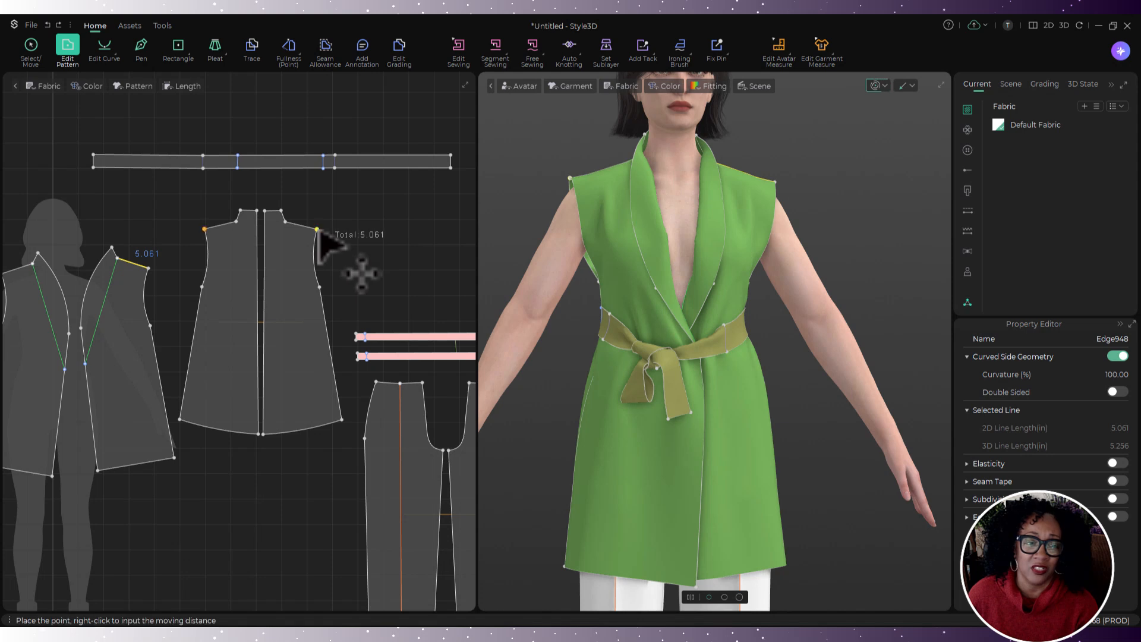
left_click(178, 283)
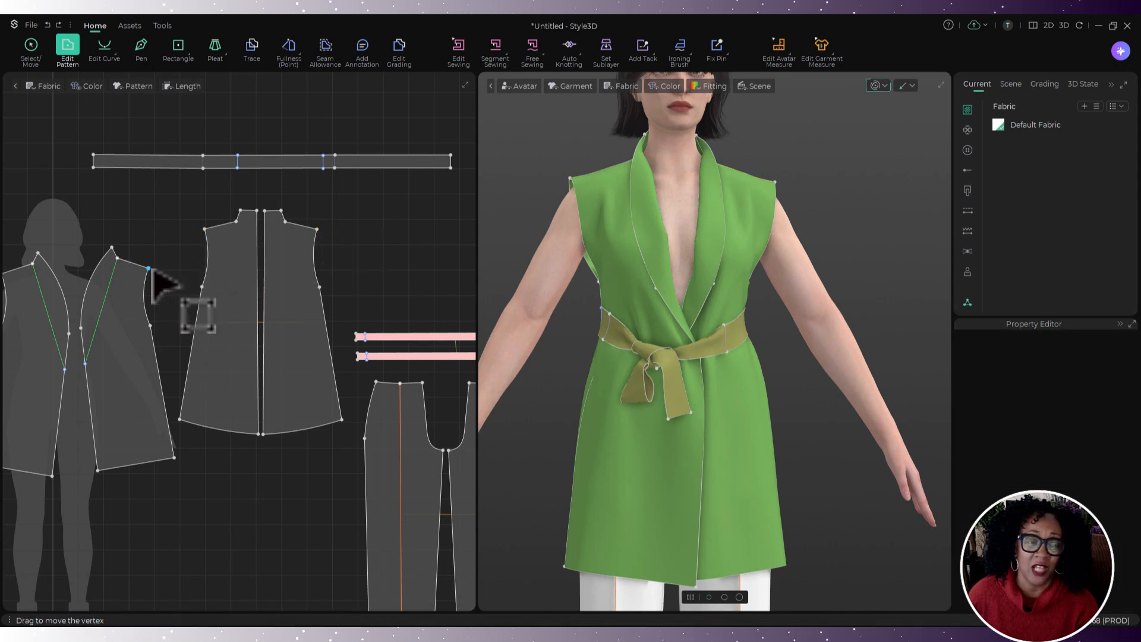
left_click(149, 268)
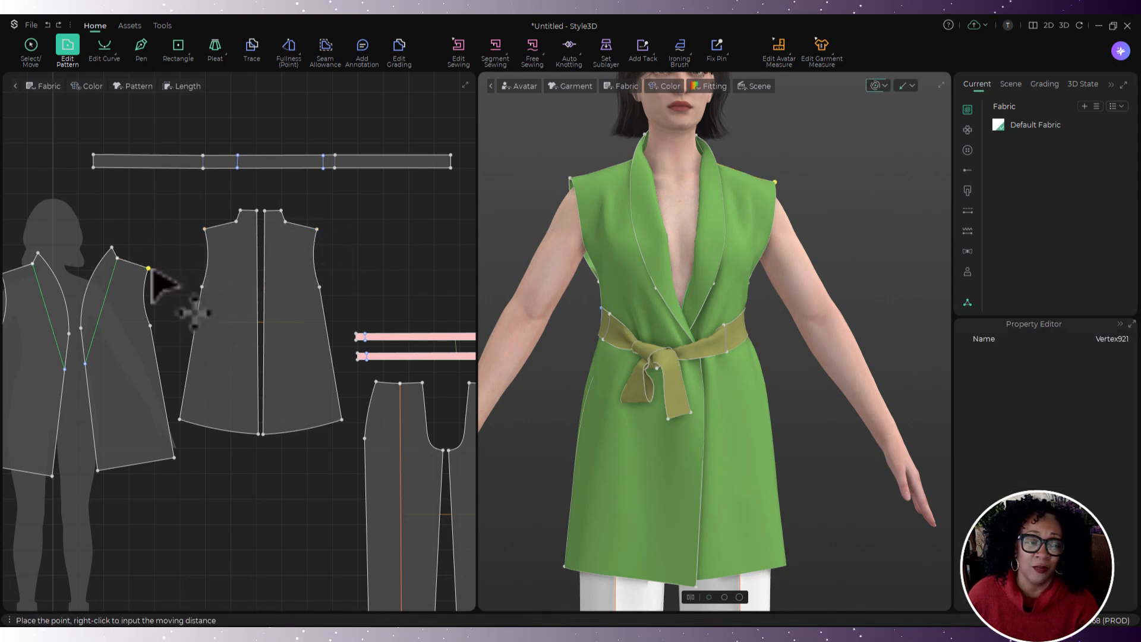
left_click(318, 230)
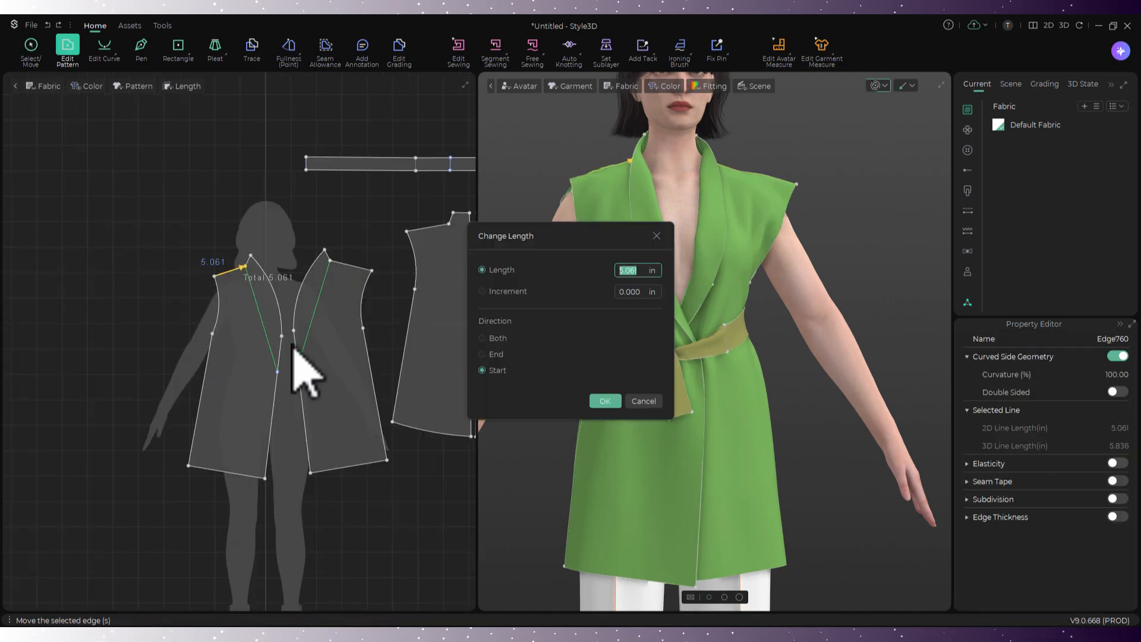
key("Return")
left_click(208, 279)
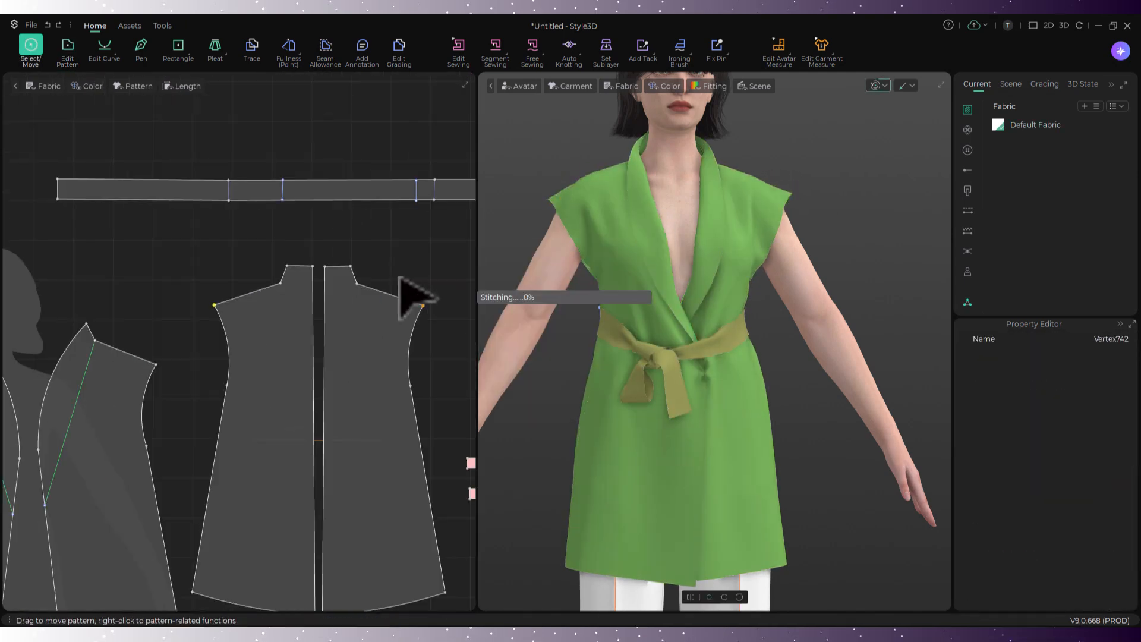
- Draw a horizontal internal line about 3 in long on each back piece at the waist, and simulate the top
mouse_move(543, 318)
right_mouse_down()
mouse_move(619, 361)
mouse_move(737, 279)
right_mouse_up()
key("g")
double_click(717, 260)
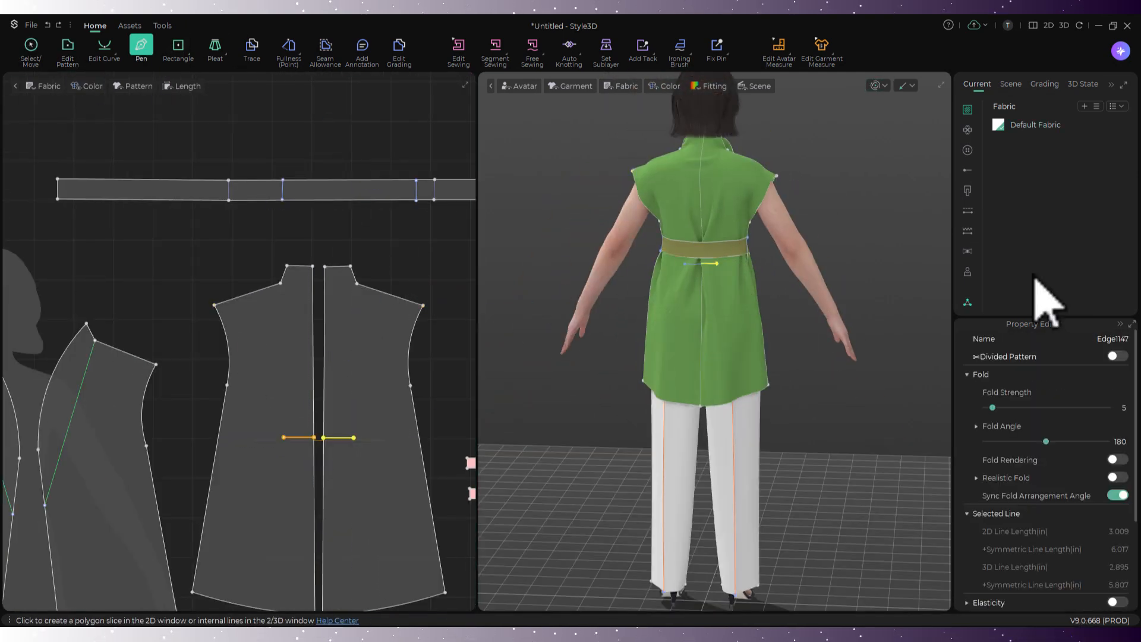
key("space")
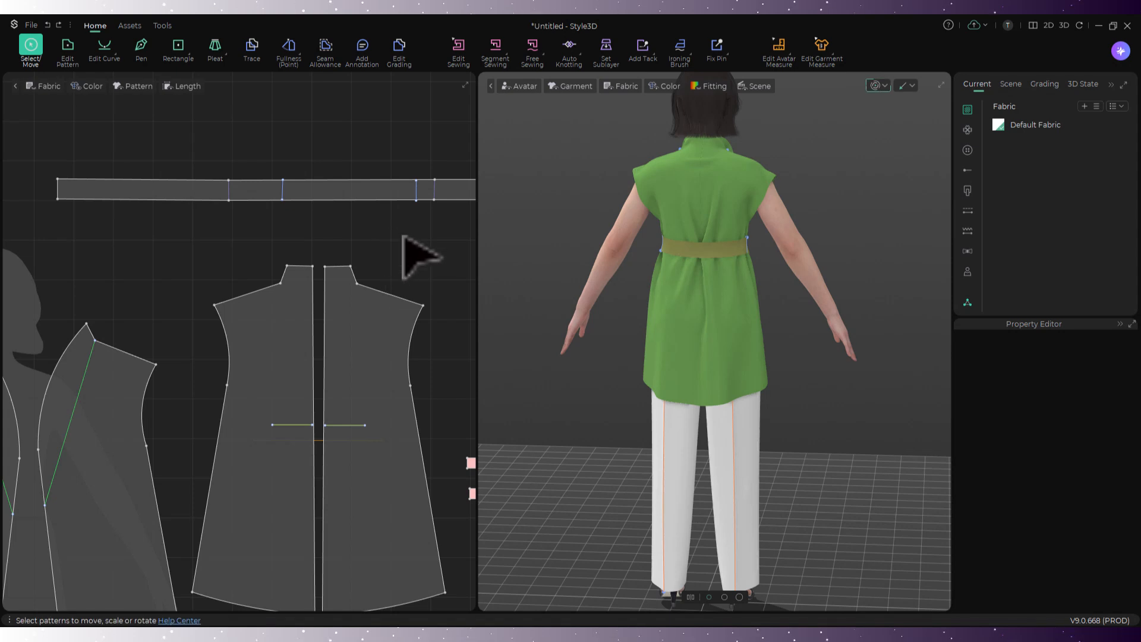
- Make the default fabric a glossy red and hide the Strengthen and layer colours in the 3D view
right_click_drag(742, 356, 603, 364)
left_click(1035, 126)
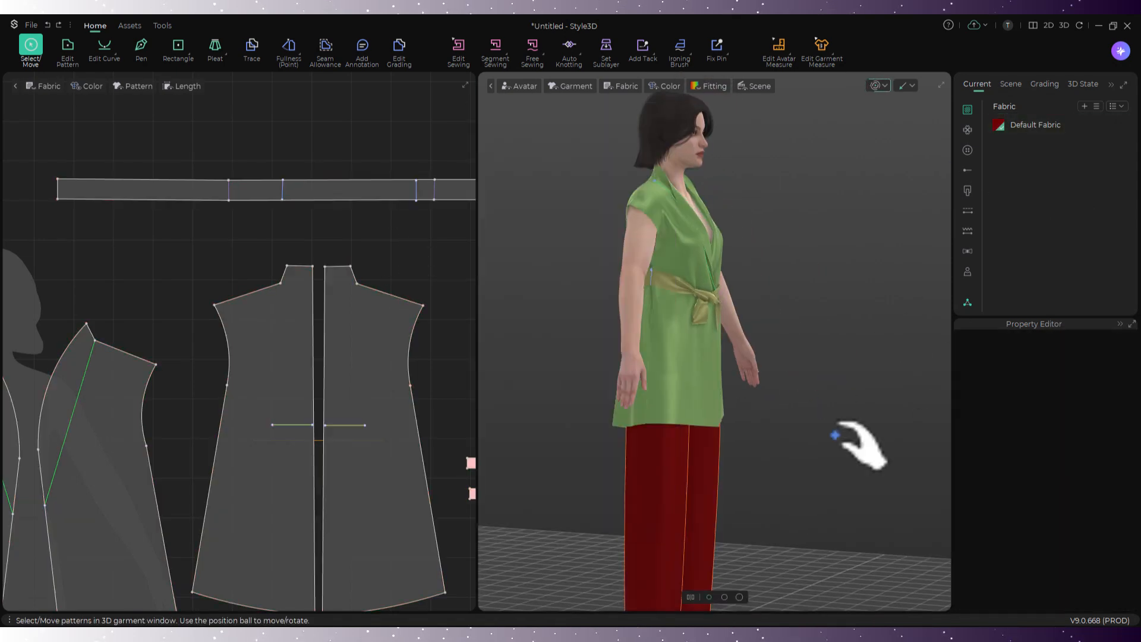
right_click_drag(853, 445, 653, 101)
mouse_move(661, 86)
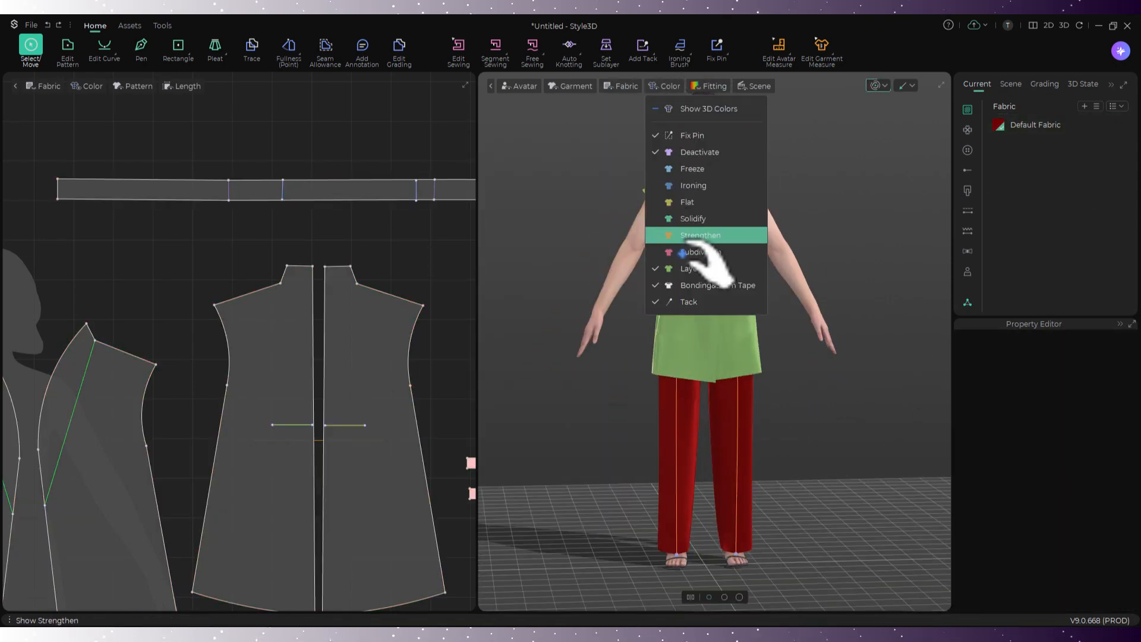
left_click(689, 235)
- Replace the avatar's High_Heel01 shoes with Female Sandals 08 from the shoe library
scroll(815, 256, "up", 3)
mouse_move(826, 255)
right_mouse_down()
mouse_move(840, 329)
mouse_move(854, 213)
right_mouse_up()
scroll(841, 229, "down", 2)
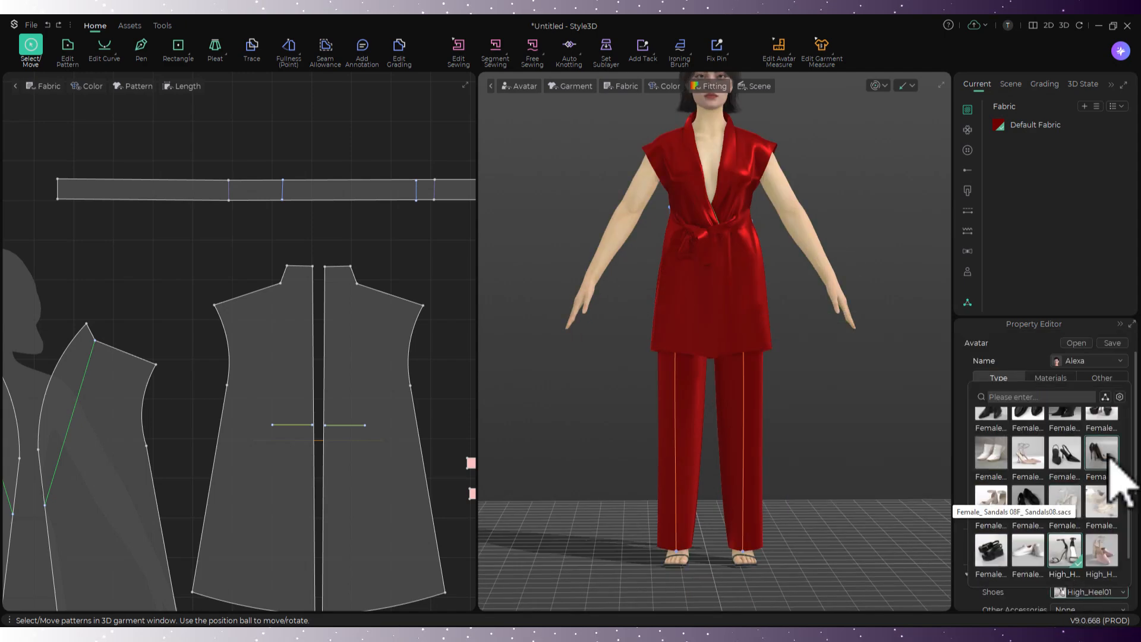
scroll(1068, 473, "up", 3)
scroll(1088, 463, "down", 3)
left_click(1102, 455)
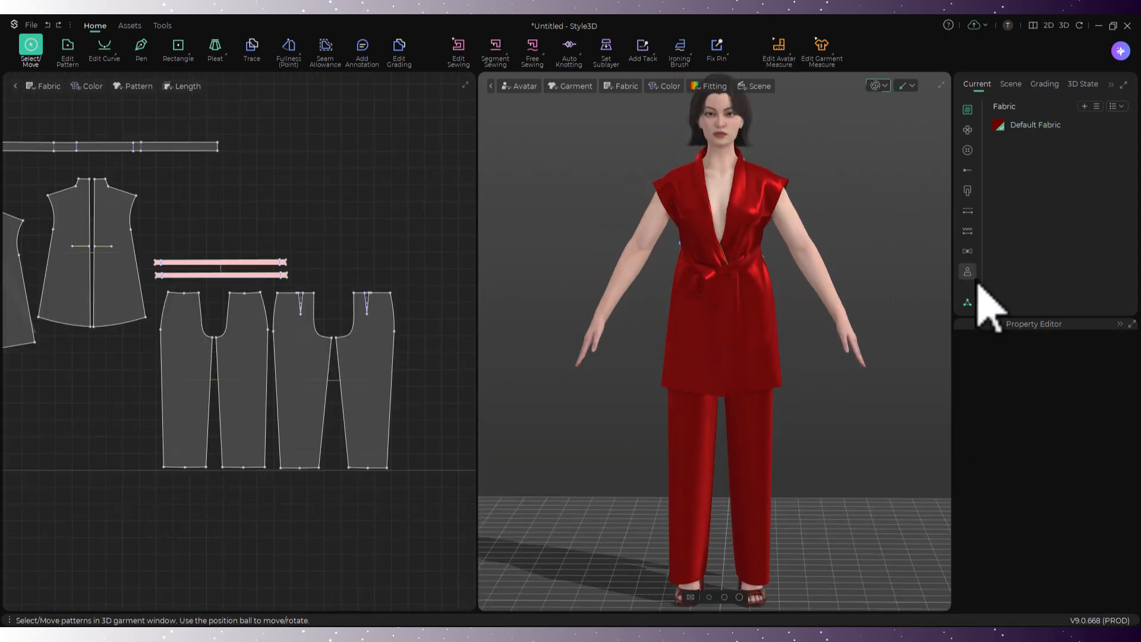
- Open a dark studio scene from the scene library, loading its props and lights without the custom camera
left_click(968, 302)
scroll(654, 416, "down", 5)
mouse_move(744, 225)
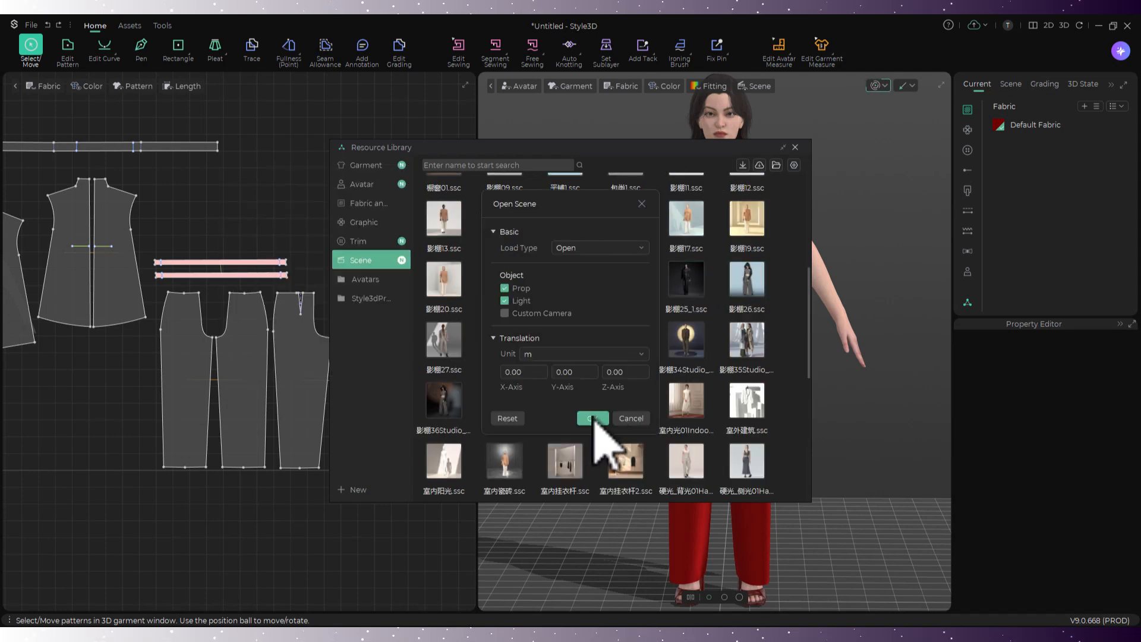
left_click(597, 416)
- Change the avatar's pose from A to Pose05 while the simulation runs
left_click(1076, 433)
left_click(1073, 411)
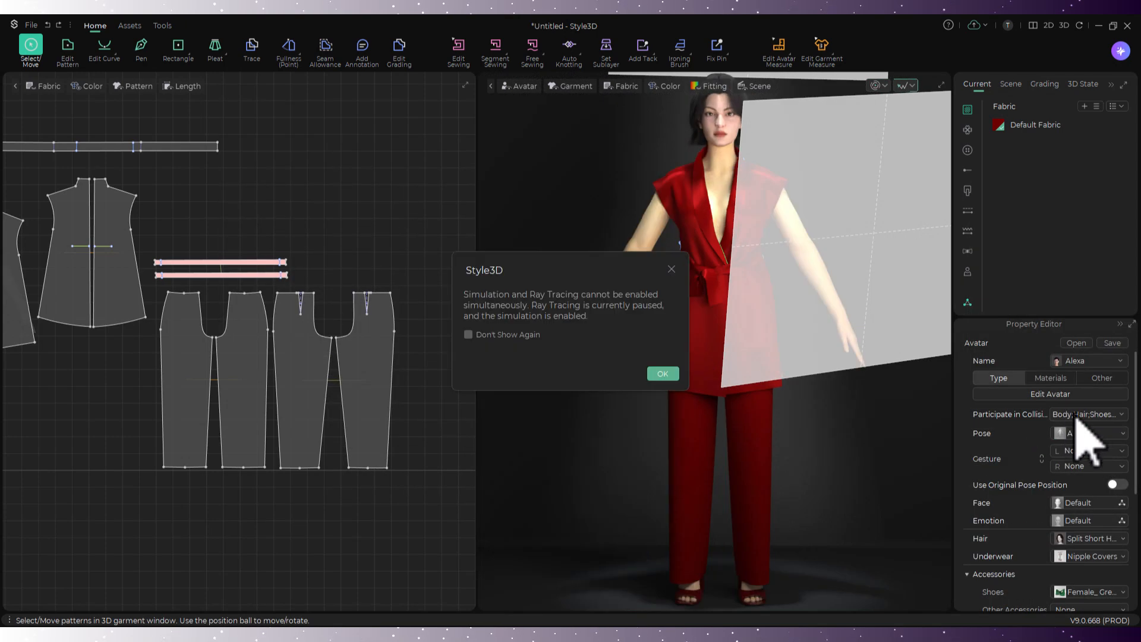
left_click(1075, 433)
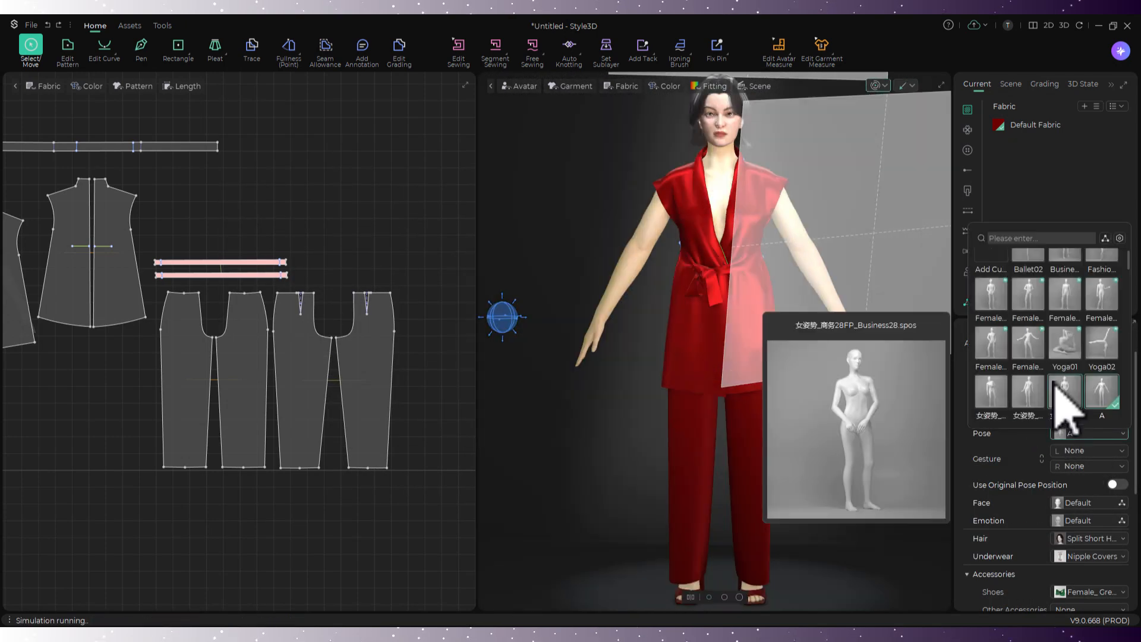
scroll(1048, 365, "down", 5)
scroll(1058, 333, "up", 5)
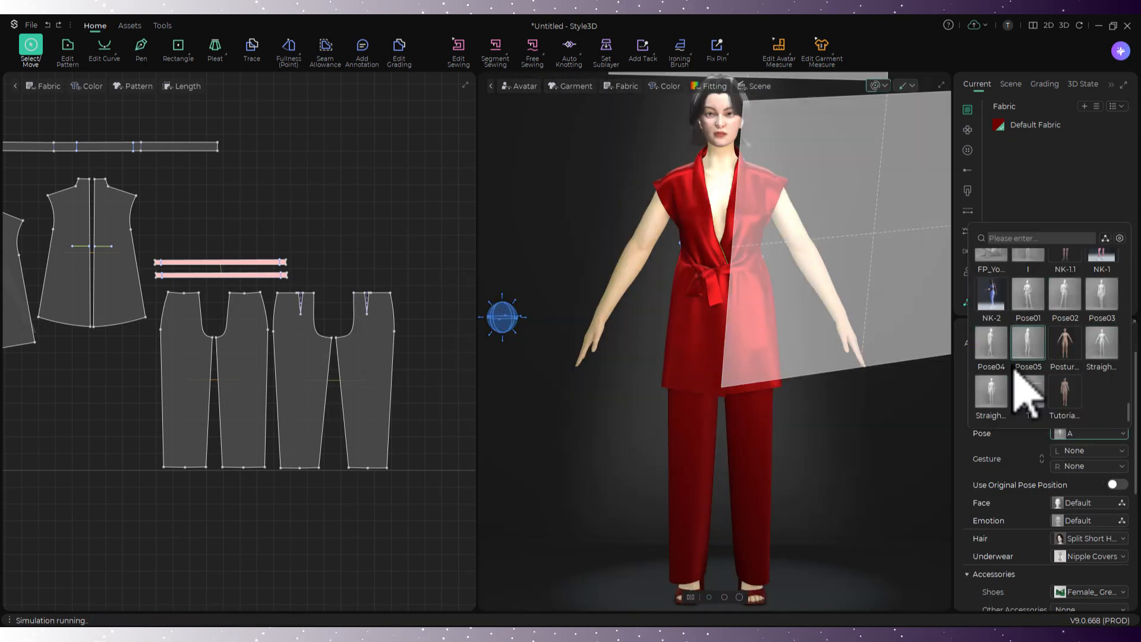
scroll(1036, 364, "down", 3)
left_click(1036, 364)
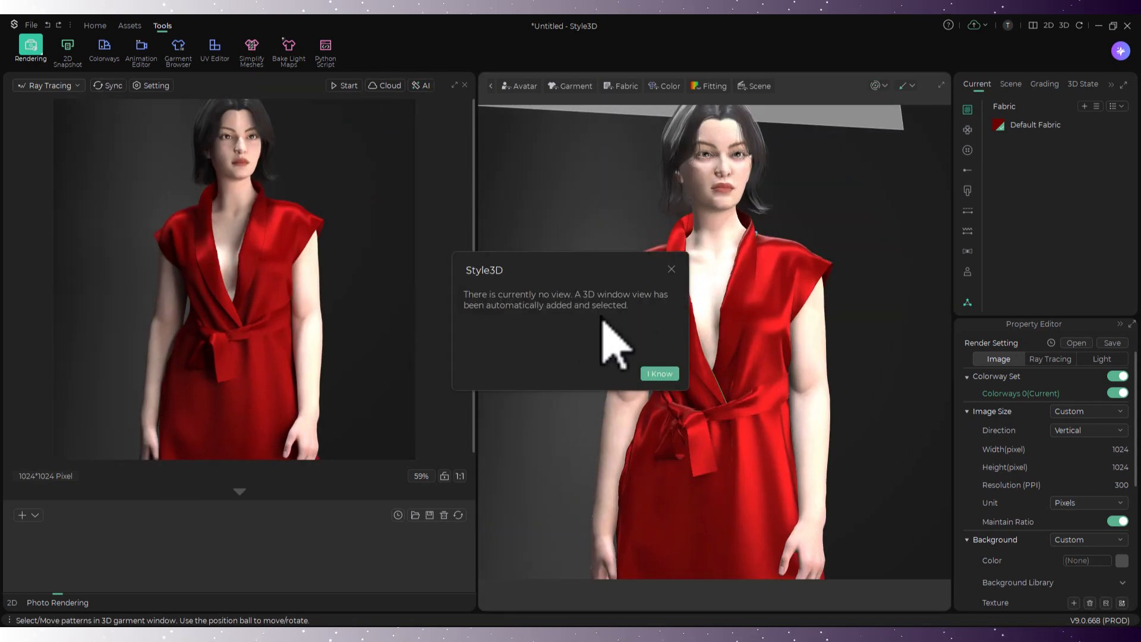
- Generate two AI snapshots at 3D size (1024x1024) with the dark-haired woman model, AI Scene off and AI Cloth strength Lowest
left_click(658, 372)
left_click(790, 574)
mouse_move(395, 389)
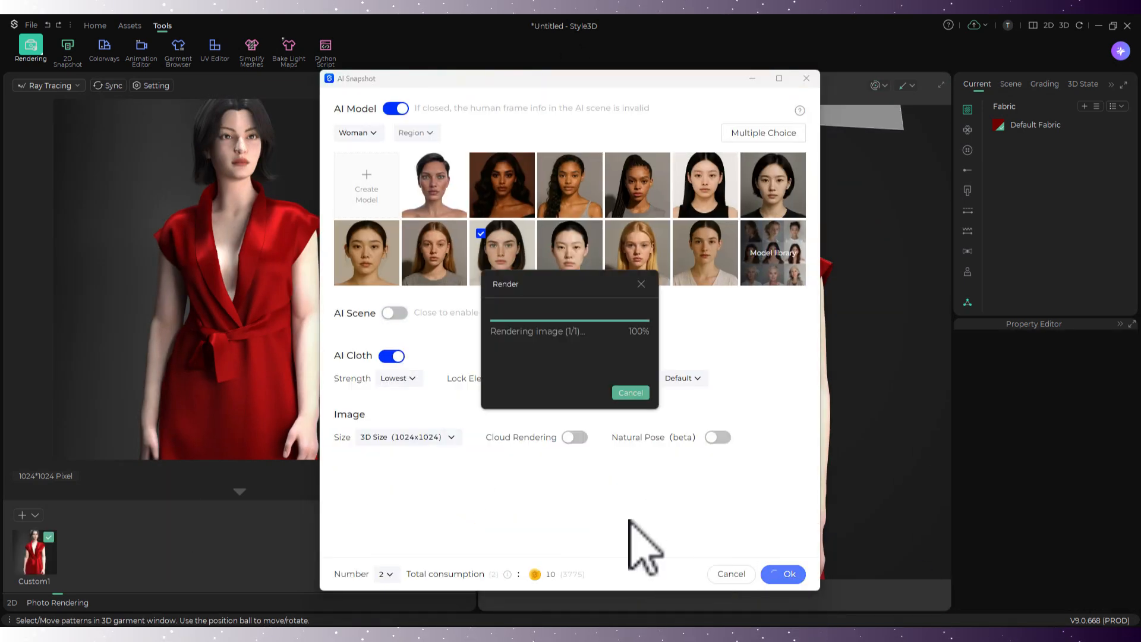
key("Return")
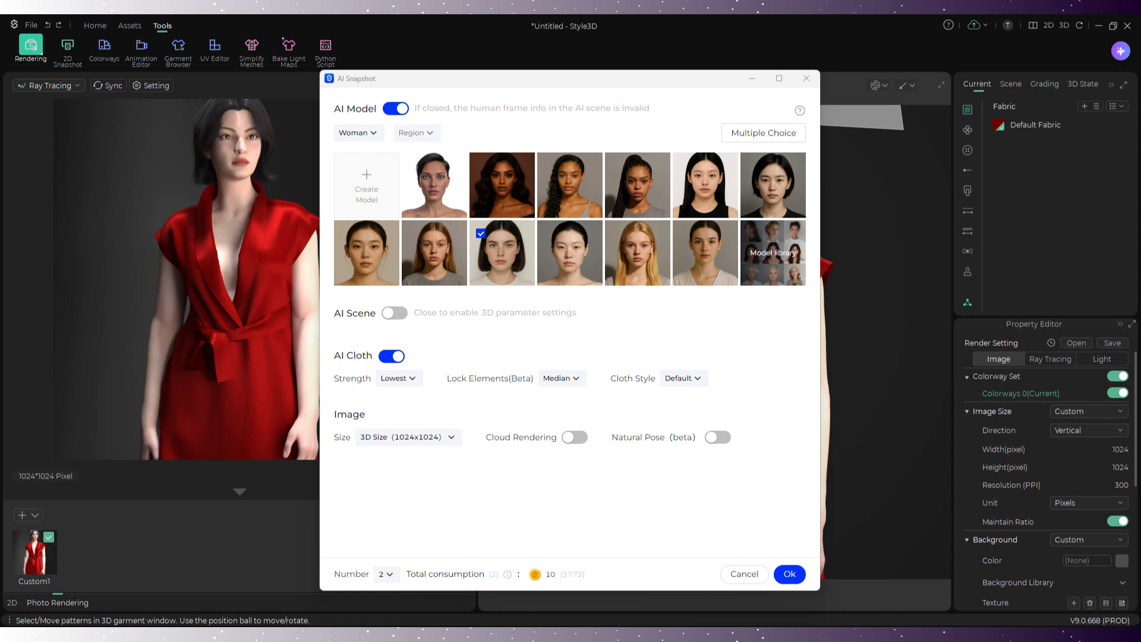